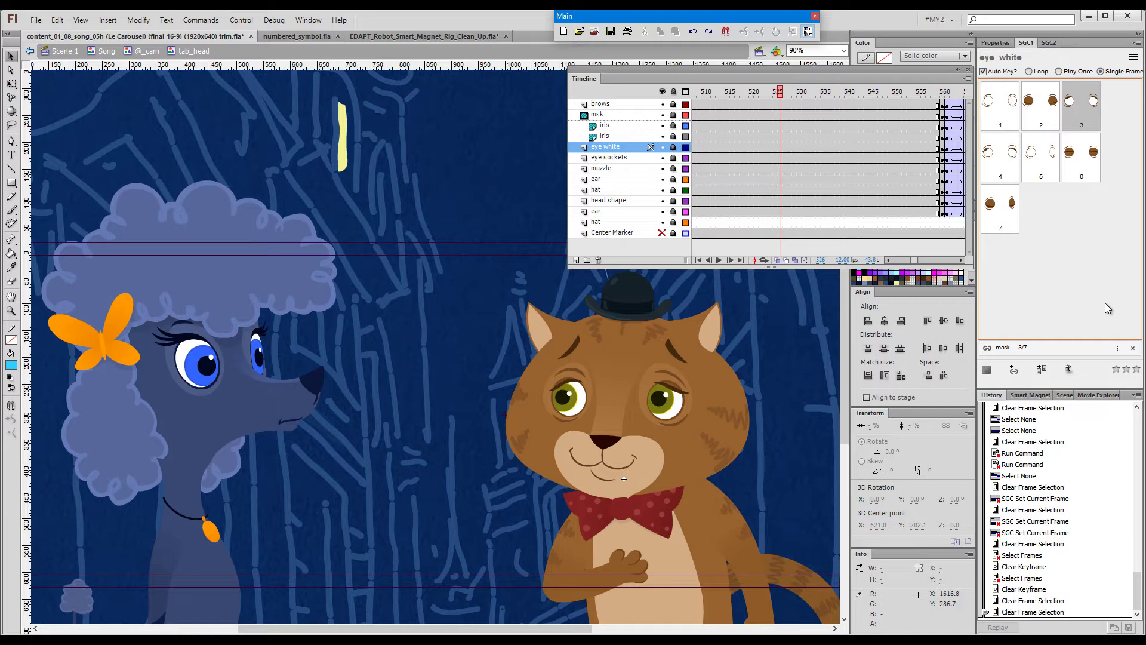
Step: Relock the eye white layer and set its symbol to closed-eye pose 2 at frame 526
key("ctrl+F3")
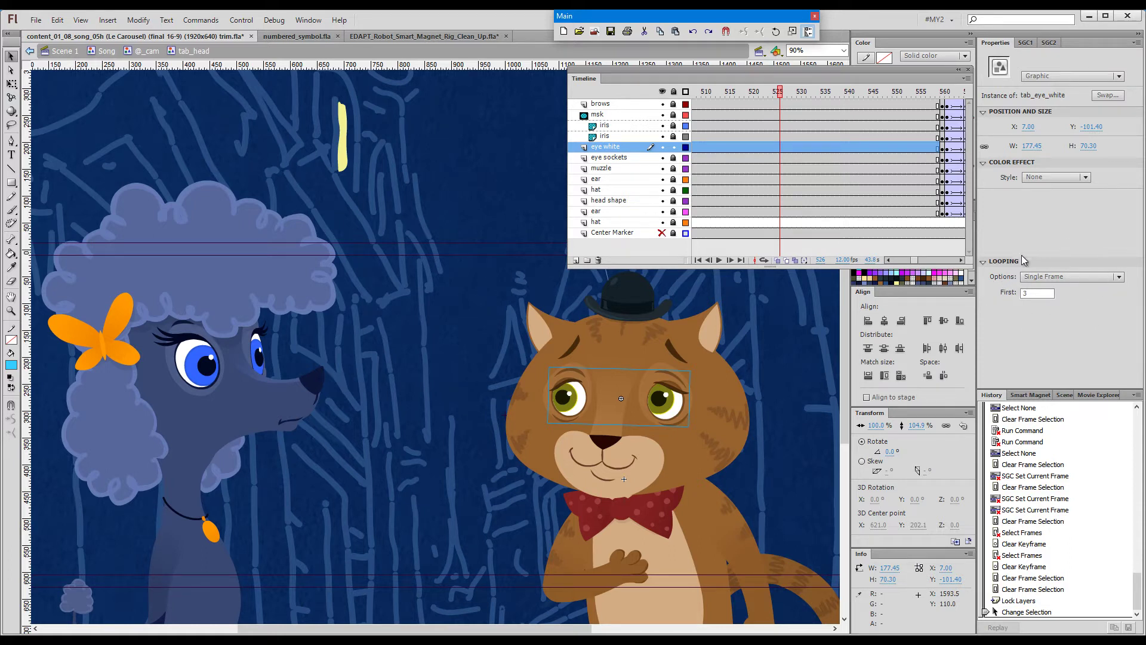
left_click(673, 147)
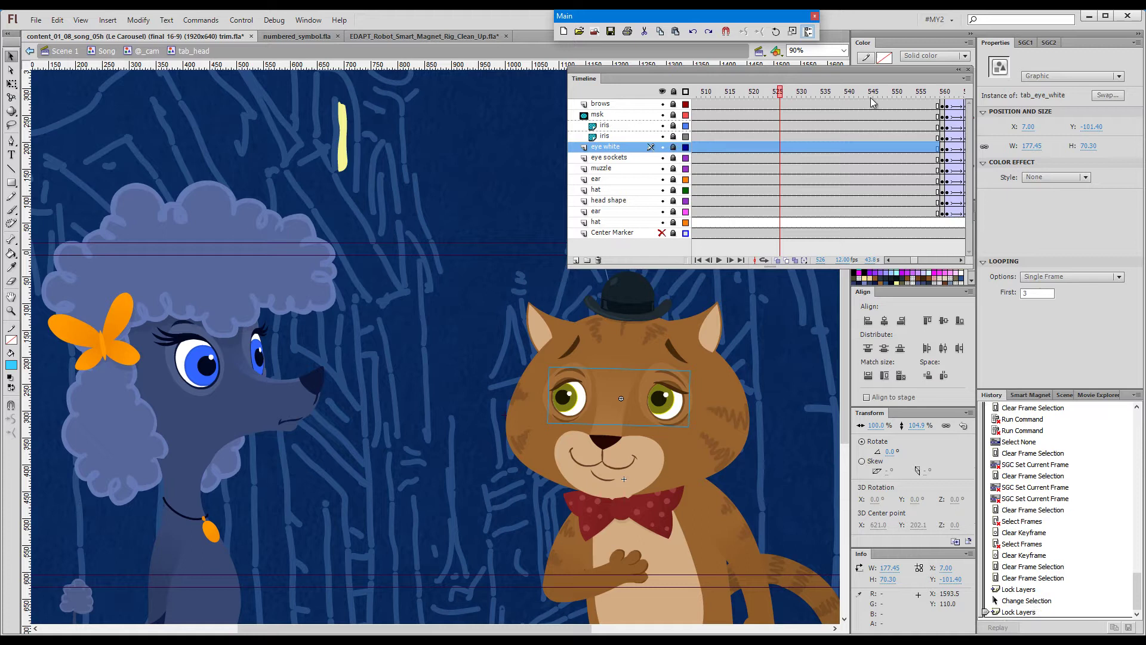
left_click(1025, 43)
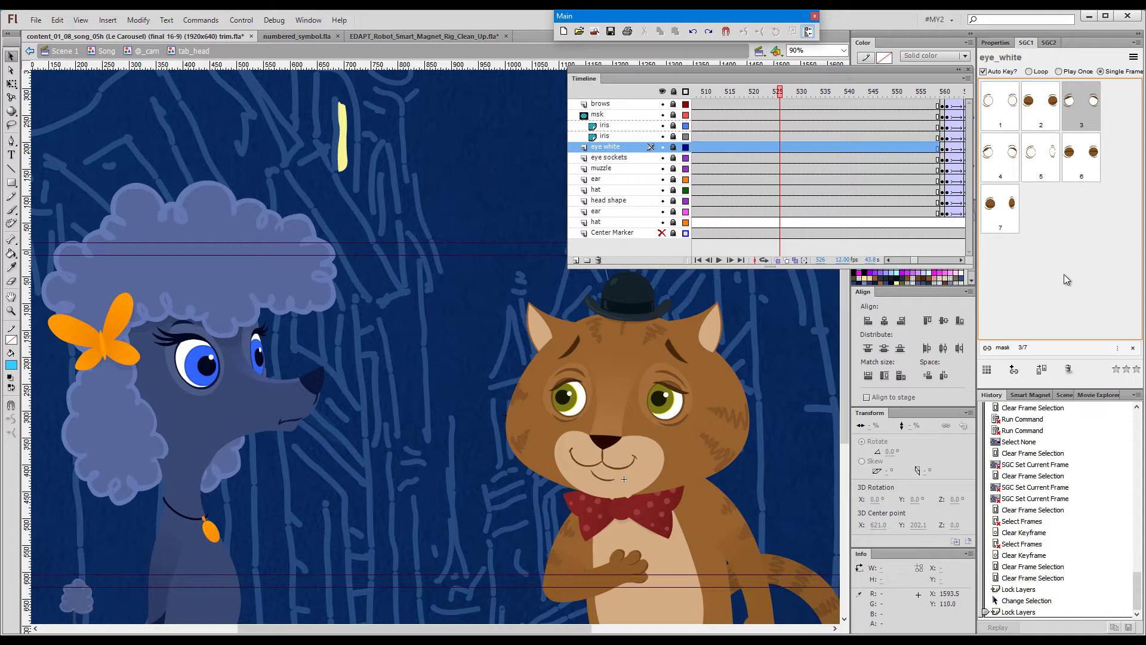
left_click(1040, 116)
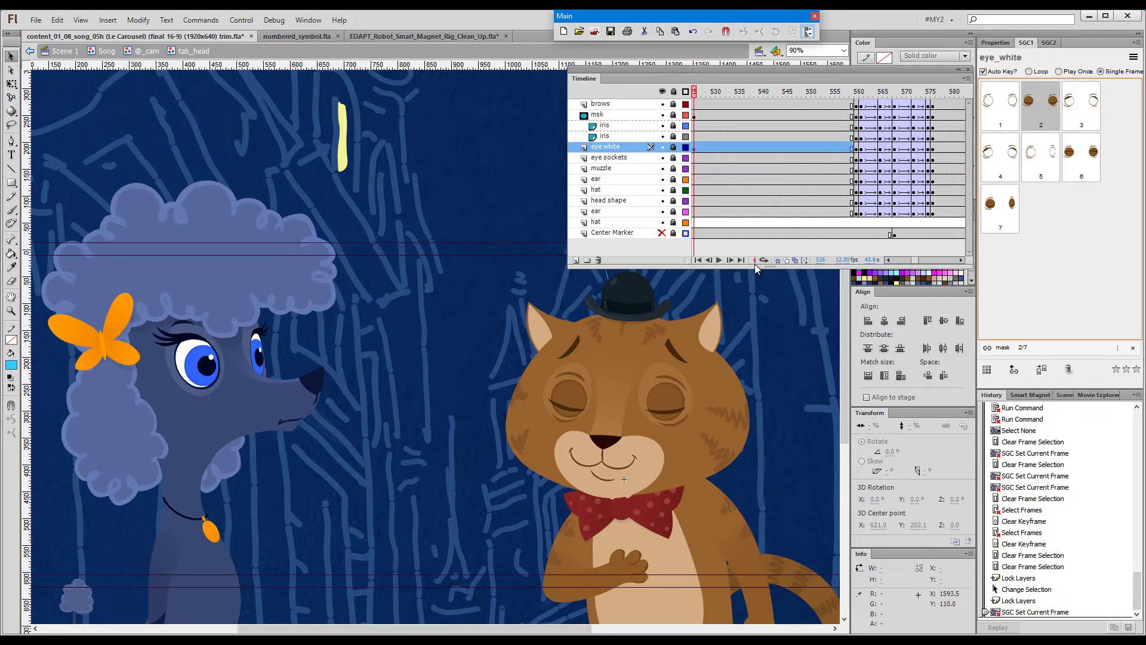
Step: At frame 529, key the eye white symbol to pose 1 and replace it with pose 4
left_click(819, 96)
left_click_drag(819, 95, 827, 94)
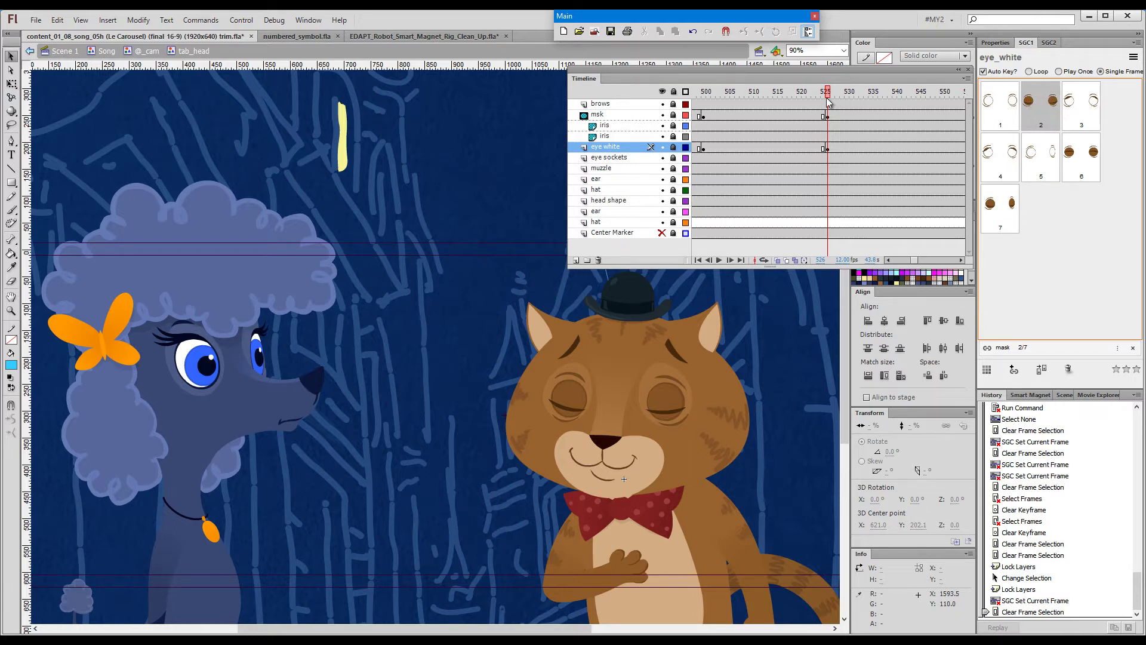
left_click_drag(834, 94, 842, 94)
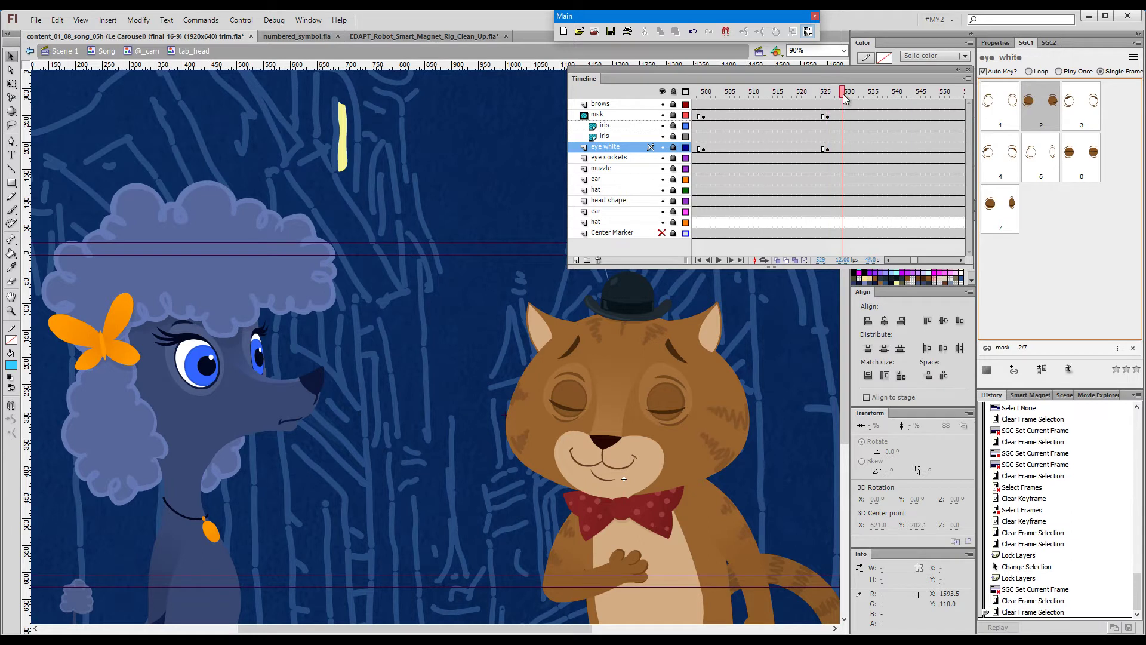
left_click(1002, 106)
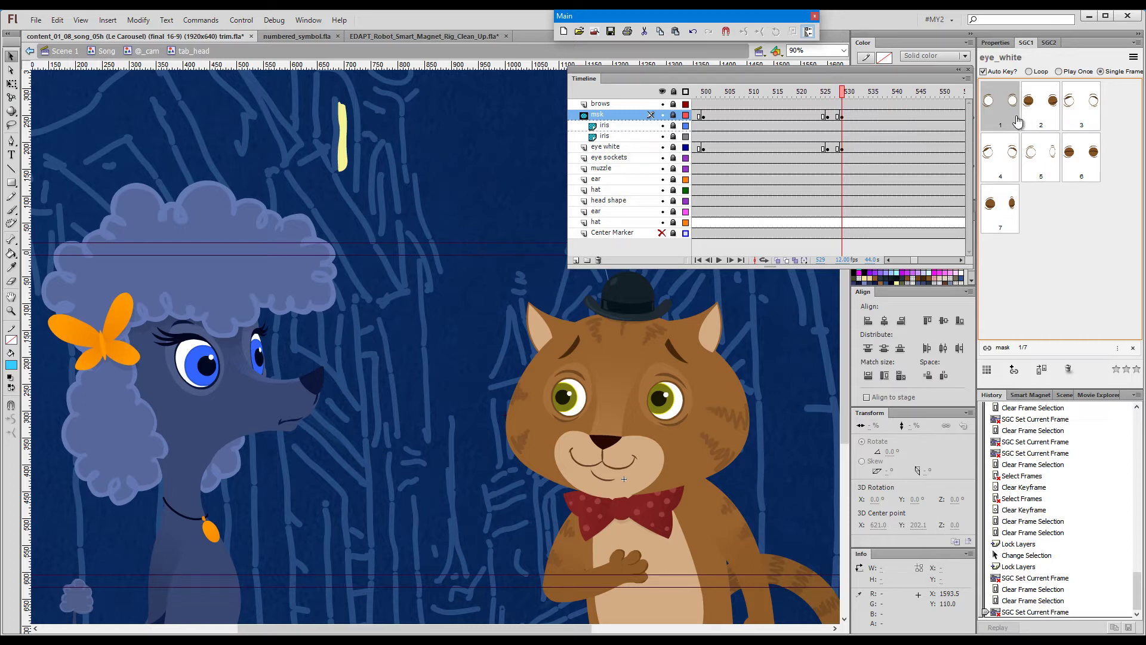
left_click(999, 161)
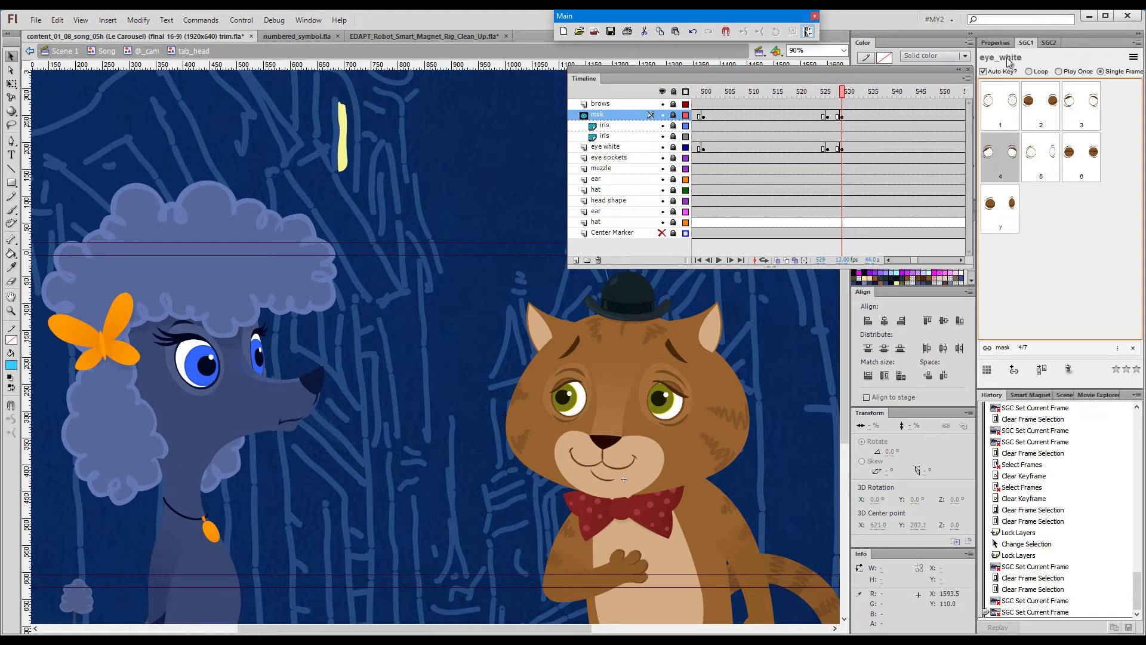
Step: Bring up the SGC1 panel from the list of other panels
left_click(995, 42)
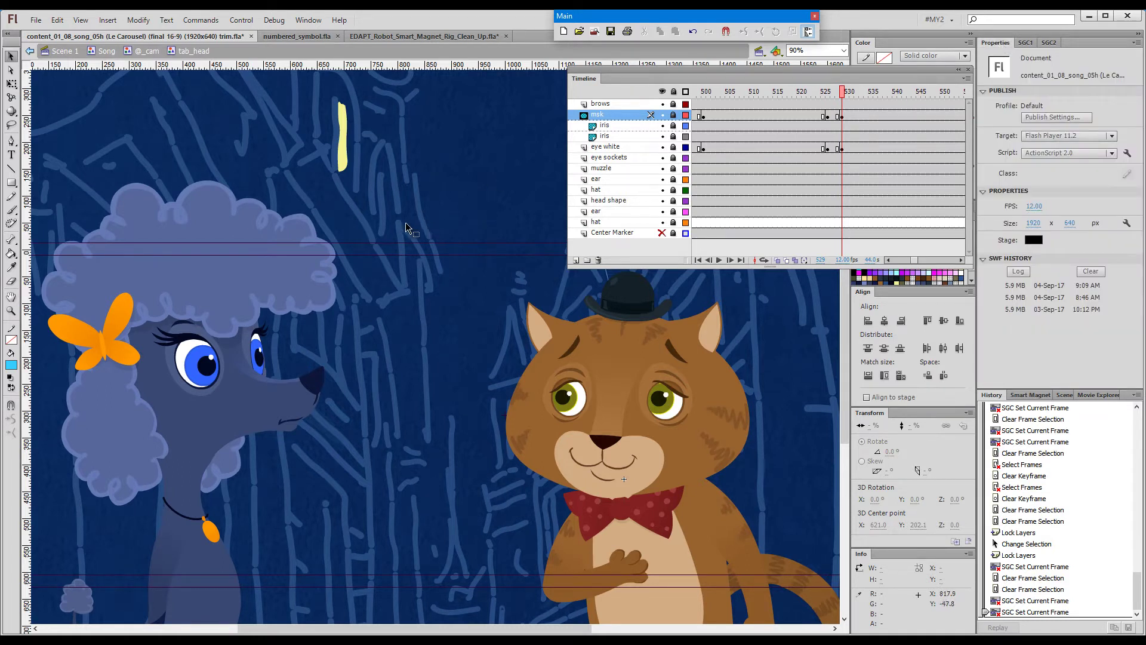
left_click(308, 20)
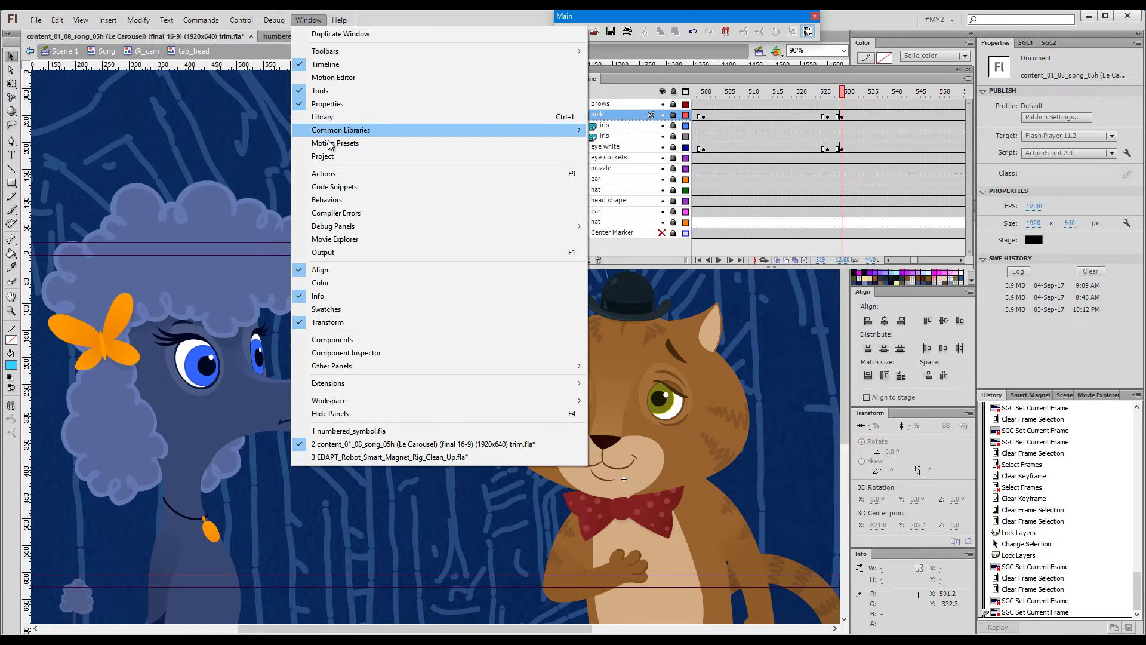
mouse_move(348, 373)
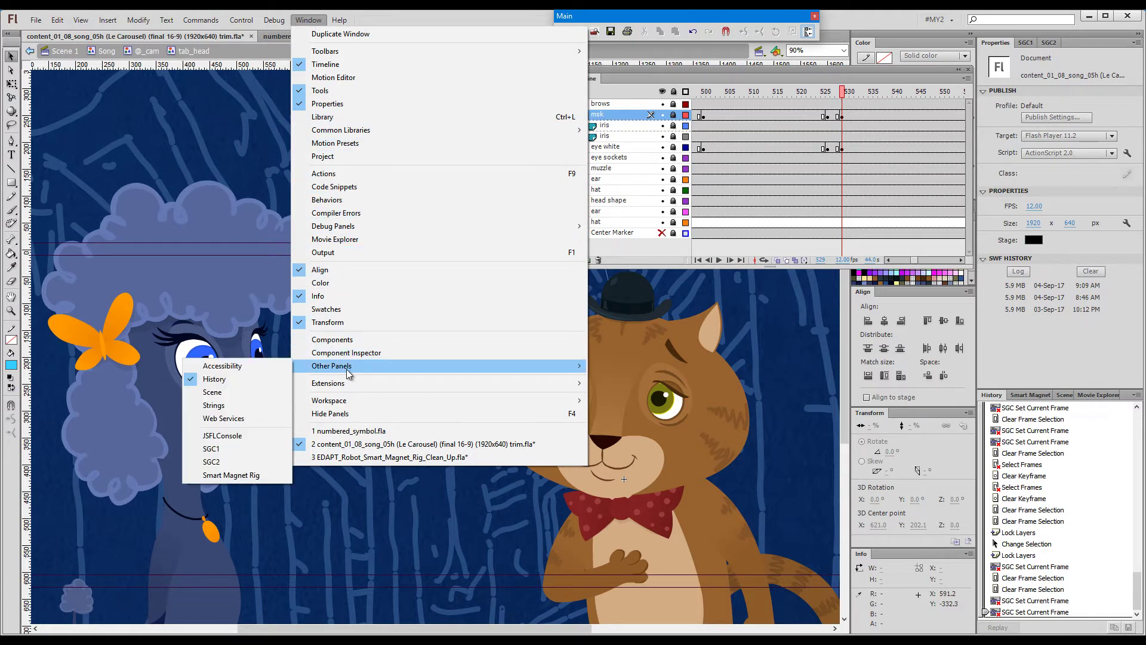
left_click(232, 453)
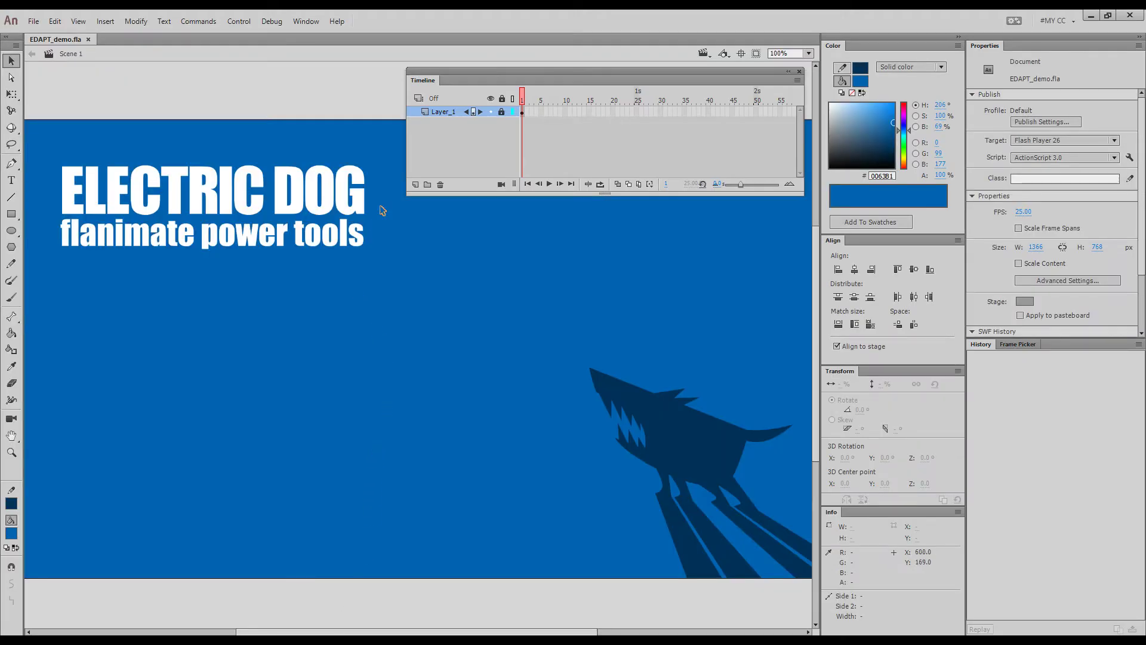
Step: Open the SGC1 extension panel in Adobe Animate with the EDAPT_demo.fla document
left_click(295, 24)
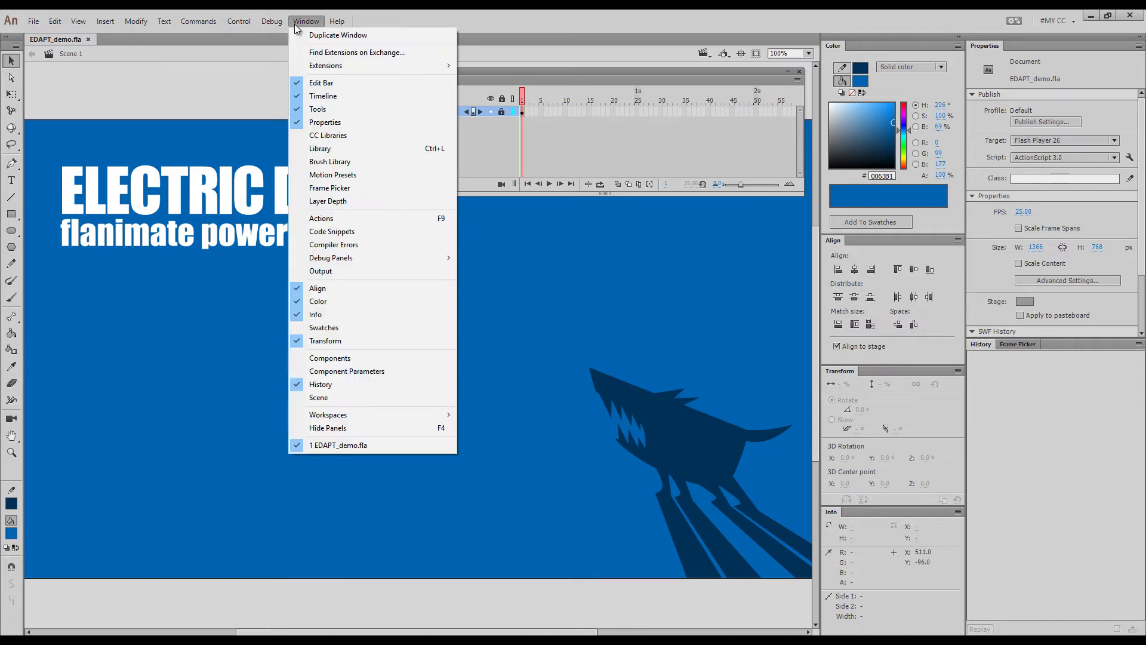
mouse_move(305, 67)
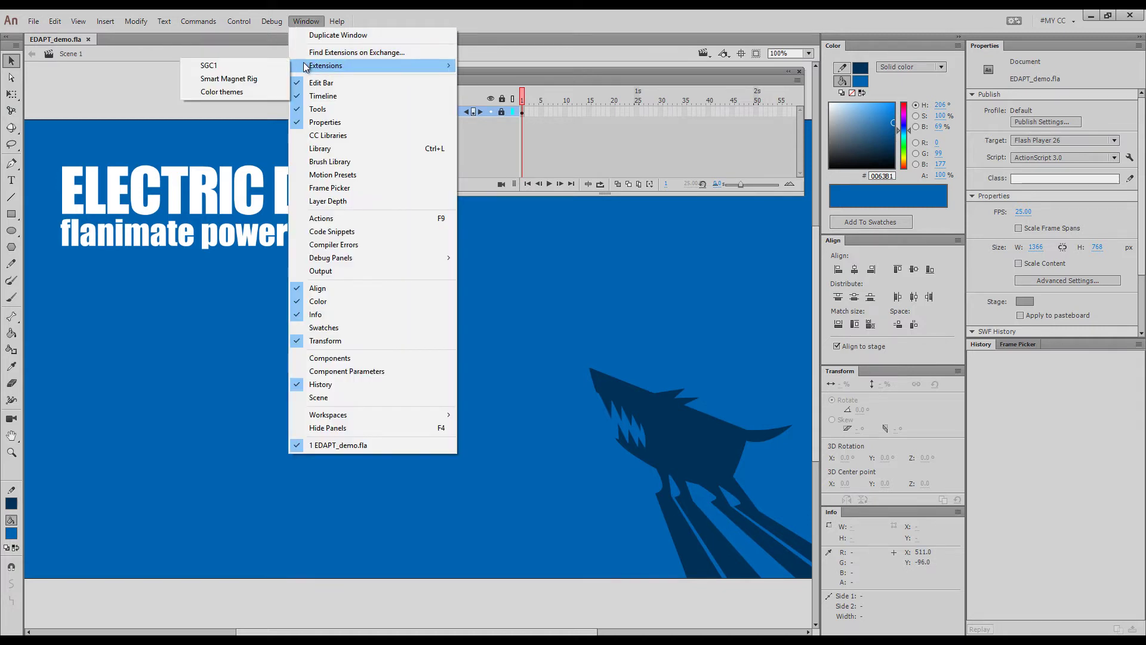
left_click(253, 66)
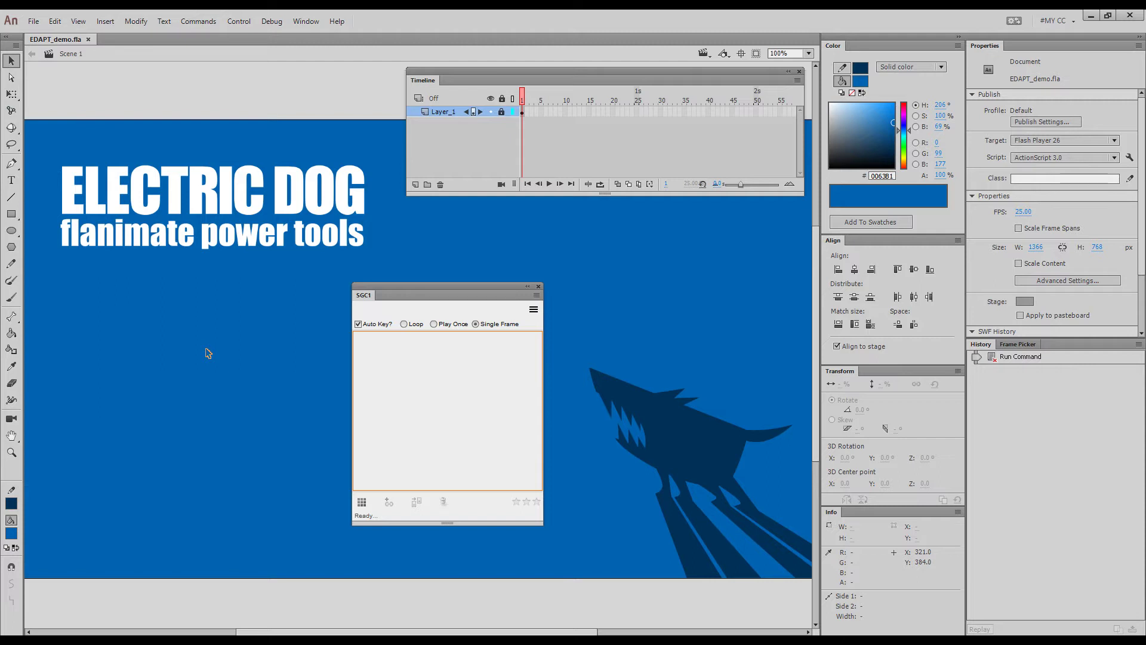
Step: Create an additional thumbnail panel from the SGC1 options and acknowledge the result
left_click(534, 310)
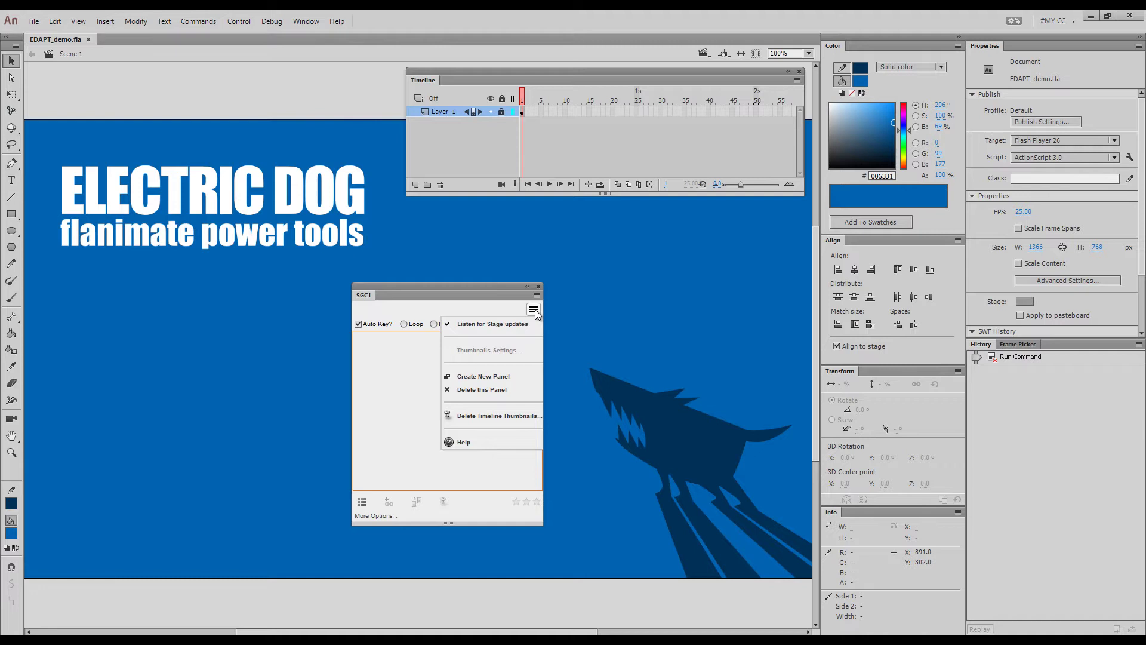
left_click(511, 375)
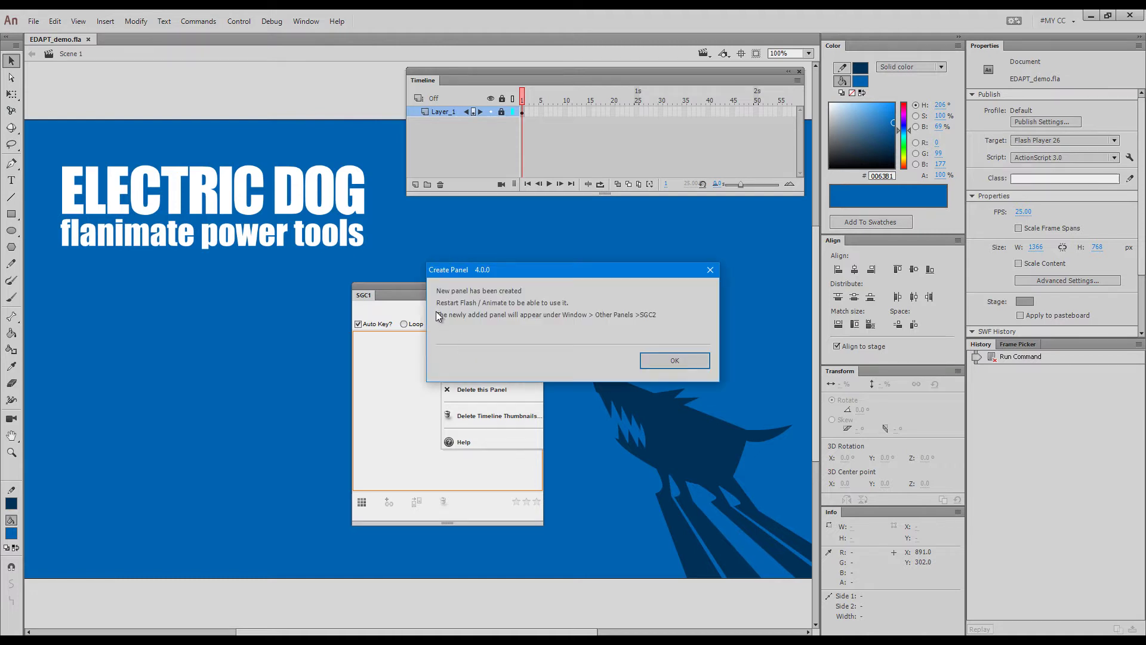
left_click(665, 362)
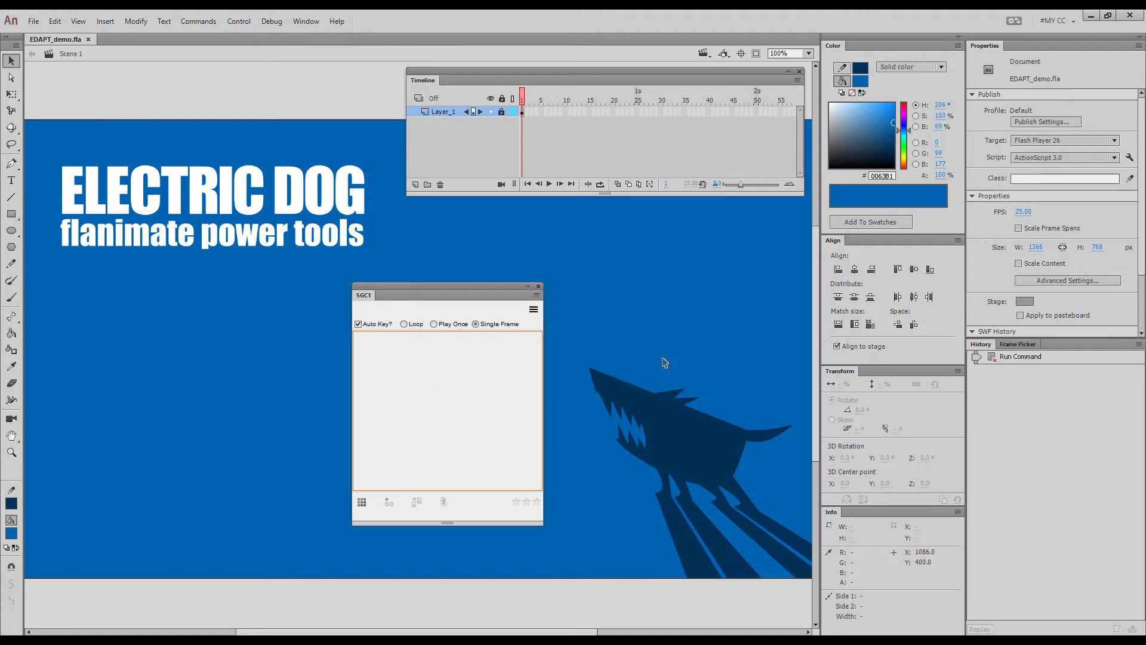
Step: Restart Animate and open the new SGC2 extension panel, placing it beside the SGC1 panel
left_click(1128, 21)
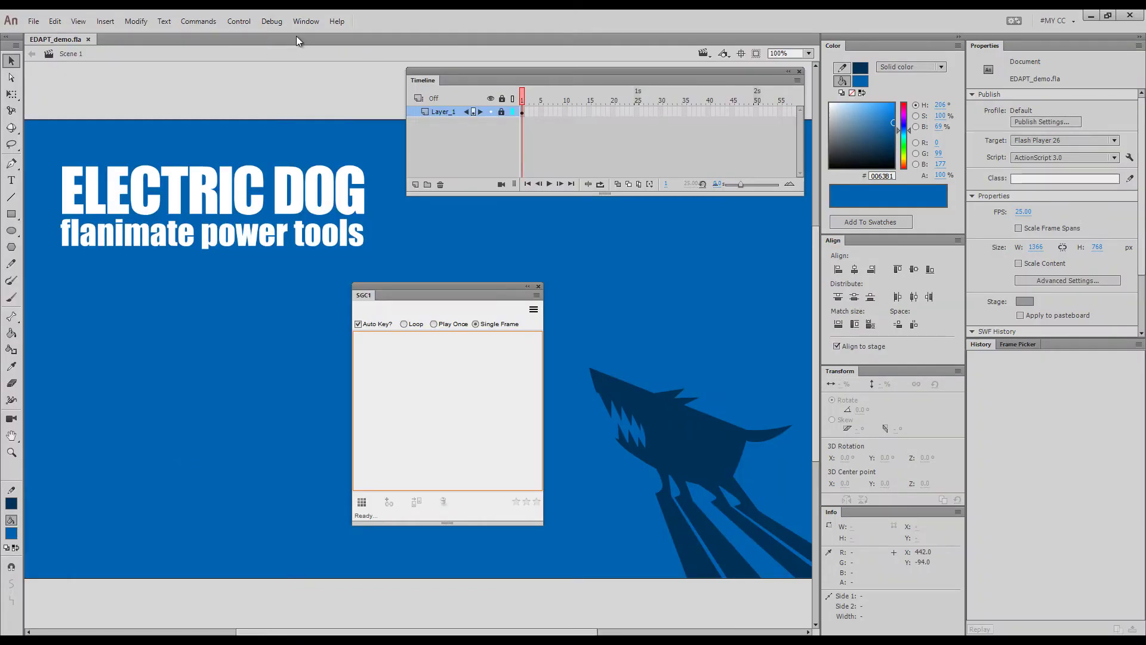
left_click(306, 21)
mouse_move(315, 66)
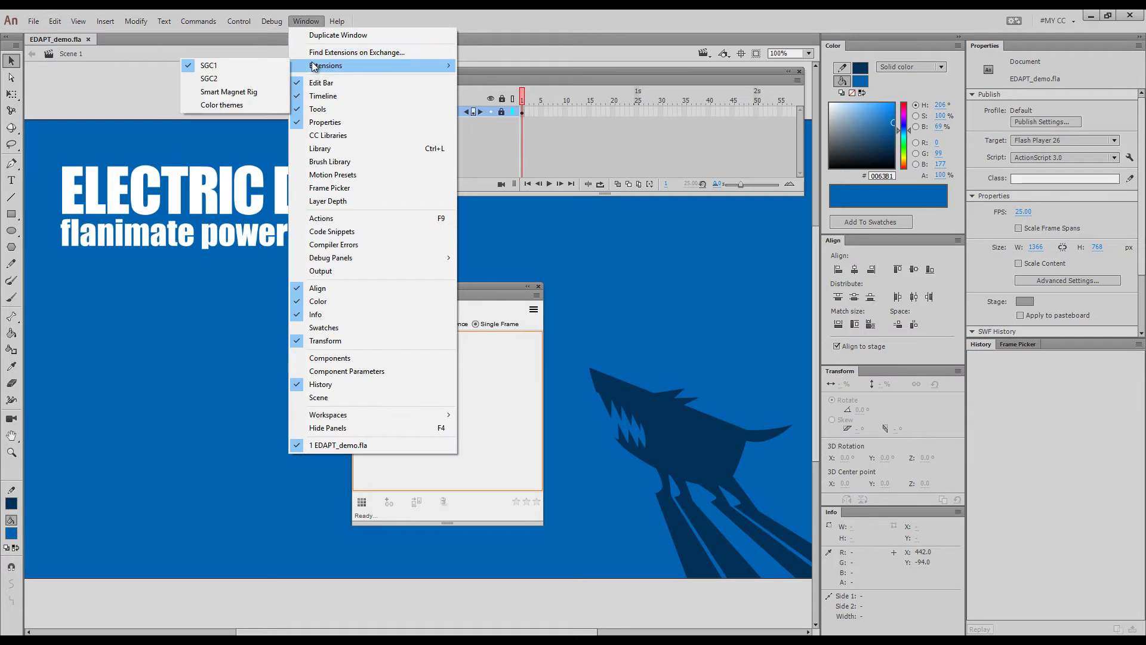
left_click(249, 77)
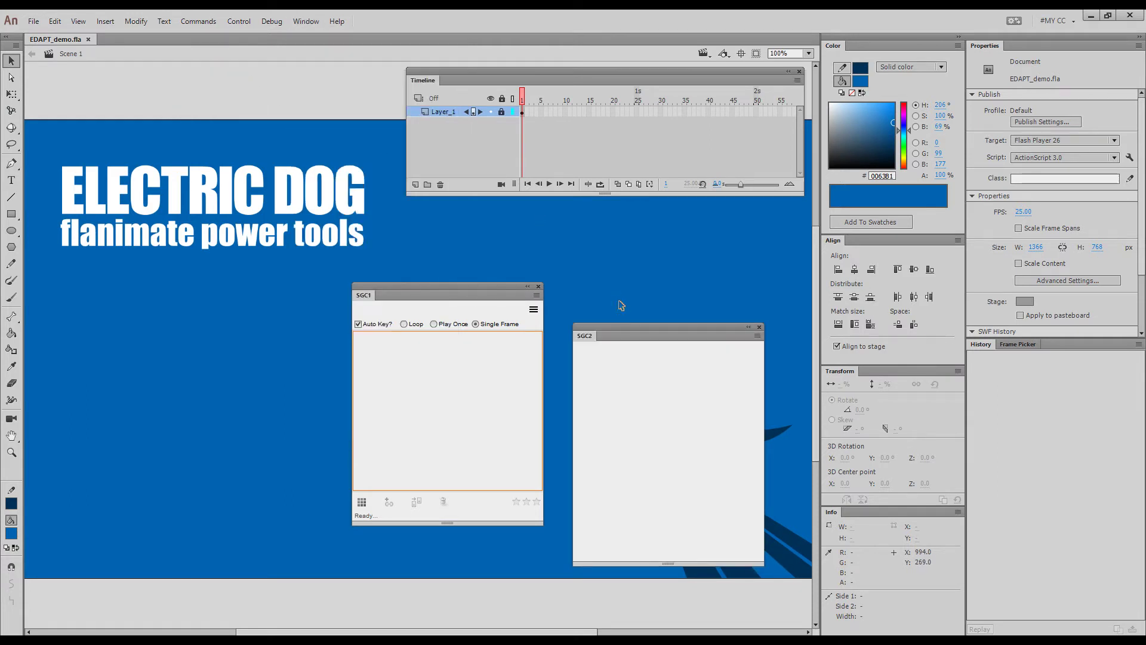
left_click_drag(647, 337, 235, 325)
left_click_drag(399, 290, 428, 289)
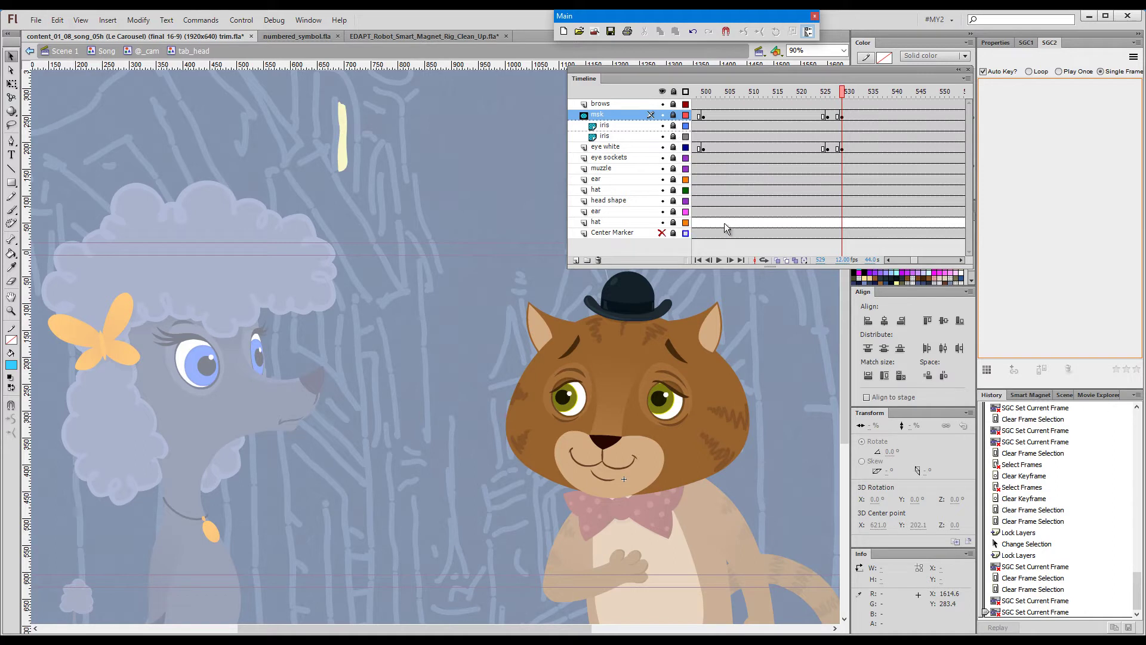
Step: In Flash, load the existing tabby/tab_muzzle thumbnail set into the SGC2 panel
left_click(988, 371)
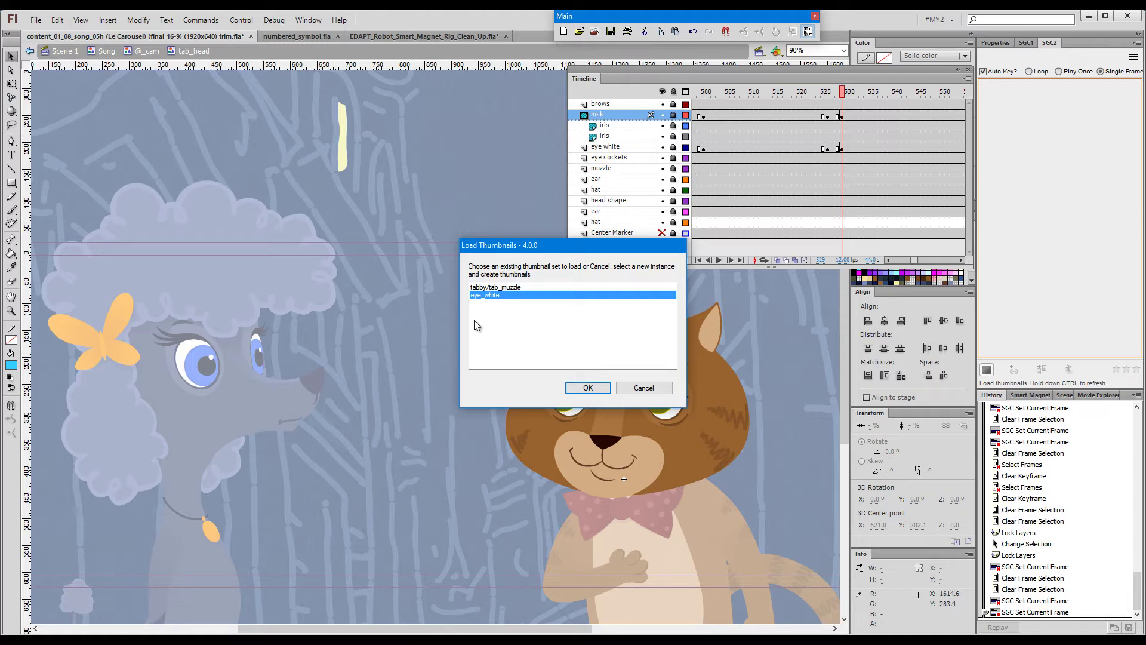
left_click(486, 288)
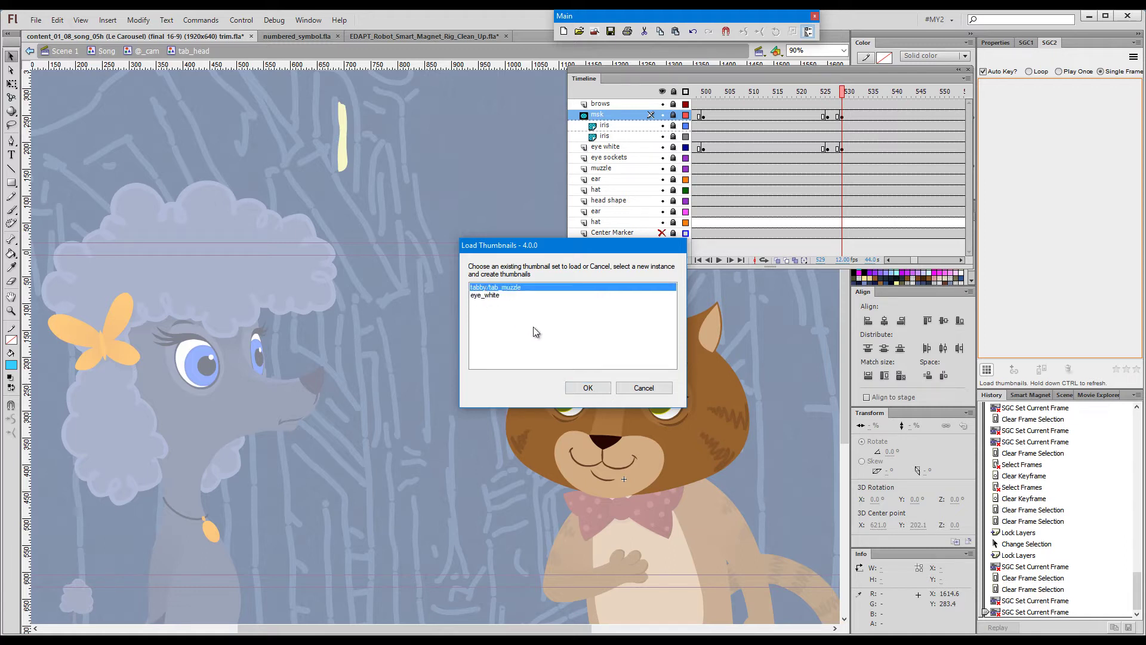
left_click(588, 388)
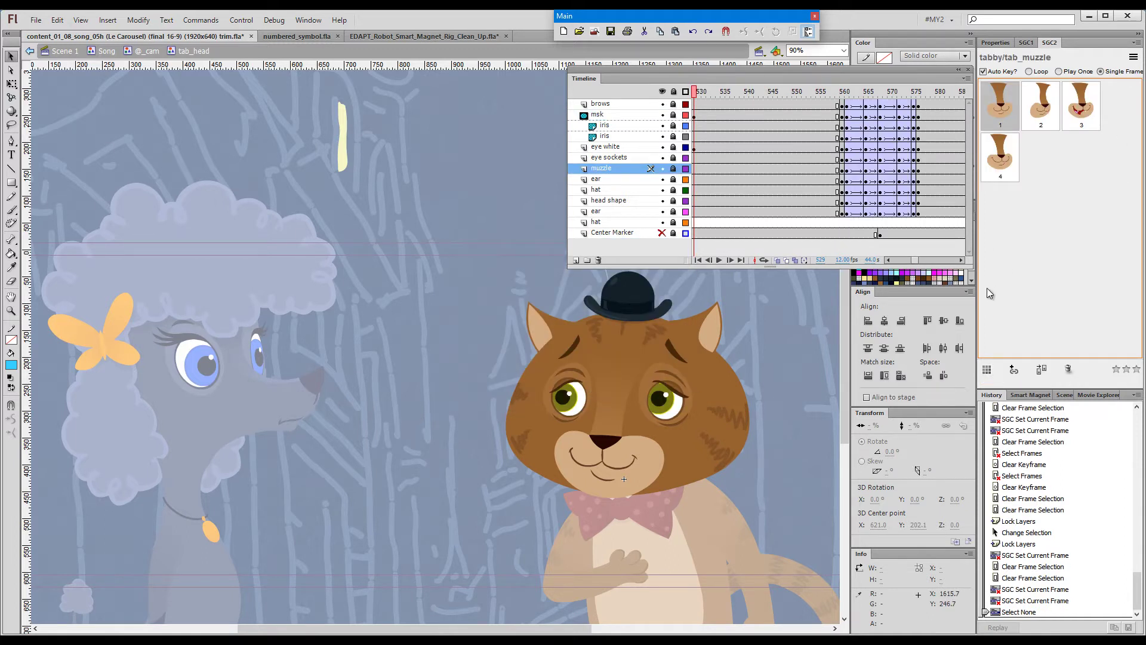
Step: At frame 532, set the cat's muzzle symbol to open-mouth pose 3 with the tabby/tab_muzzle thumbnails
left_click(1027, 43)
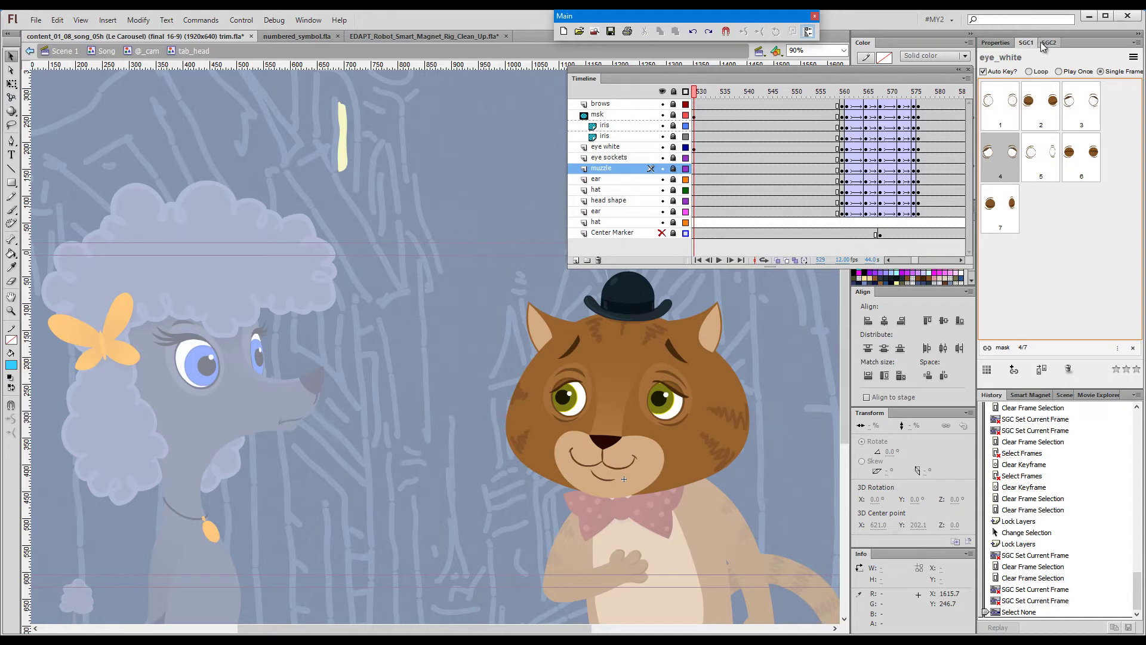
left_click(1049, 42)
left_click(708, 95)
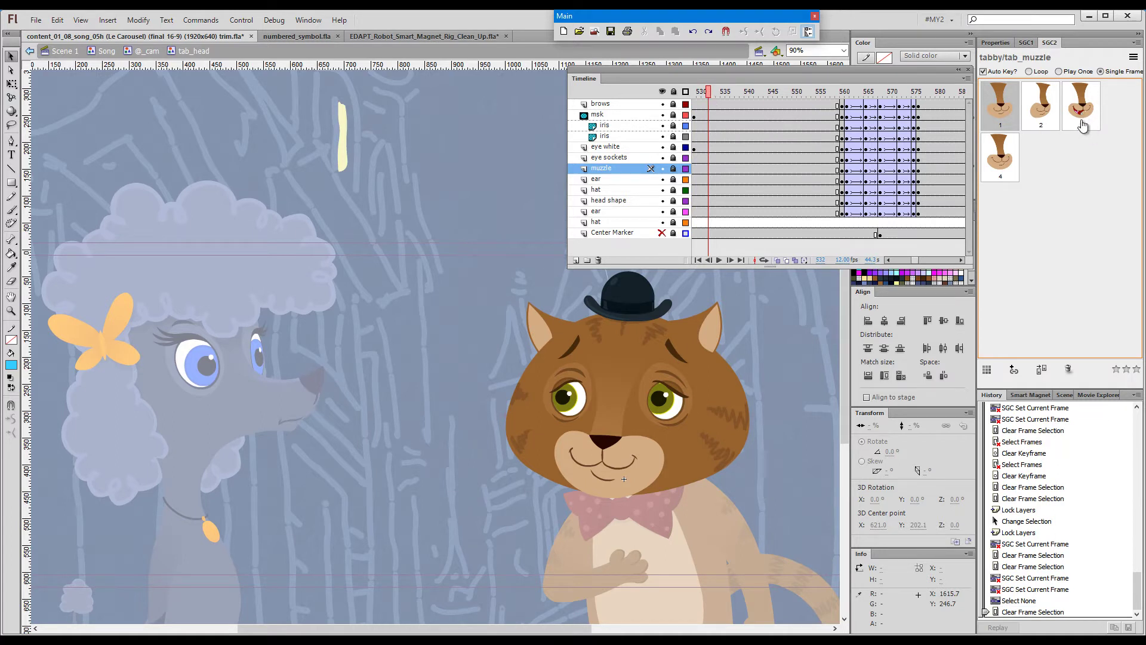
left_click(1082, 122)
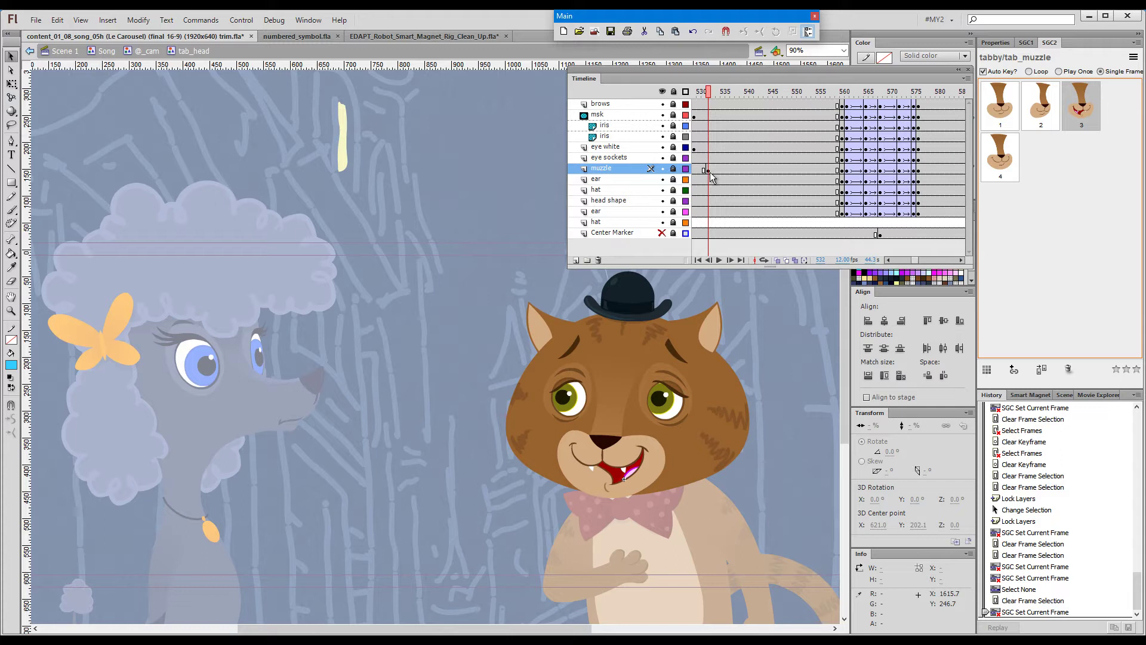
Step: Change the muzzle thumbnail set's label to mouth and its thumbnail size to 80 px, and save the settings
left_click(1133, 57)
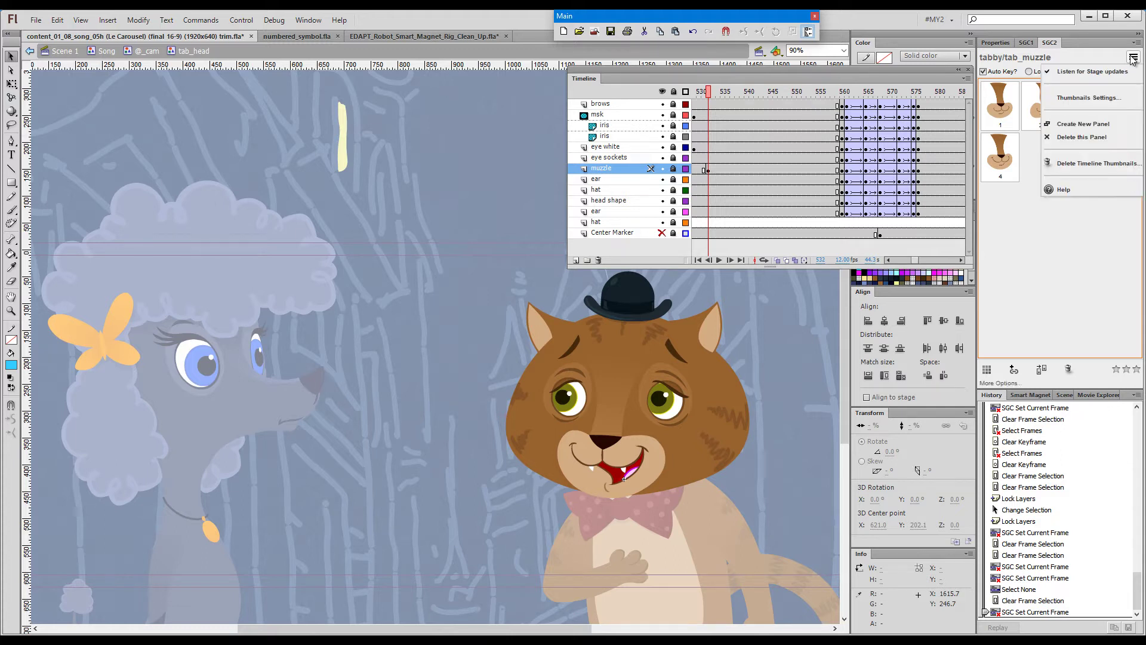
left_click(1120, 100)
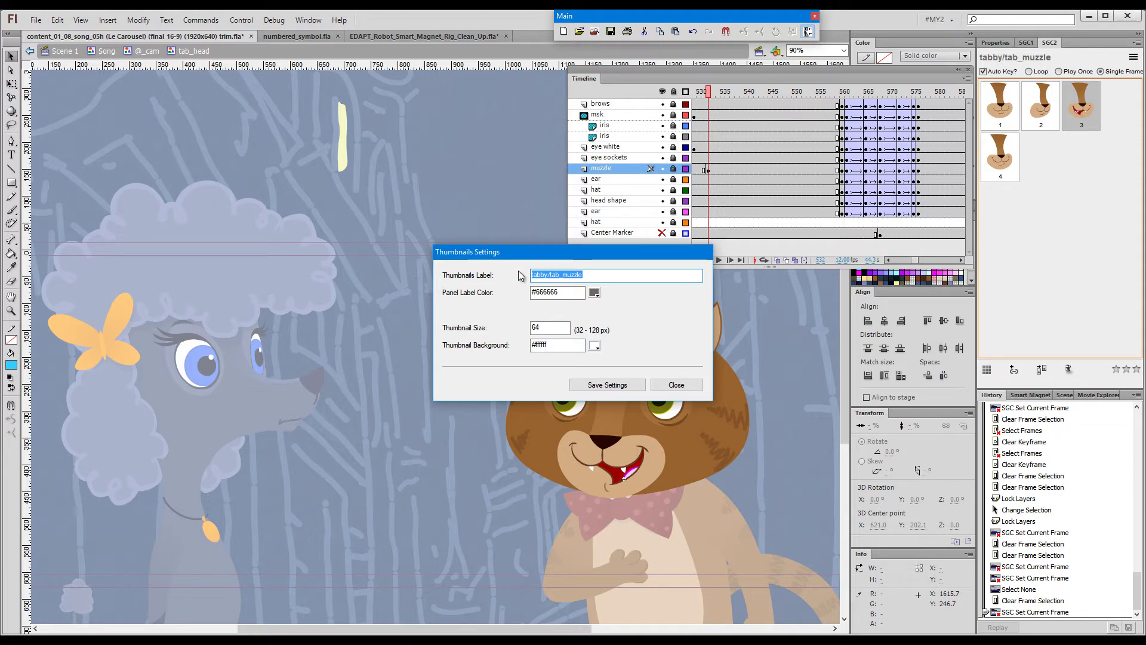
left_click(588, 276)
left_click_drag(588, 275, 512, 272)
key("BackSpace")
type("mouth")
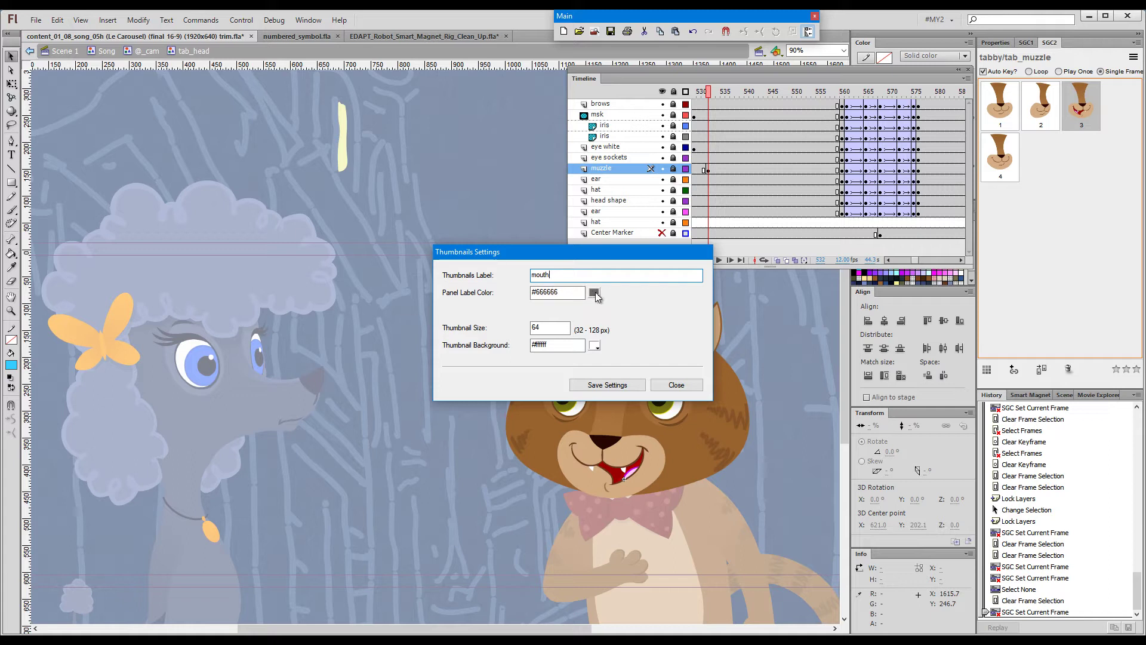
double_click(561, 328)
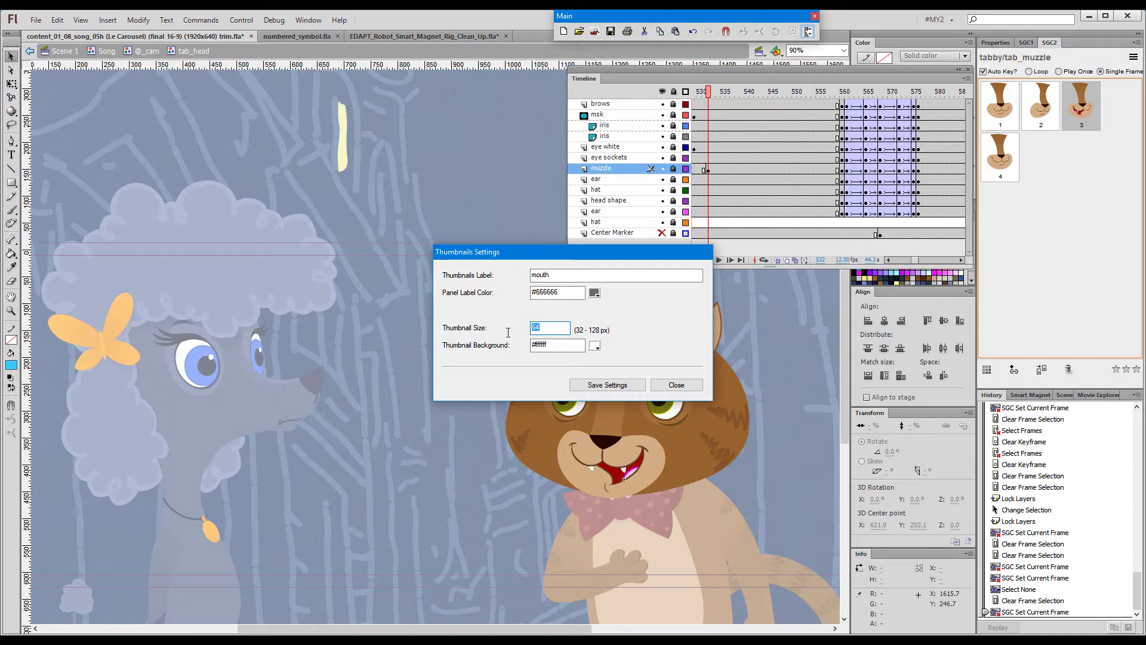
type("80")
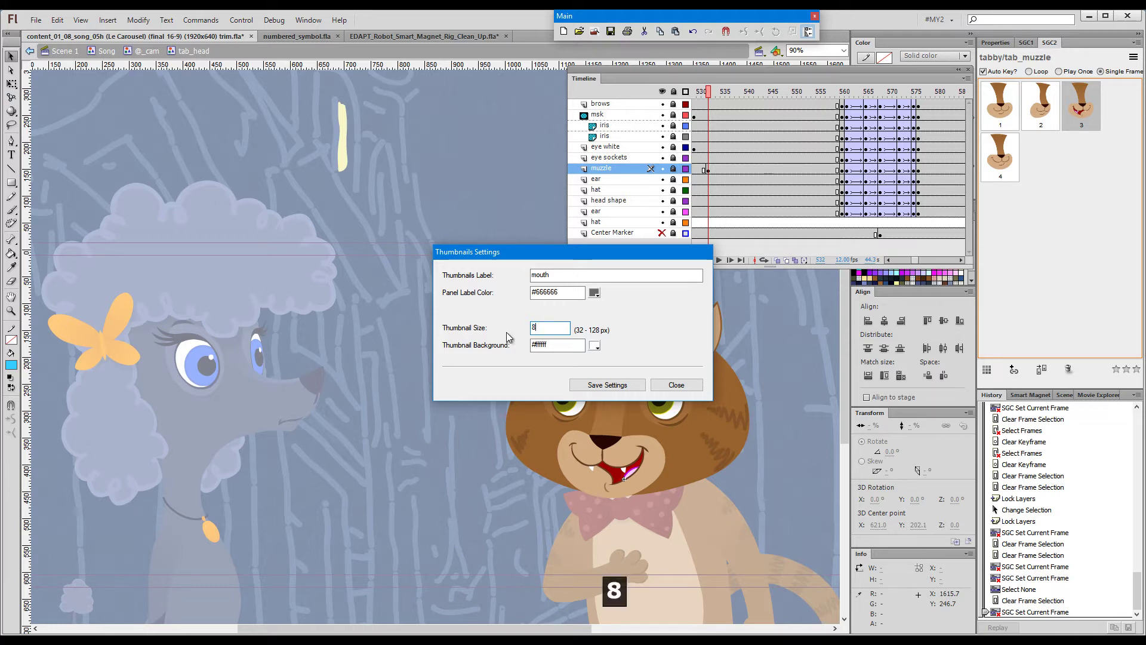
left_click(607, 384)
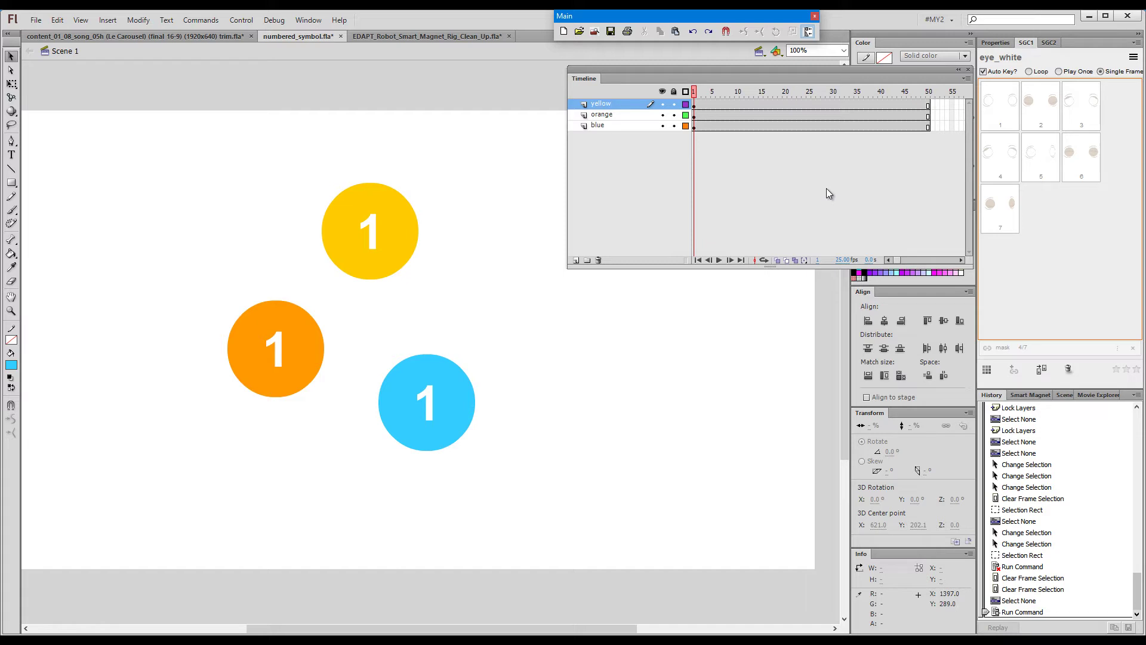
left_click(488, 272)
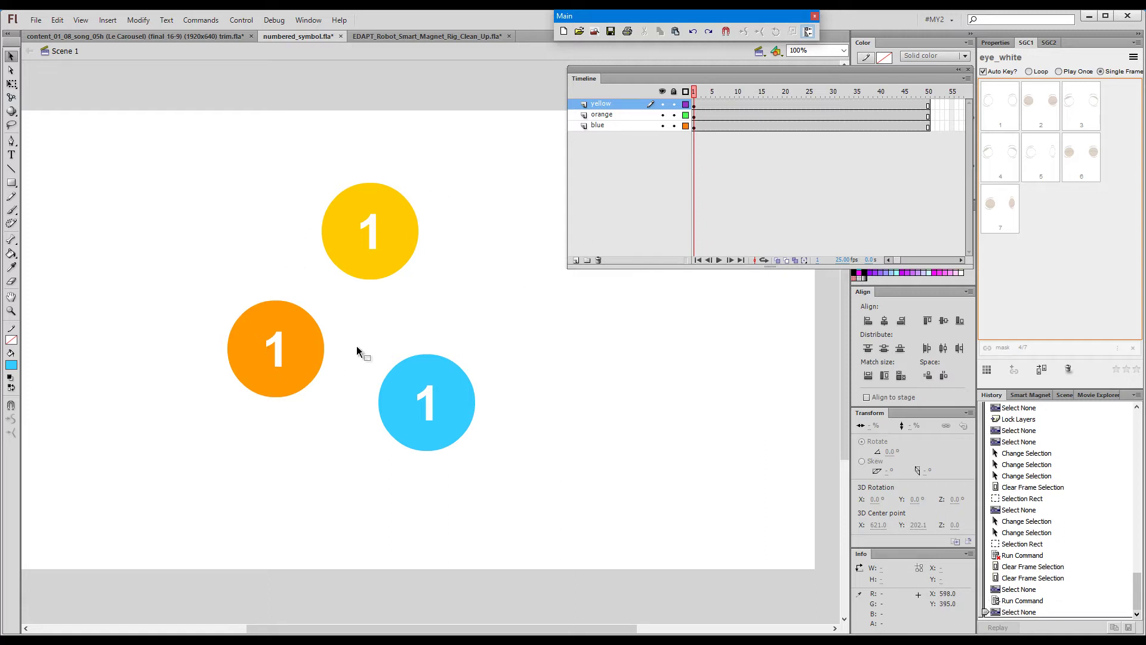
Step: Open the container yellow symbol for editing, scrub through its frames to inspect its layers, and return to Scene 1
double_click(388, 258)
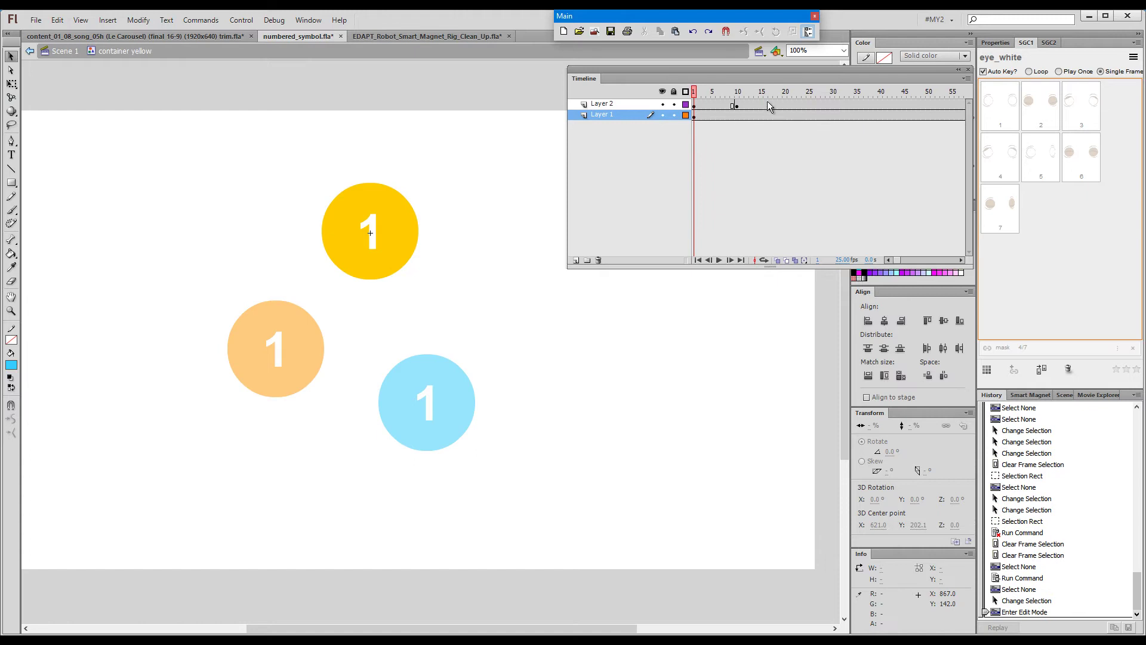
left_click(776, 91)
left_click_drag(779, 92, 693, 92)
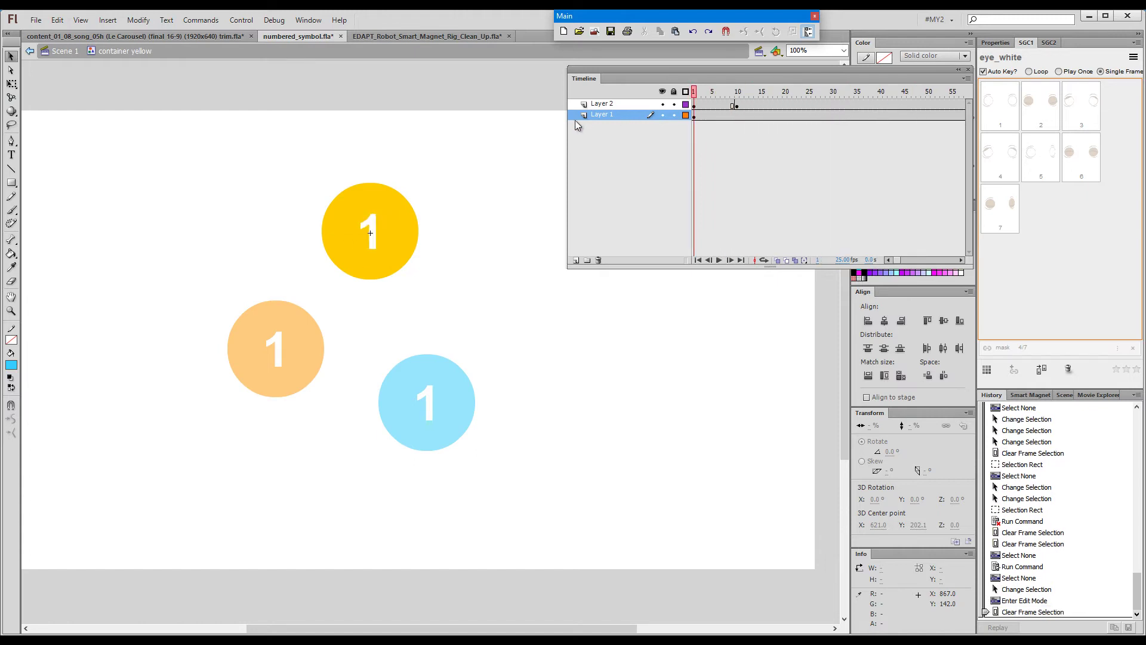
double_click(490, 199)
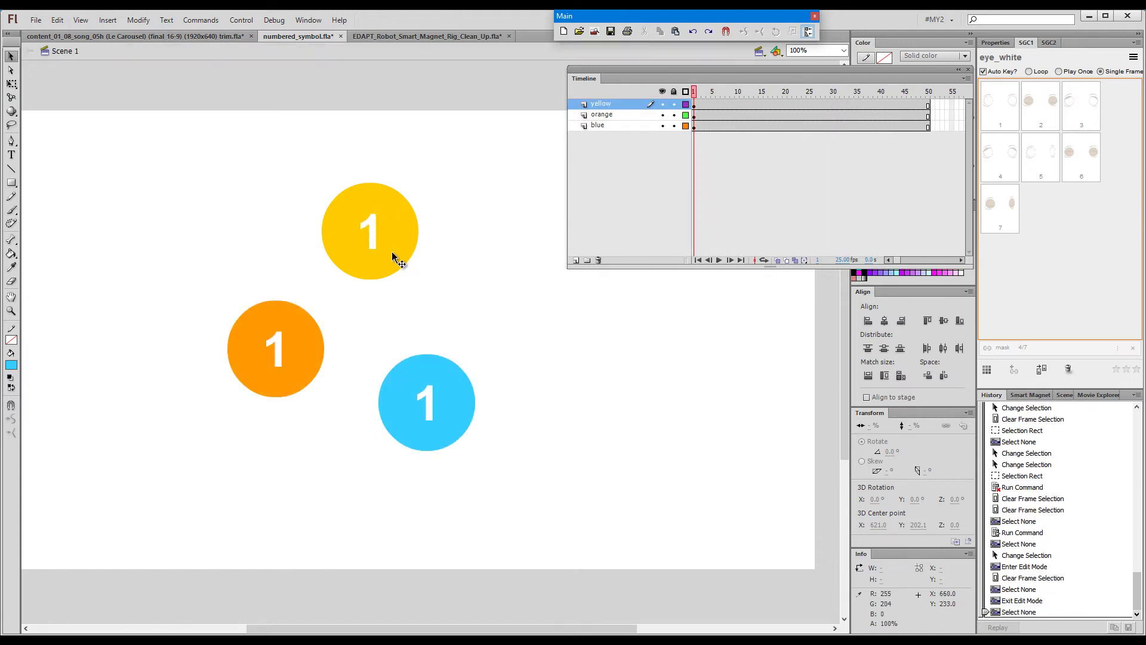
Step: Load the pose thumbnails of the yellow circle symbol into the SGC1 panel
left_click(397, 247)
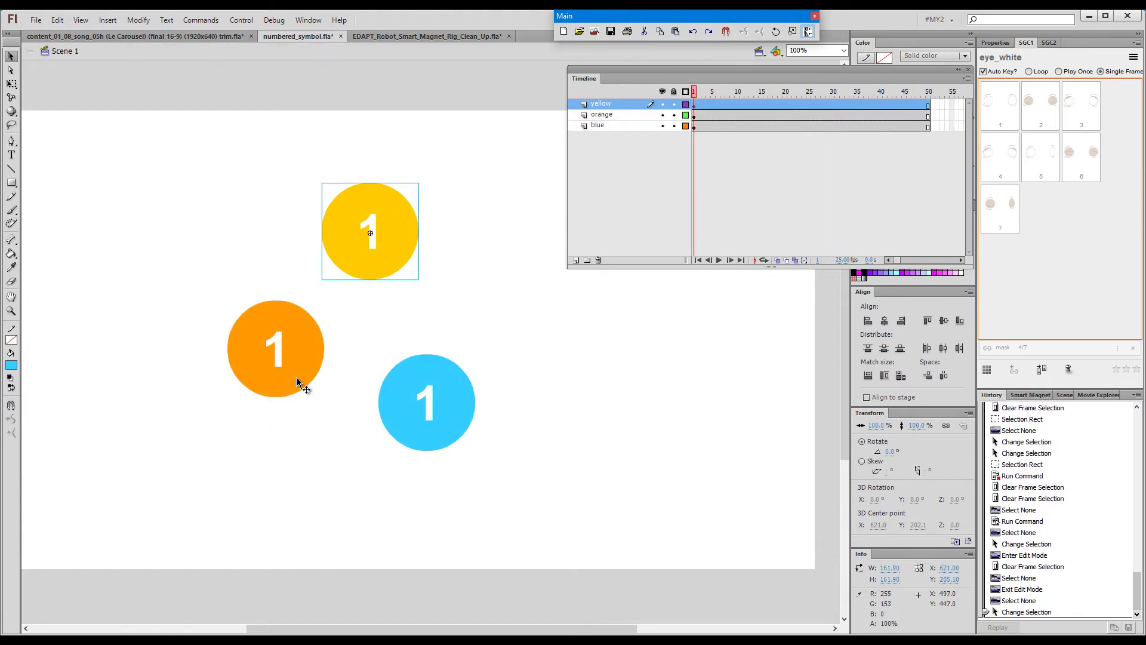
left_click(986, 371)
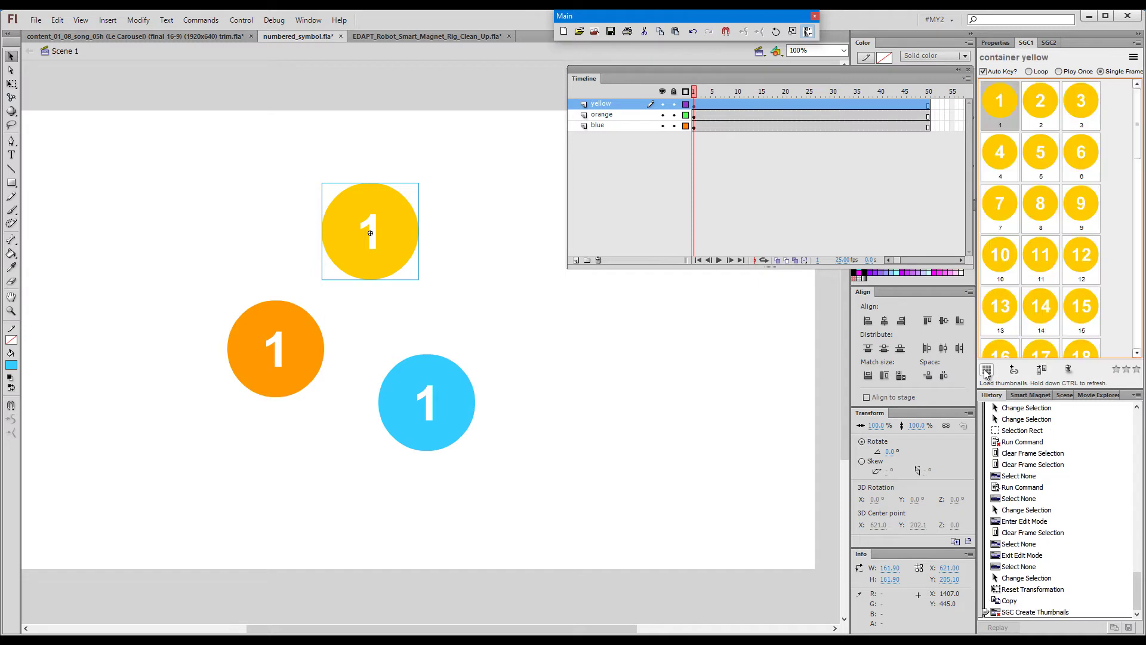
mouse_move(1137, 107)
left_mouse_down()
mouse_move(1137, 312)
mouse_move(1140, 105)
left_mouse_up()
left_click(797, 174)
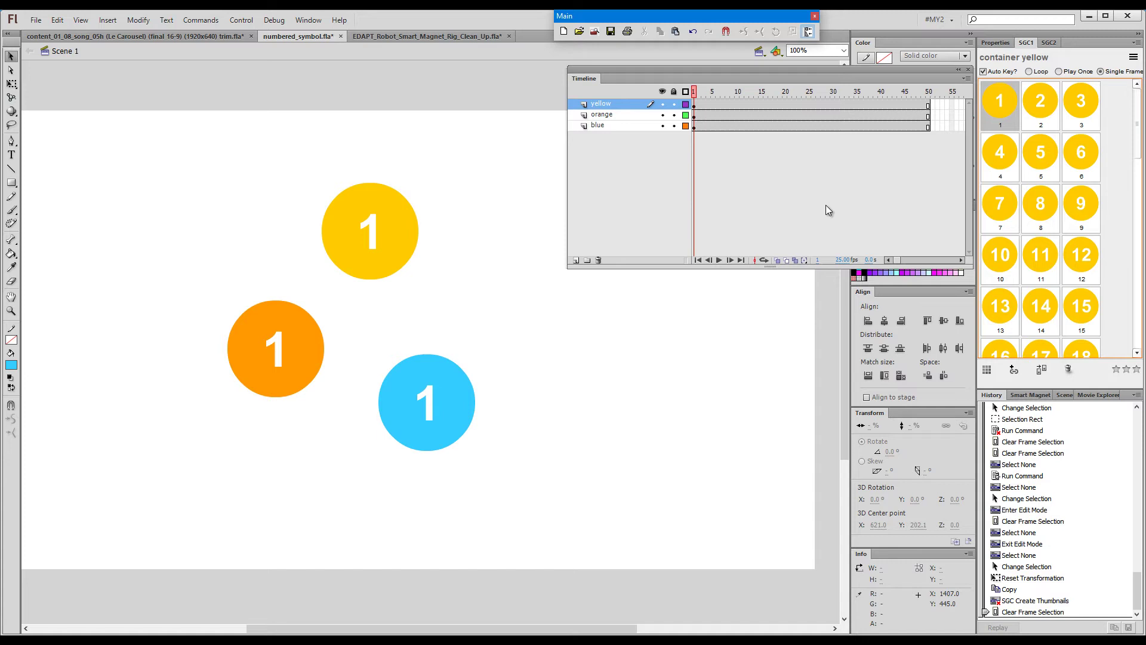
Step: At frame 10, switch the yellow circle through poses 12, 14, 5, 9, 10, 36, 31, 29 and 27, ending on pose 1
left_click(738, 93)
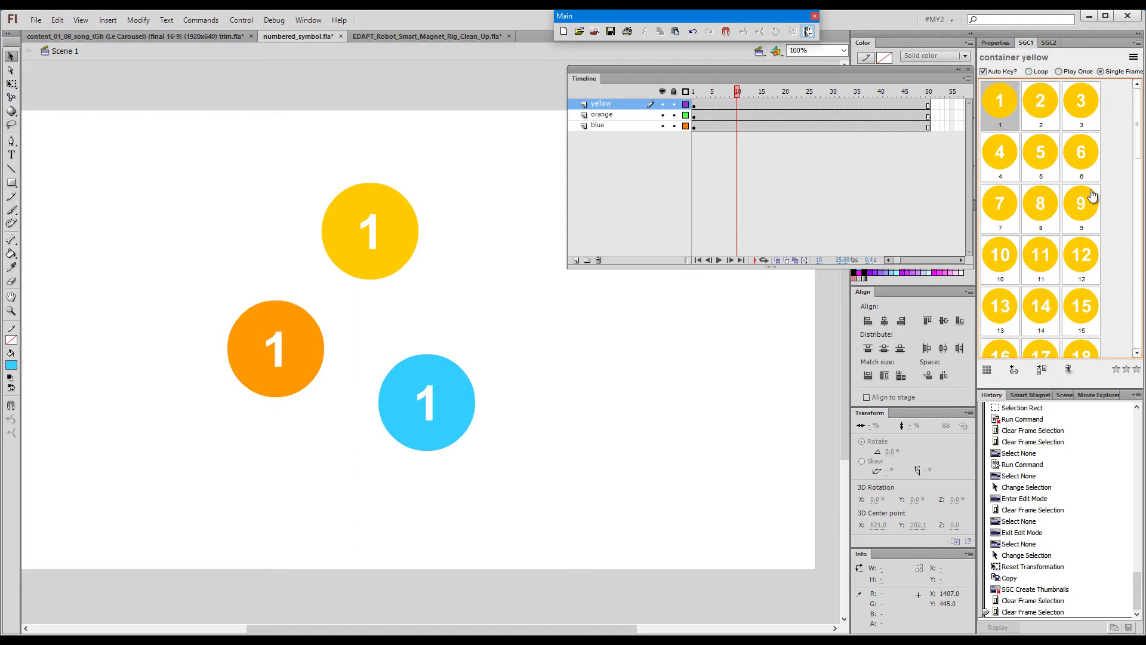
left_click(1087, 267)
left_click(1044, 310)
left_click(1039, 178)
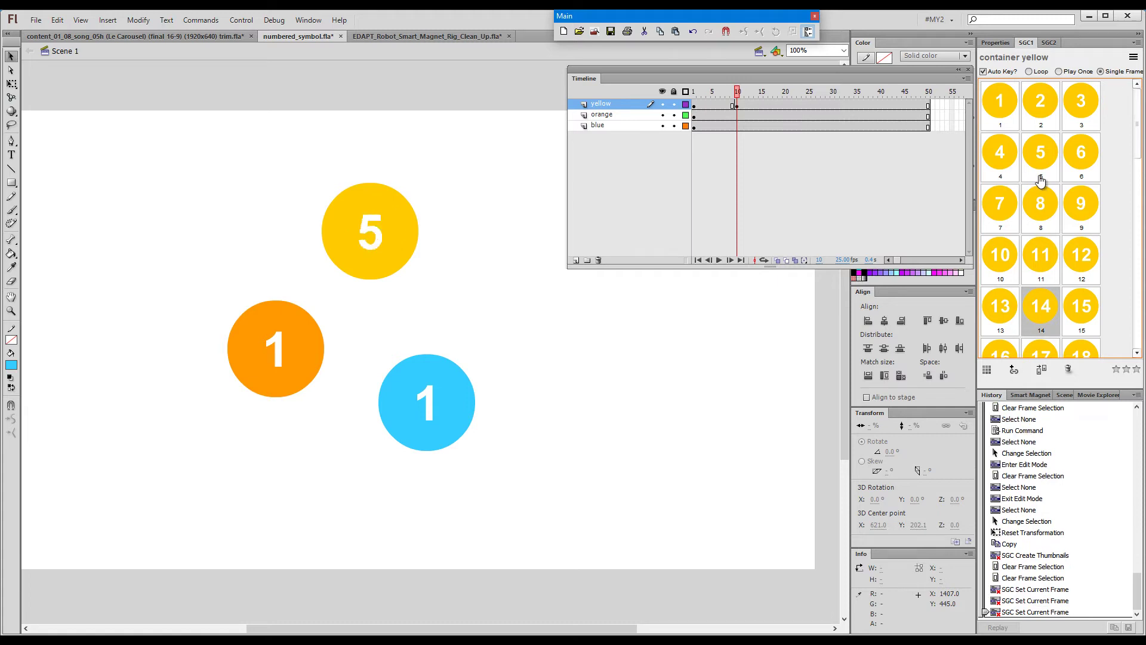
left_click(1070, 196)
left_click(1007, 270)
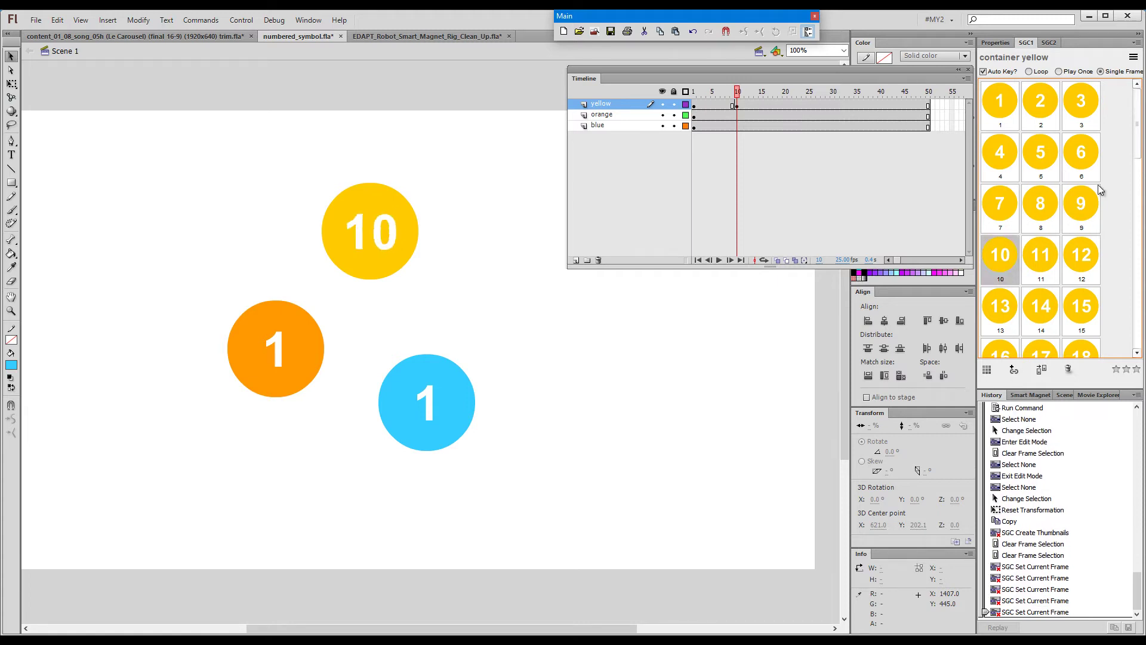
left_click_drag(1136, 148, 1133, 249)
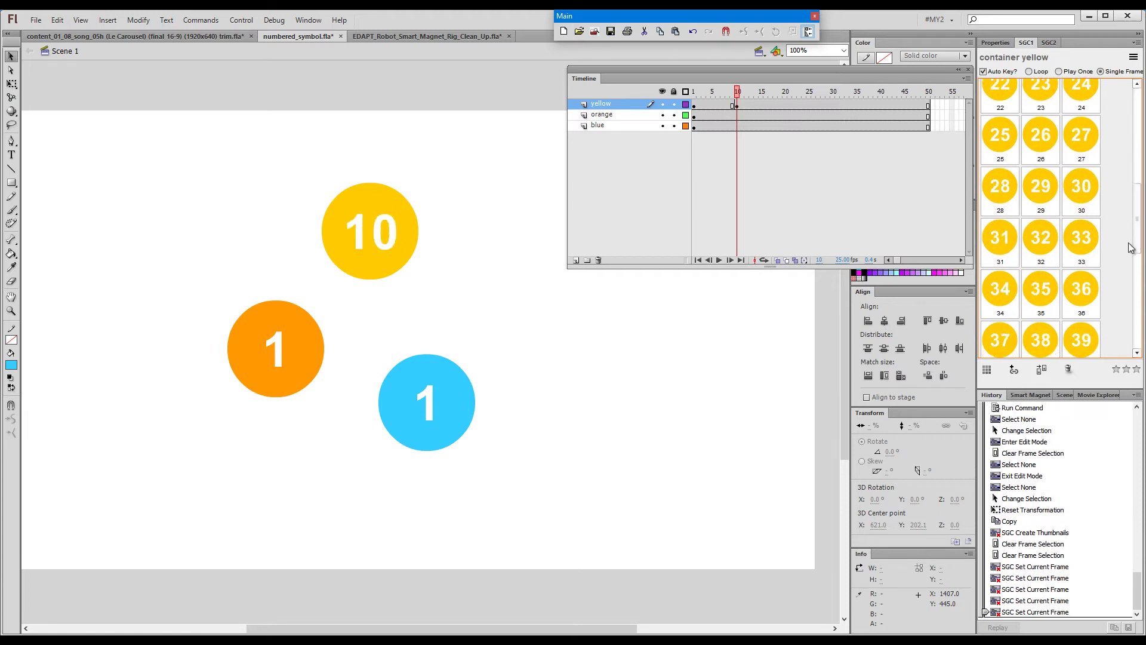
left_click(1083, 289)
left_click(1010, 253)
left_click(1040, 203)
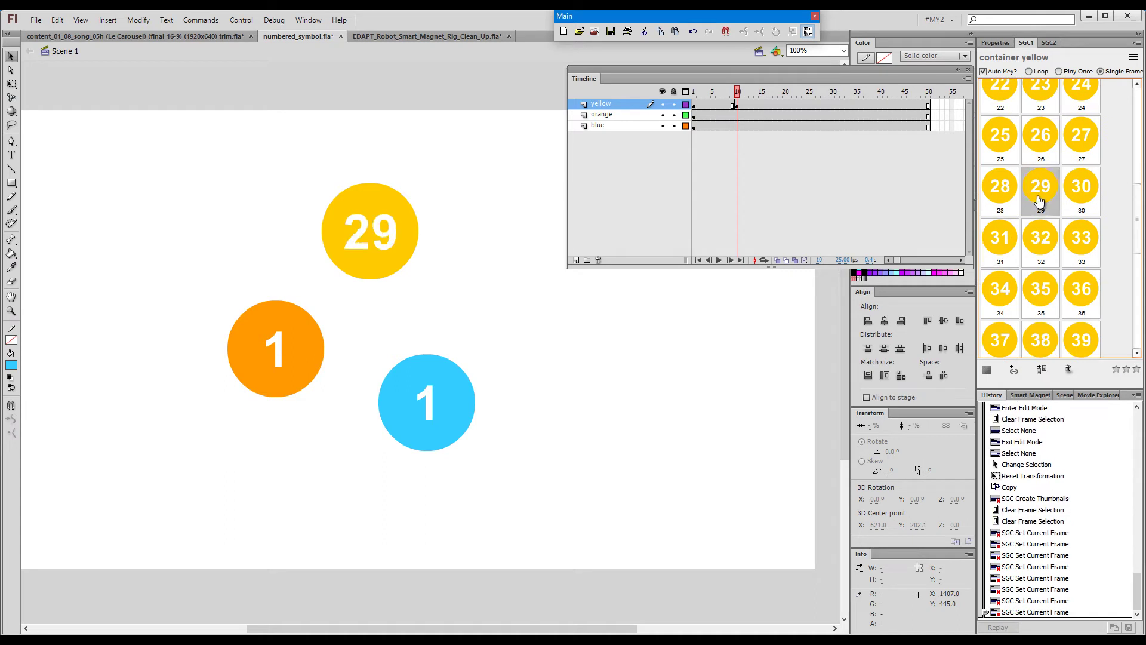
left_click(1086, 155)
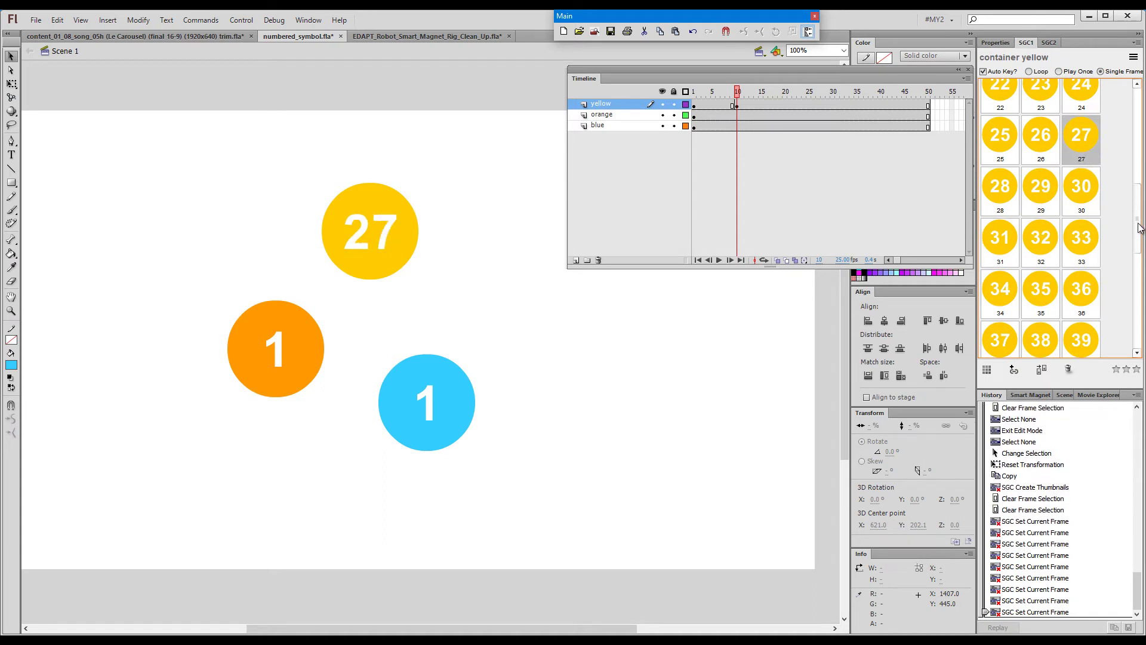
left_click_drag(1140, 233, 1141, 120)
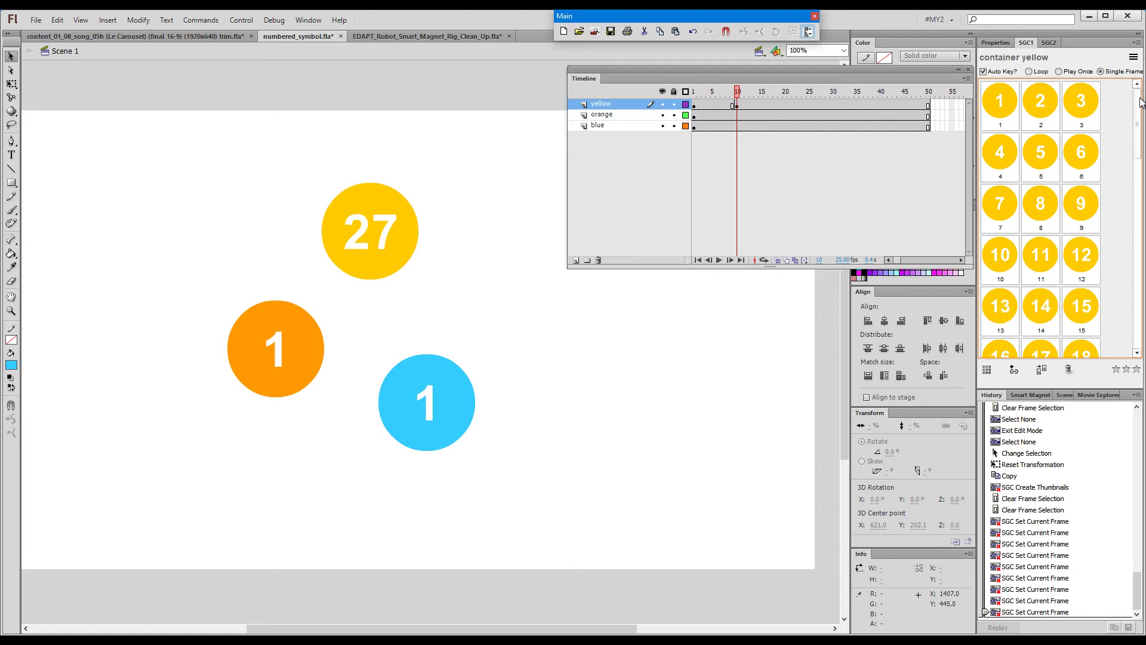
left_click(992, 111)
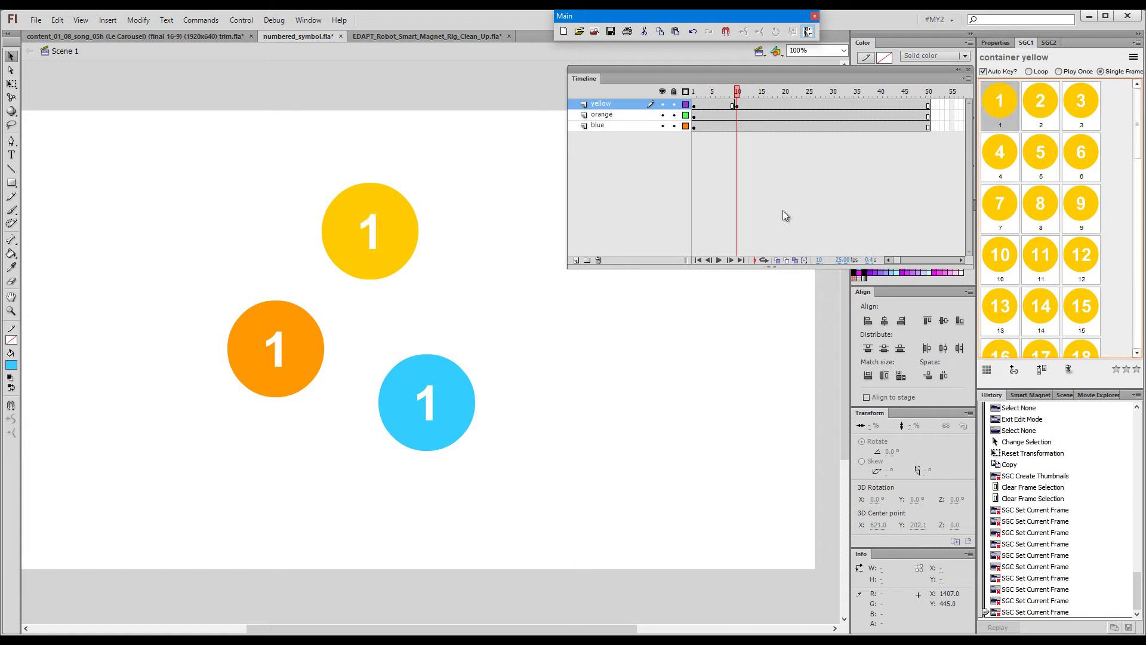
Step: Synchronize the orange circle with the yellow thumbnail set, labelling the linkage orange sync, and save it
left_click(297, 350)
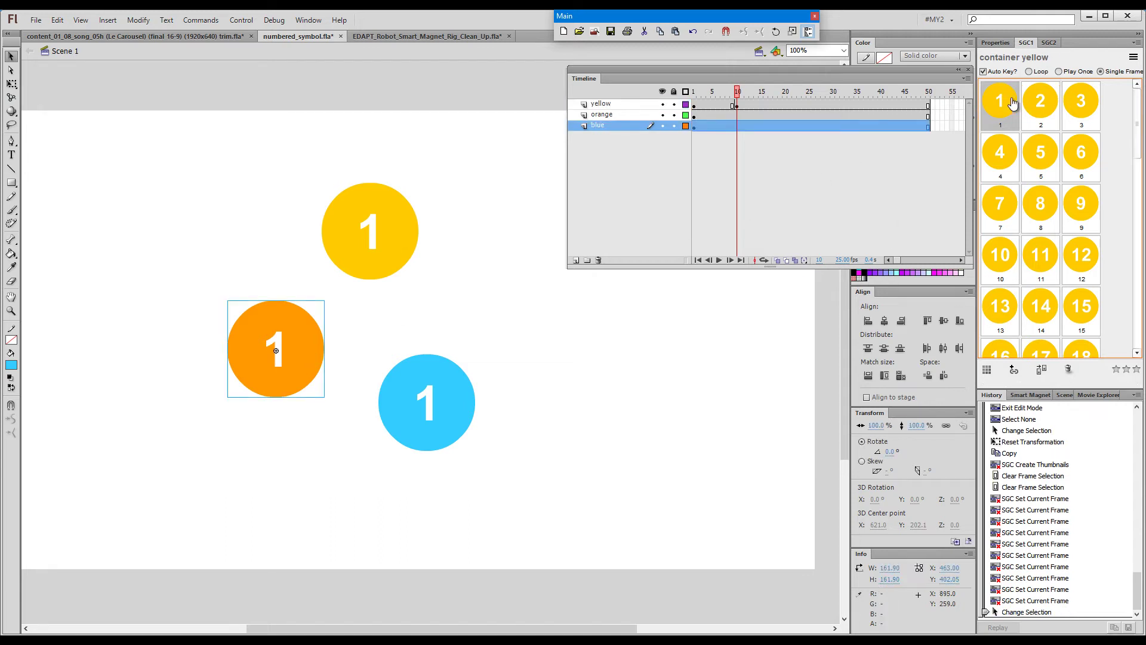
left_click(1013, 372)
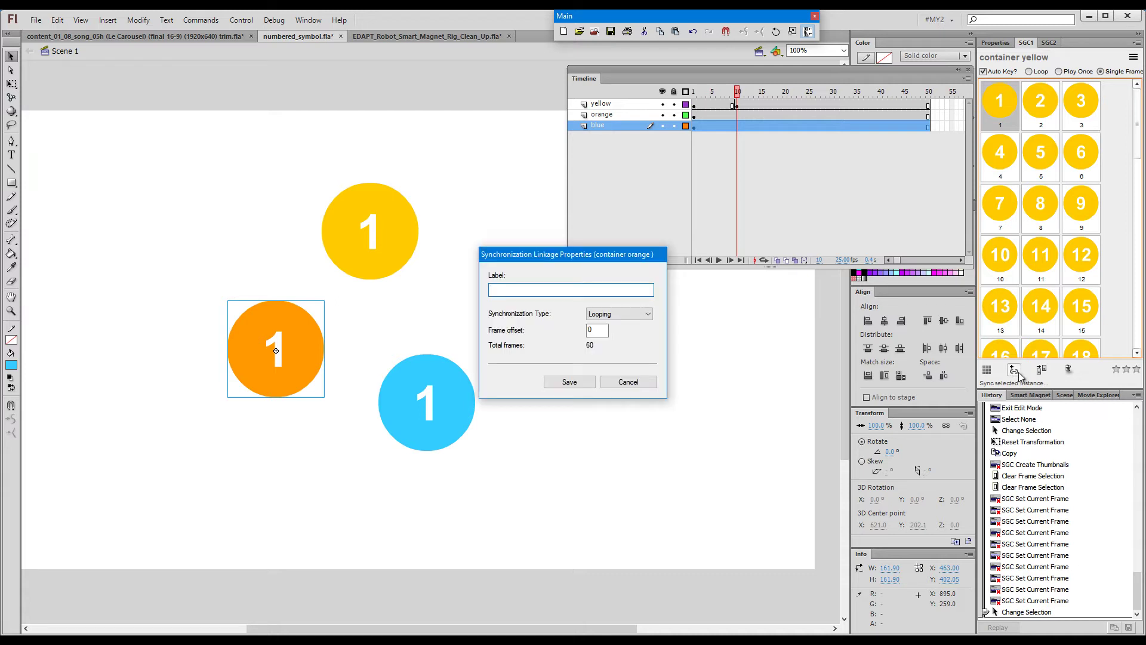
left_click(553, 289)
type("o")
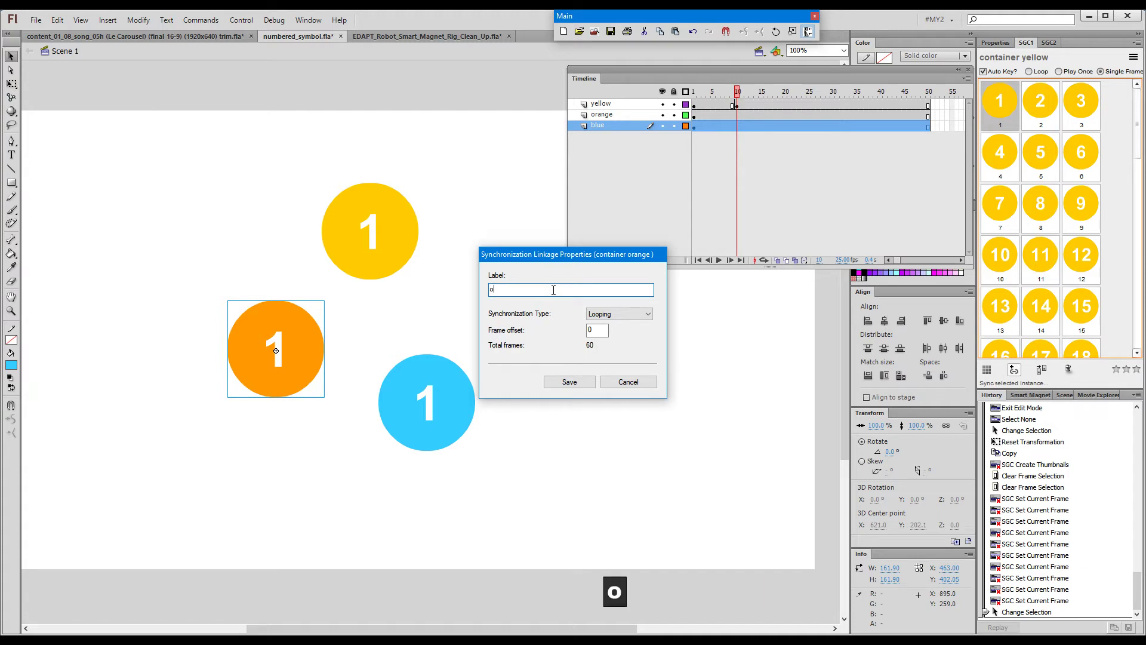
type("range")
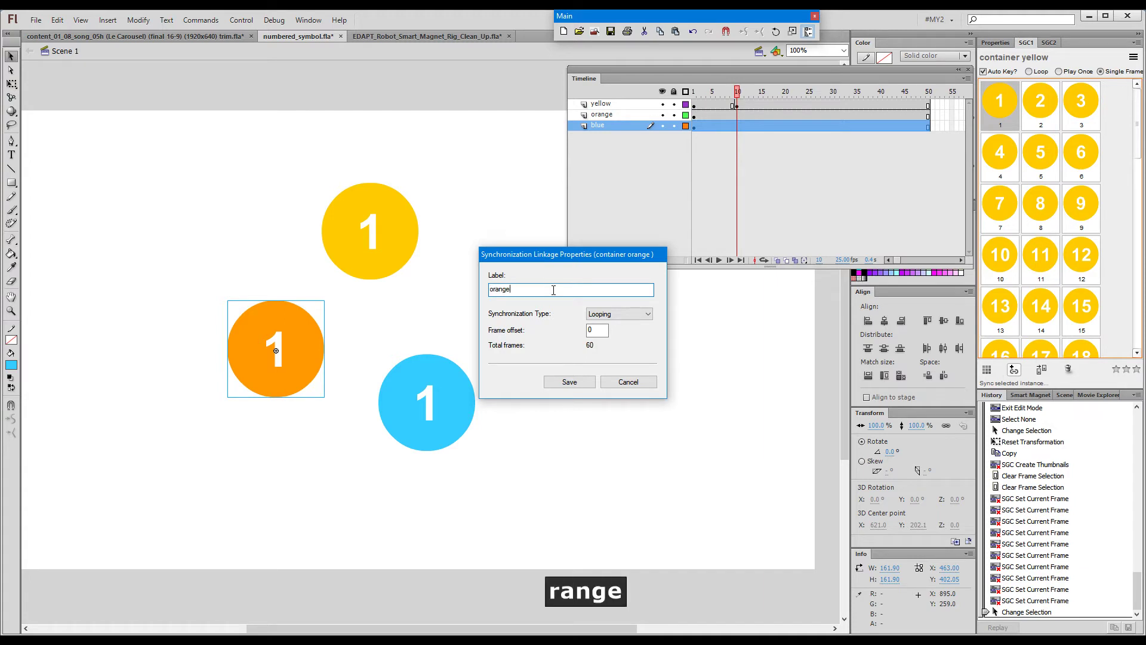
type(" syn")
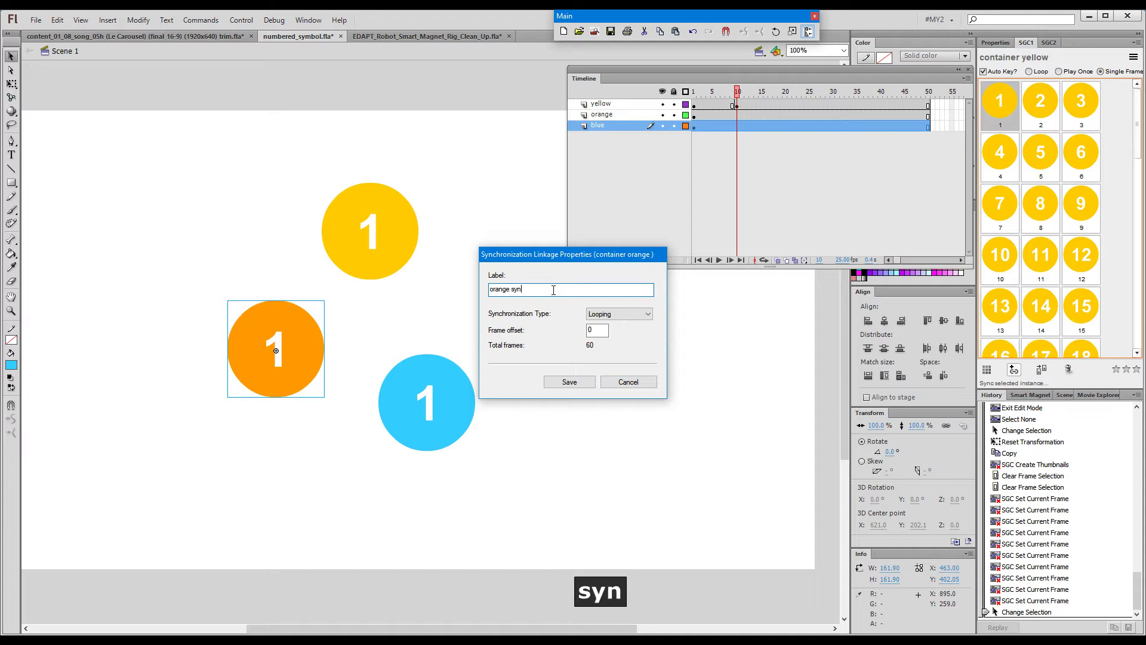
type("c")
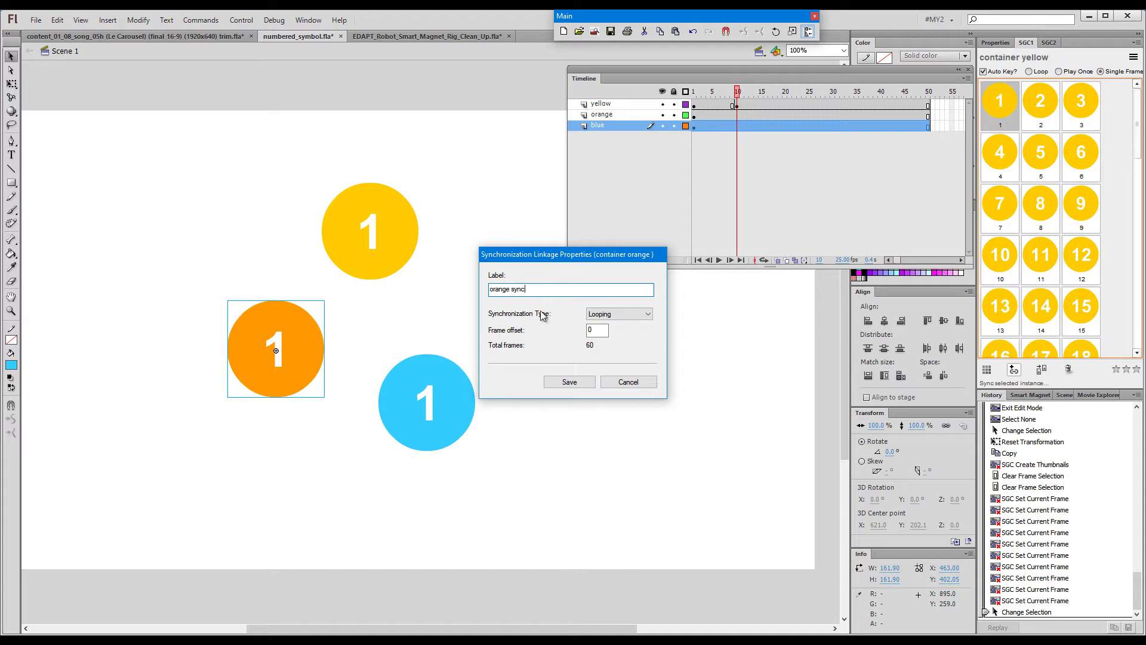
left_click(555, 381)
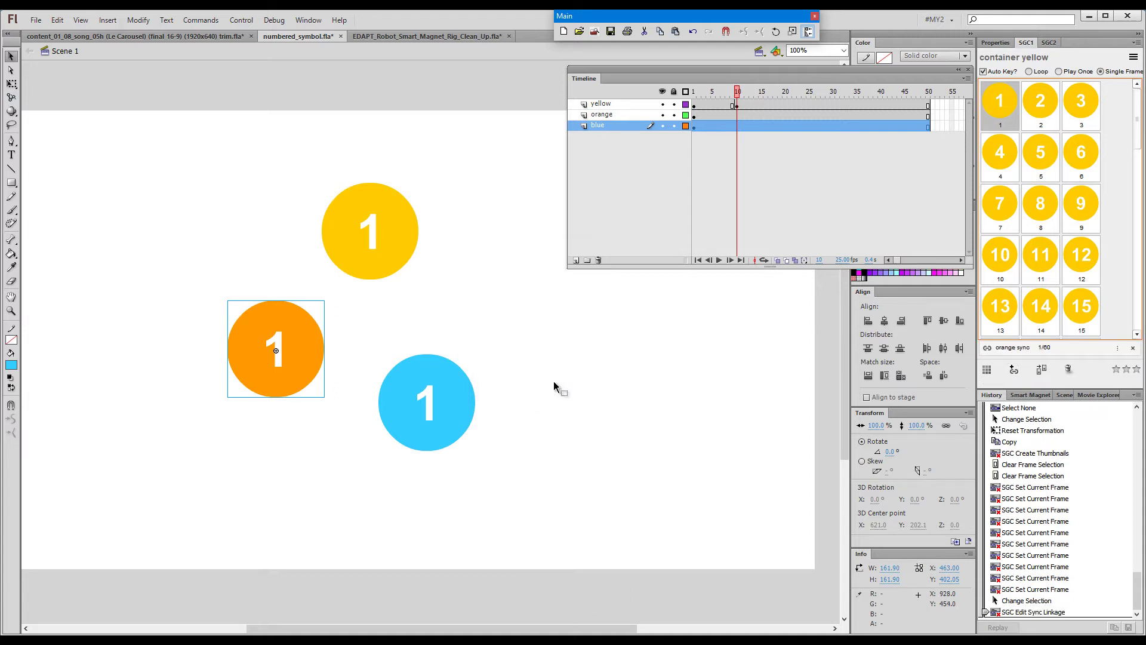
Step: Switch the synchronized yellow and orange circles through several poses, ending on pose 9 at frame 10, and set pose 4 at frame 16
left_click(1077, 108)
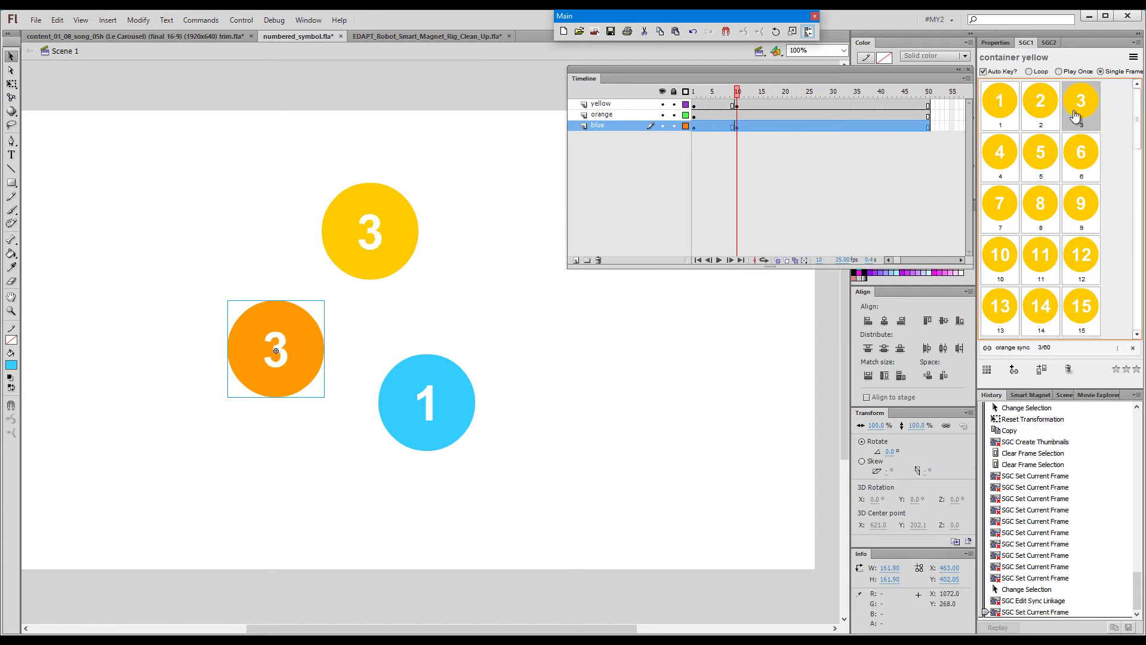
left_click(1083, 214)
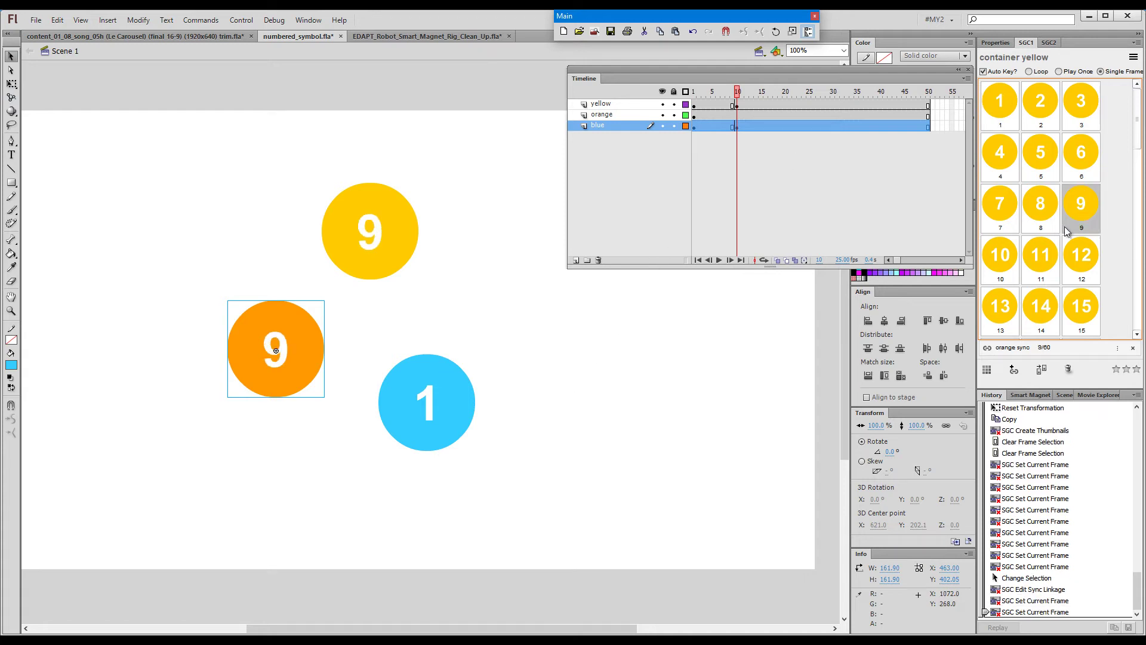
left_click(1001, 261)
left_click(1047, 267)
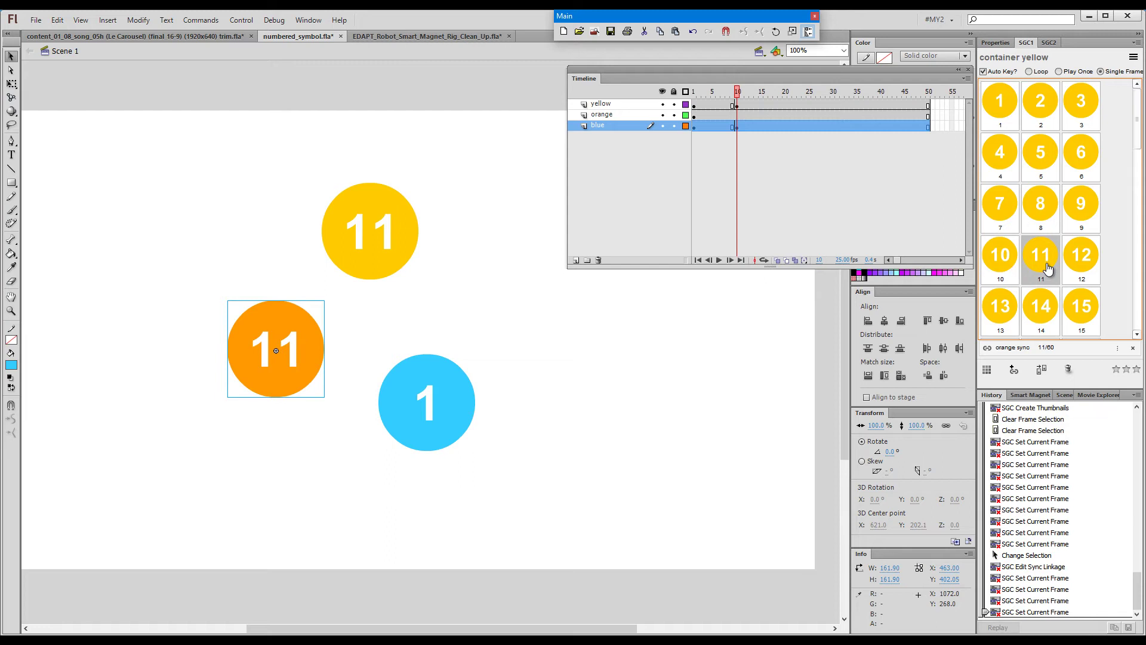
left_click(1037, 115)
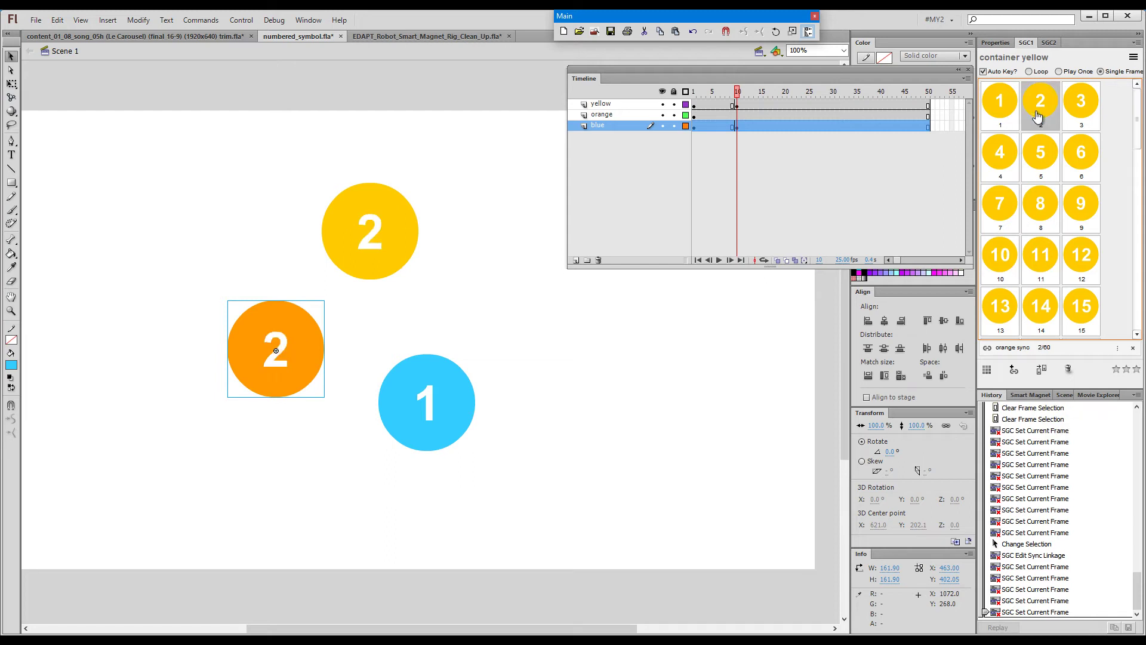
left_click(1081, 272)
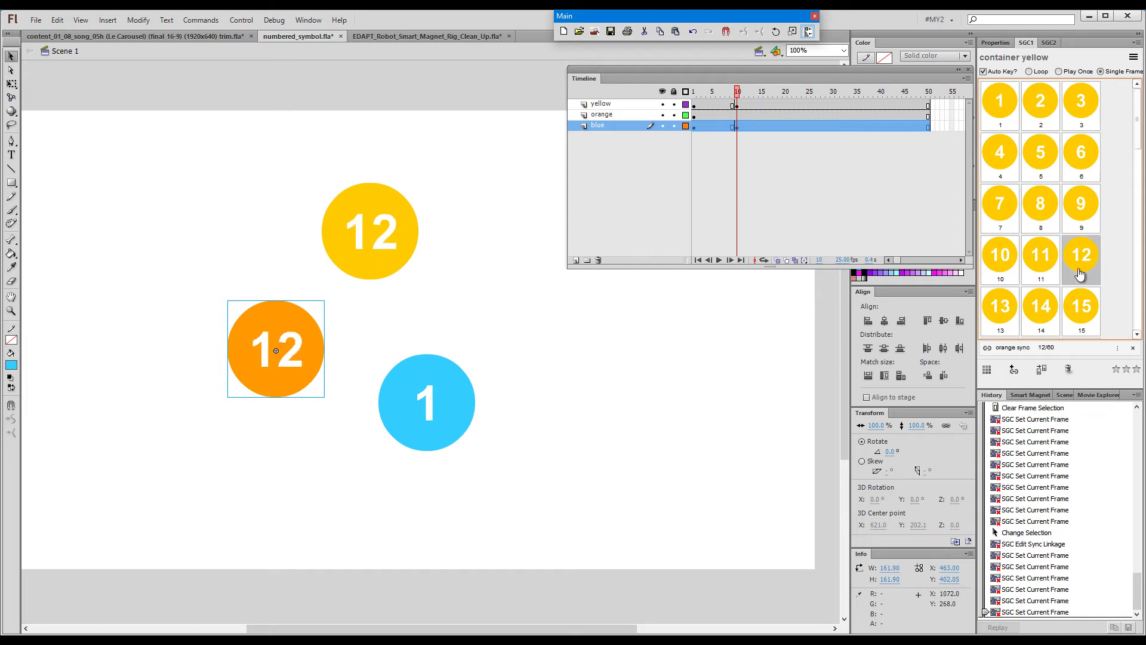
left_click(1010, 327)
left_click(1039, 204)
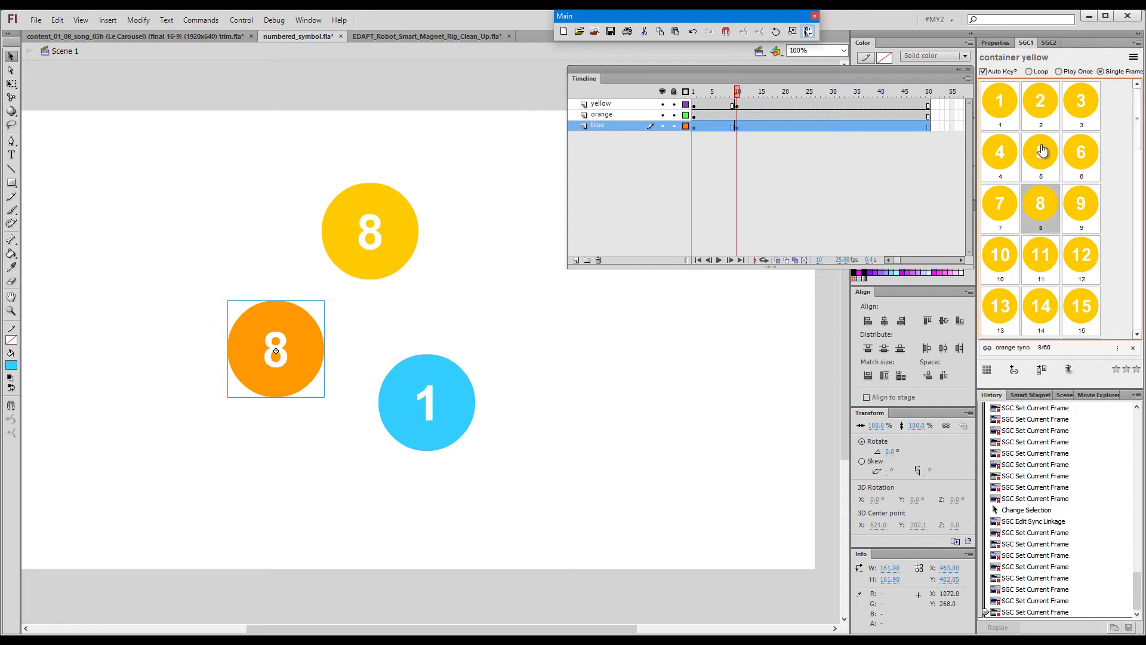
left_click(1042, 114)
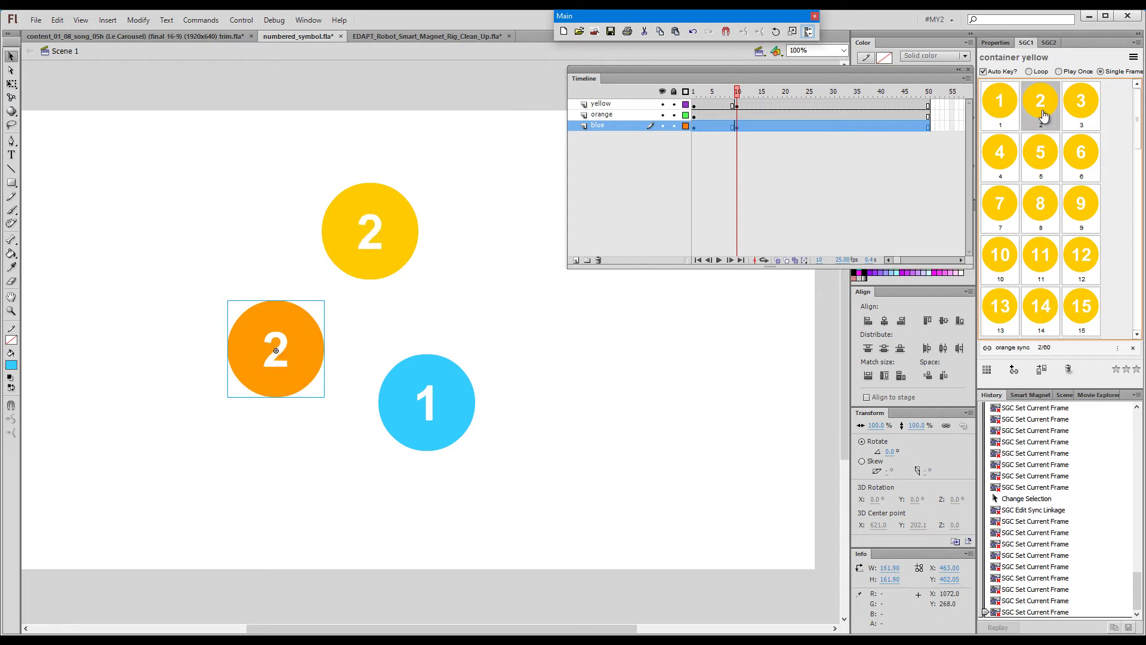
left_click(1077, 204)
left_click(765, 93)
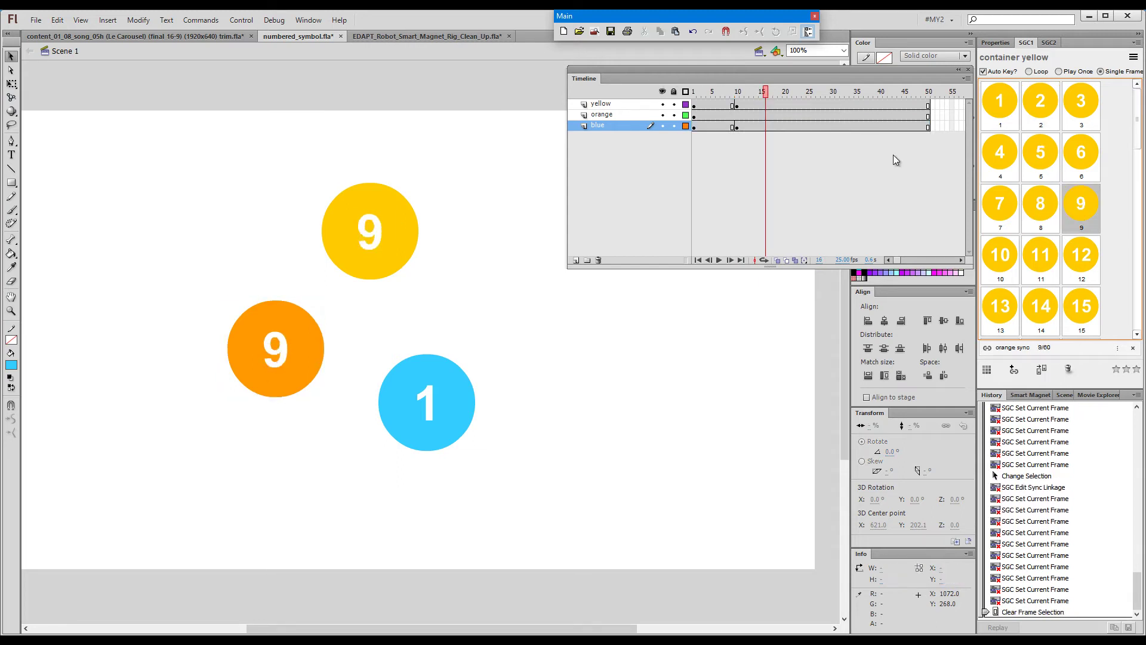
left_click(1008, 157)
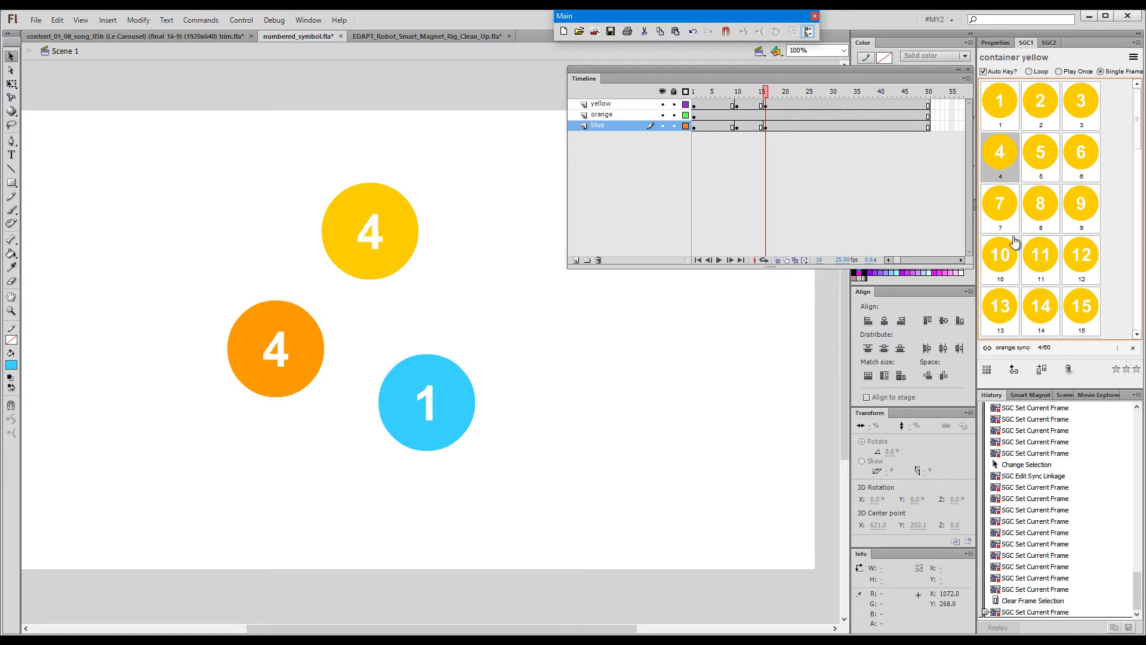
Step: Set the orange sync linkage's frame offset to 1, save it, and switch the yellow circle to pose 5
left_click(1117, 348)
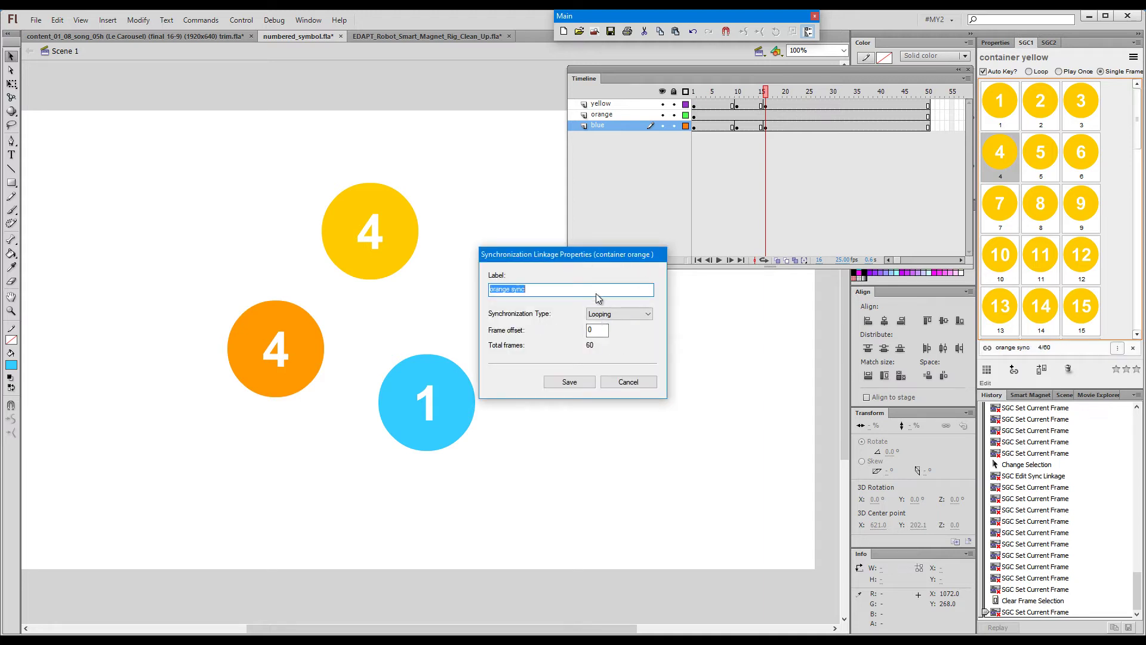
left_click_drag(572, 256, 589, 256)
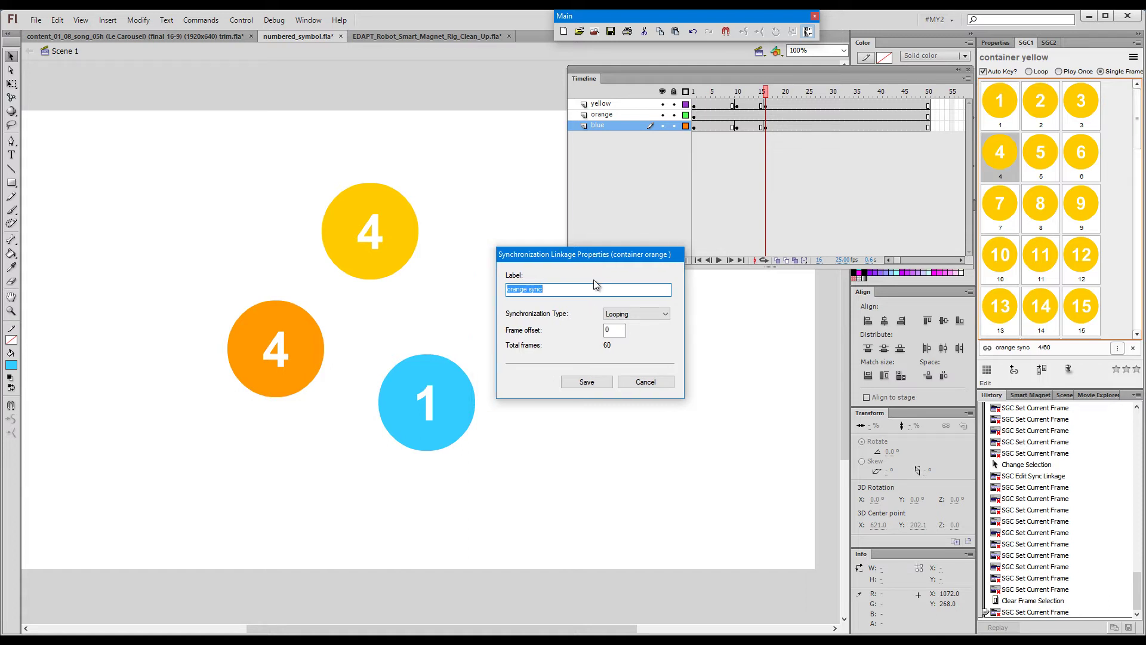
left_click(606, 331)
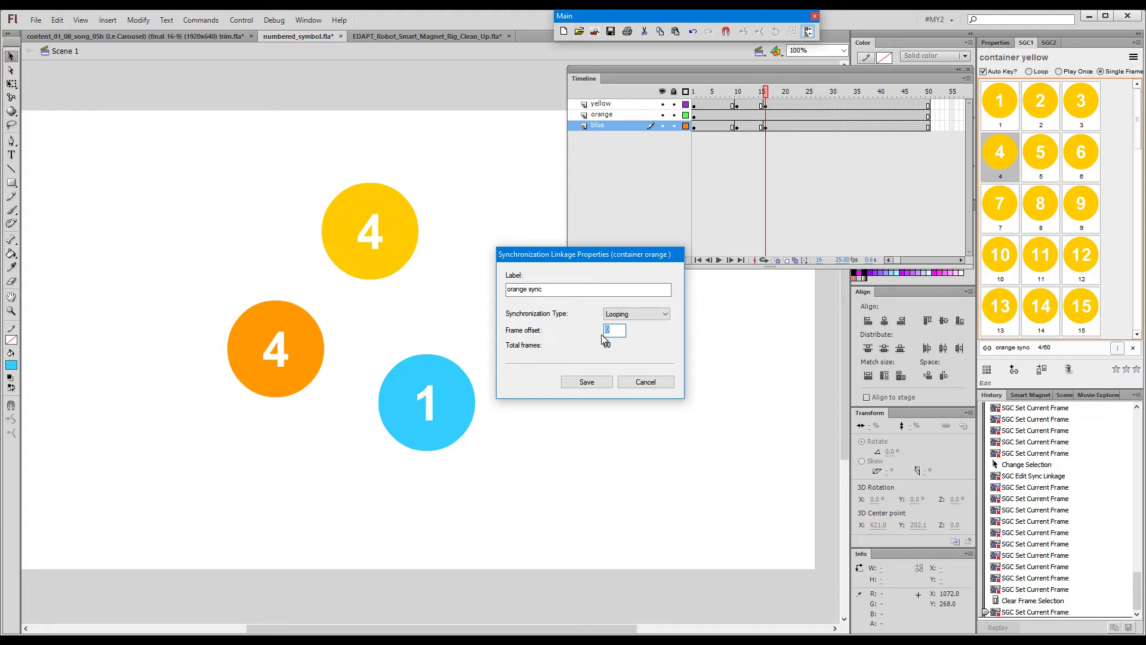
type("1")
left_click(585, 382)
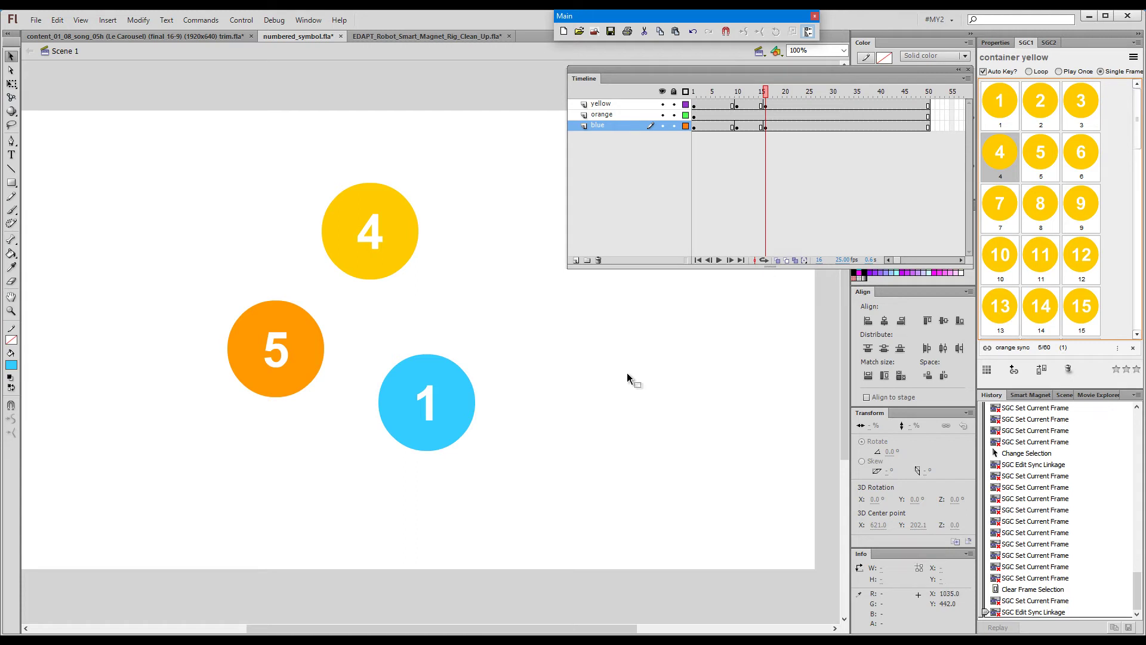
left_click(1052, 168)
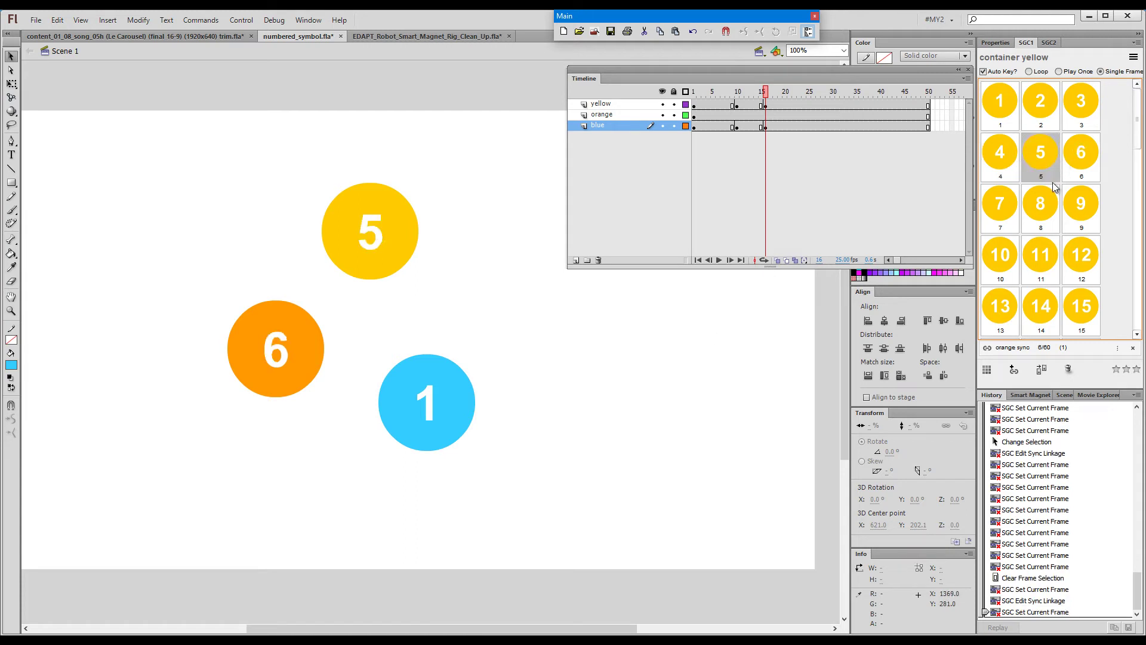
Step: At frame 16, switch the yellow circle through poses 12, 14, 2, 1, 13 and 15, ending on pose 9
left_click(1080, 258)
left_click(1037, 309)
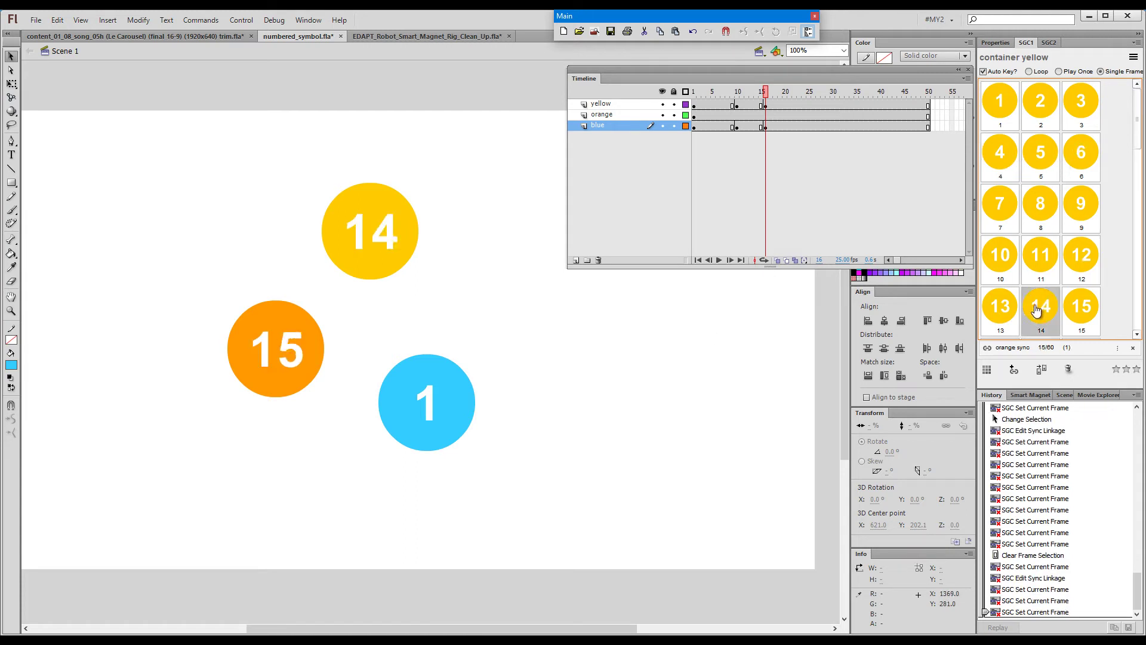
left_click(1042, 127)
left_click(994, 109)
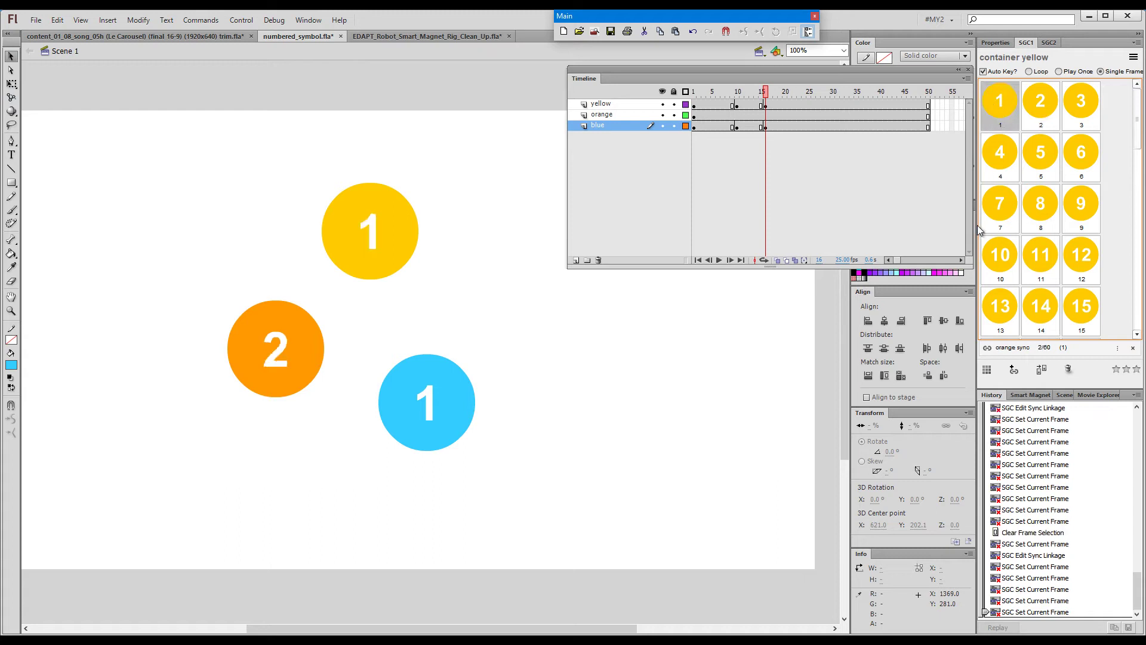
left_click(999, 308)
left_click(1078, 308)
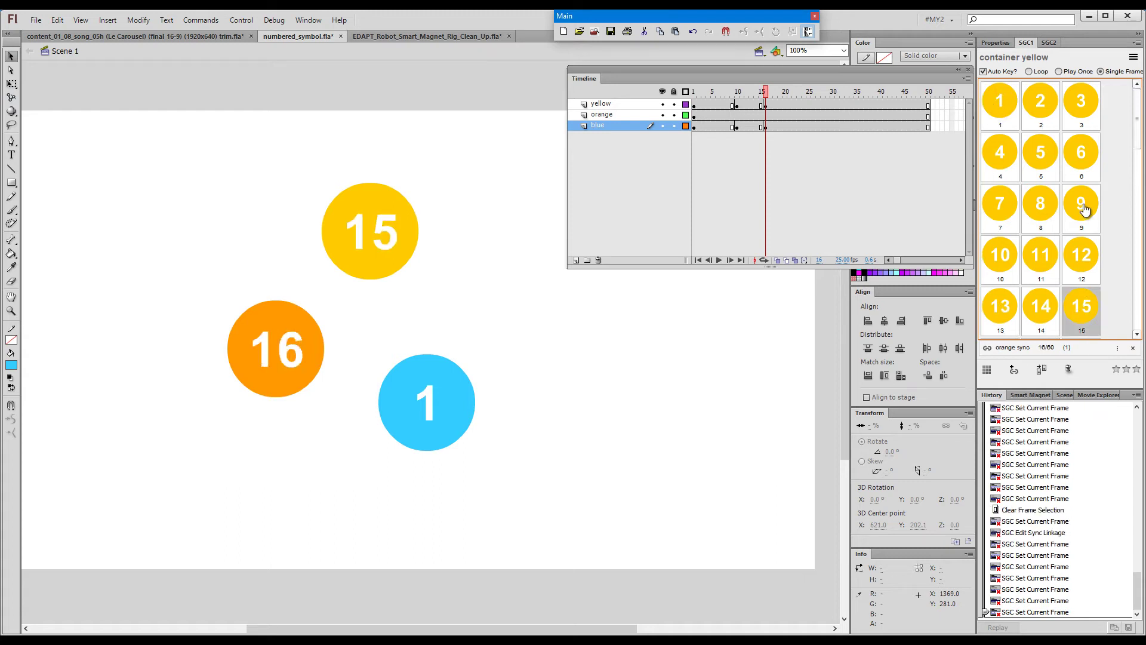
left_click(1083, 208)
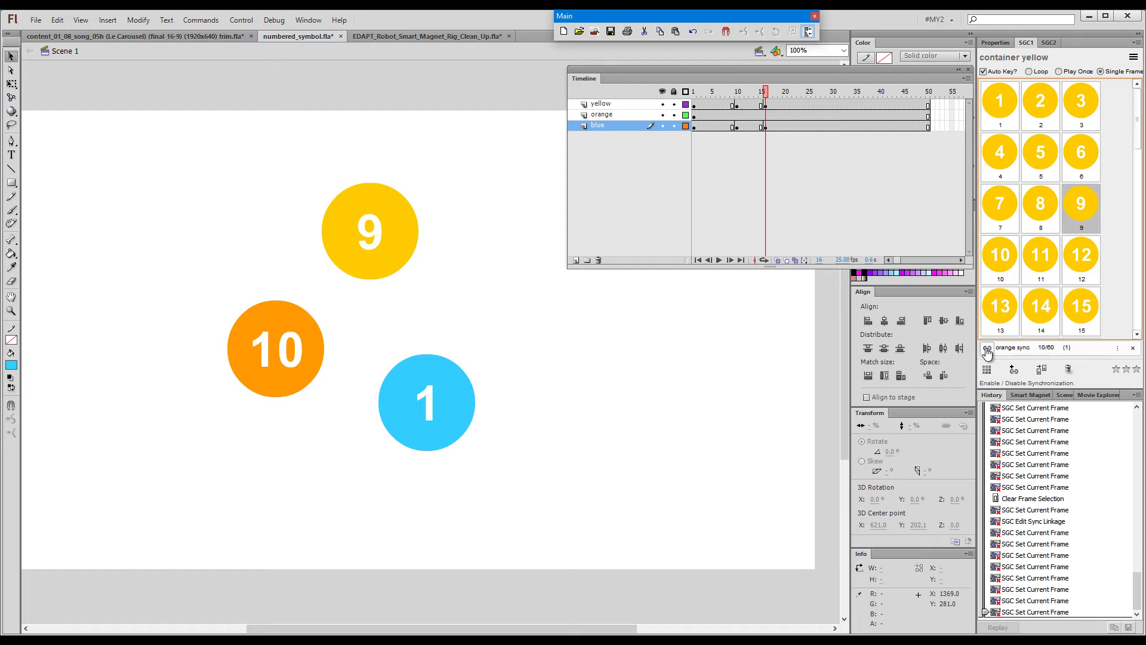
Step: Disable the orange sync and, at frame 24, switch only the yellow circle through poses 1, 4, 8, 11 and 13, ending on pose 6
left_click(987, 348)
left_click(803, 105)
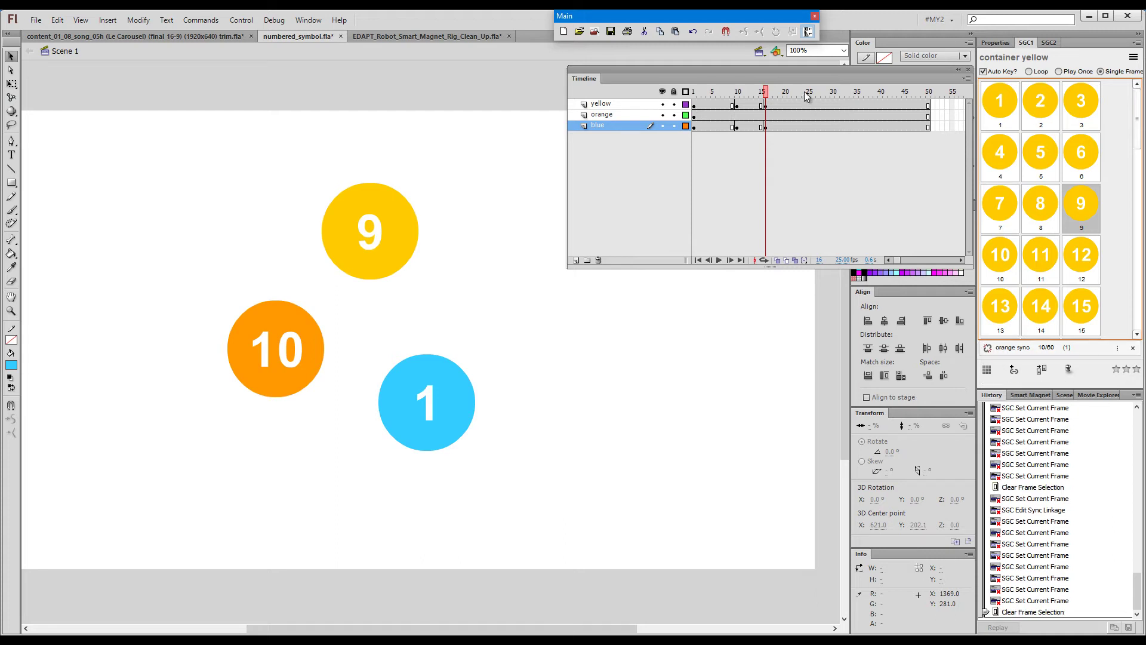
left_click(1000, 100)
left_click(1007, 170)
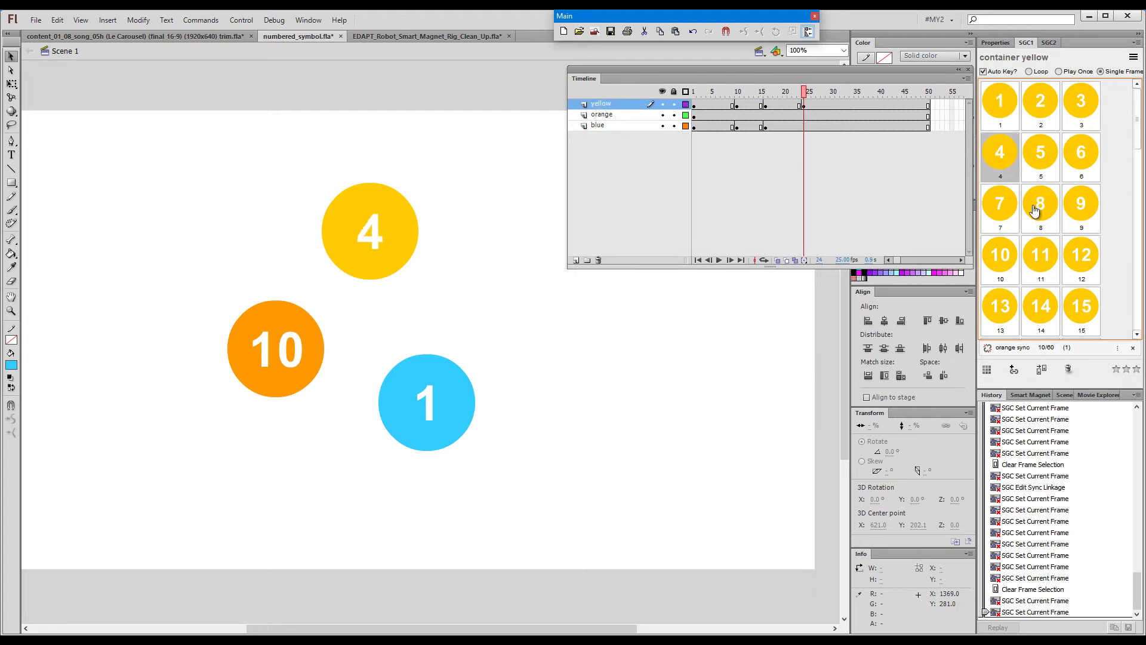
left_click(1040, 206)
left_click(1040, 255)
left_click(1000, 305)
left_click(1072, 171)
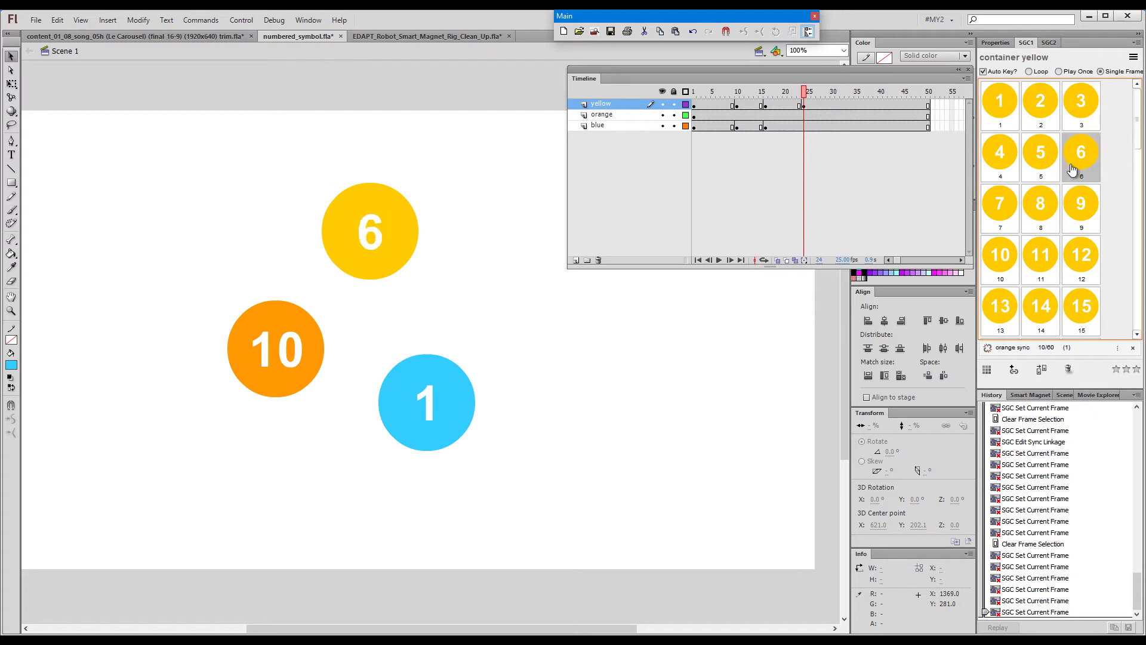
Step: Re-enable the orange sync and set the yellow circle to pose 7 at frame 30
left_click(834, 93)
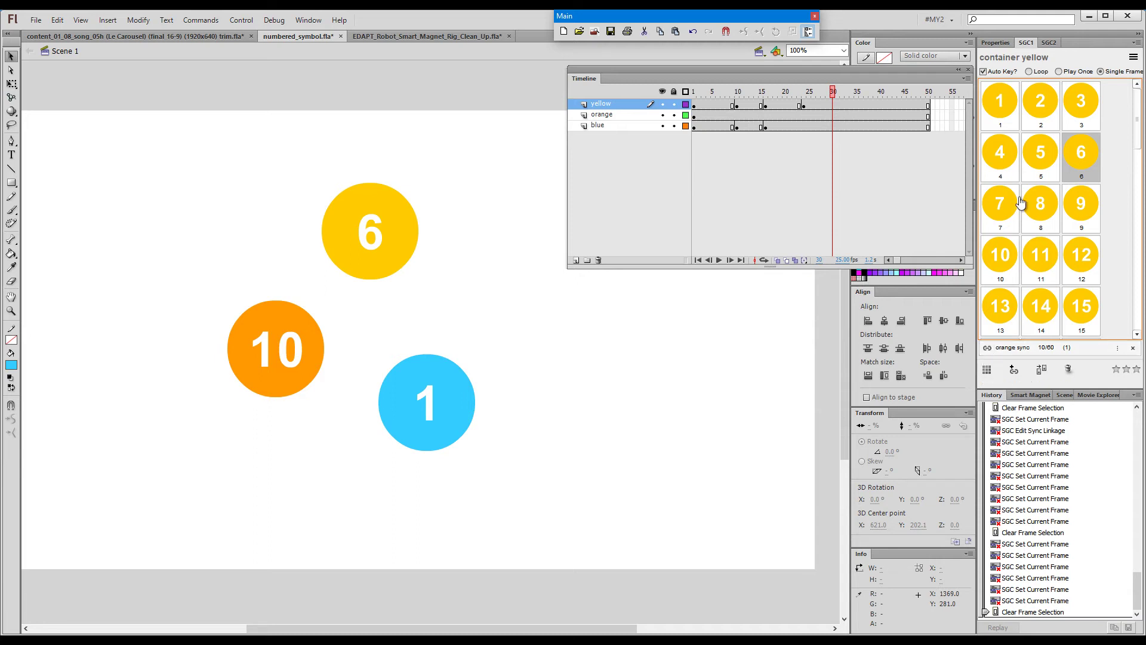
left_click(1005, 213)
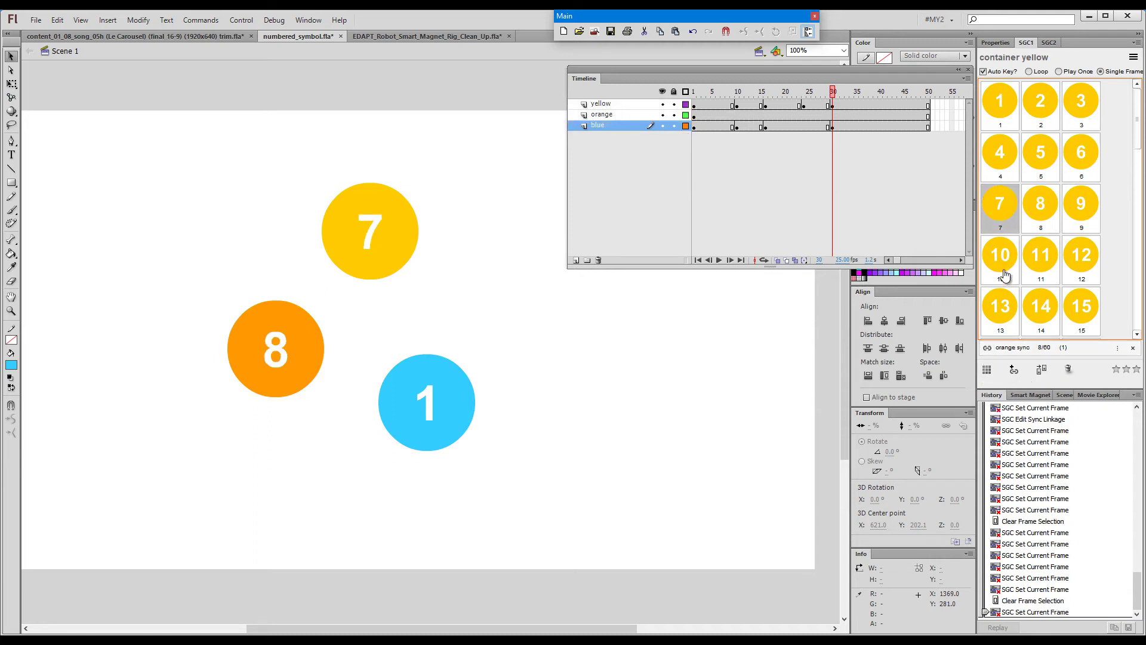
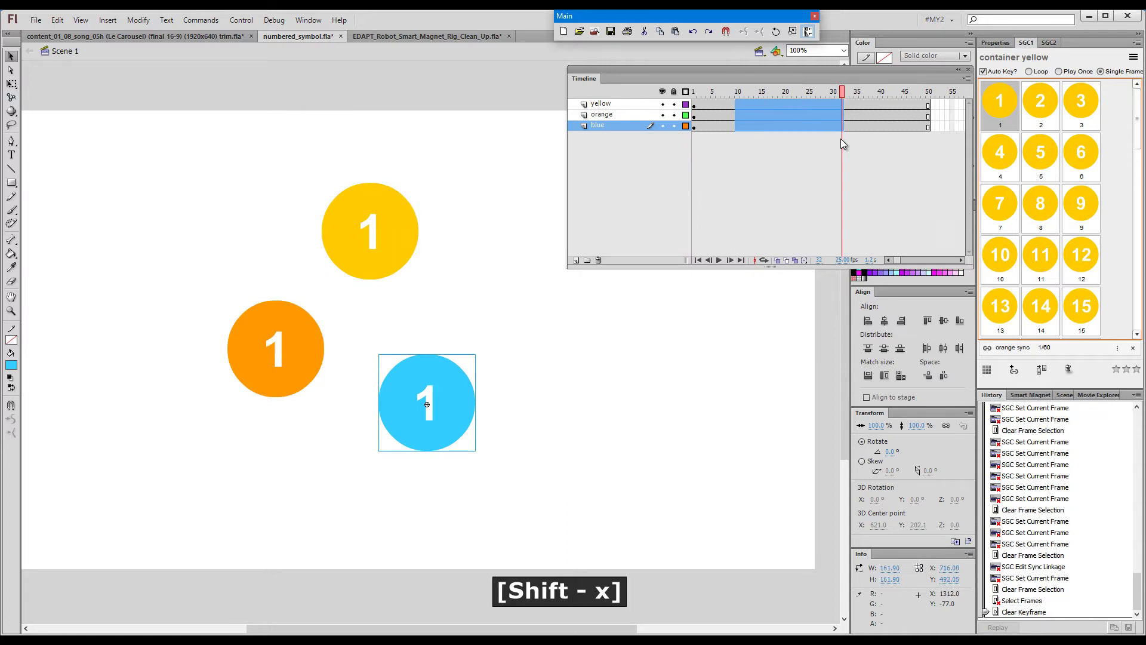
Step: Load the orange circle's thumbnails into SGC2, keeping the yellow thumbnail set in SGC1
left_click(1049, 43)
left_click(282, 367)
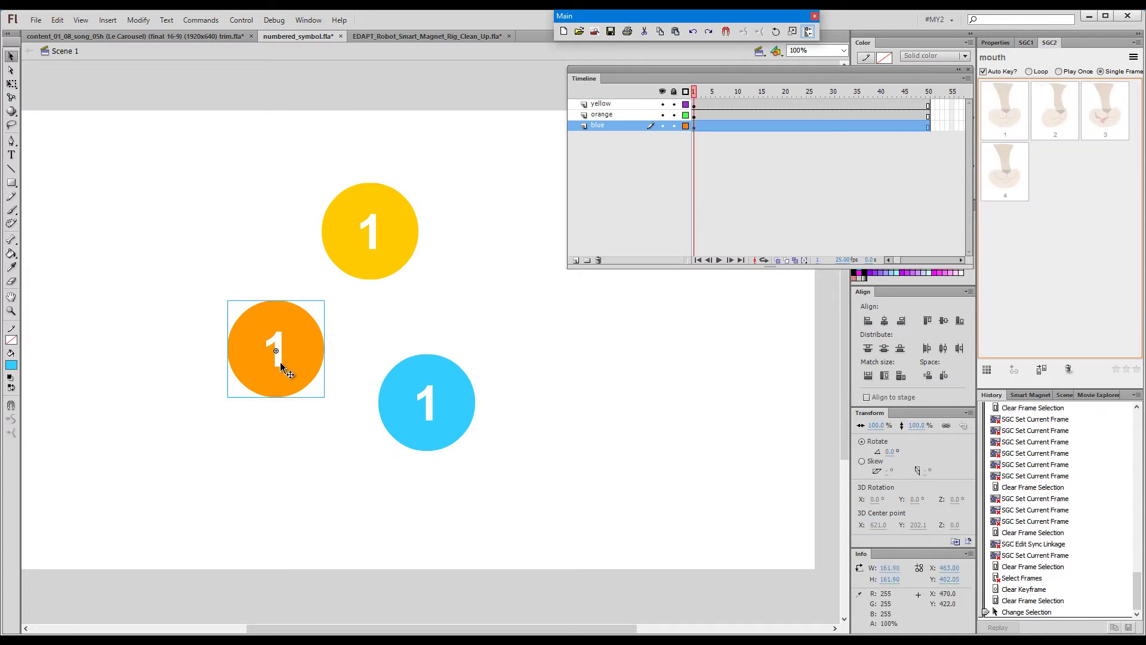
left_click(986, 369)
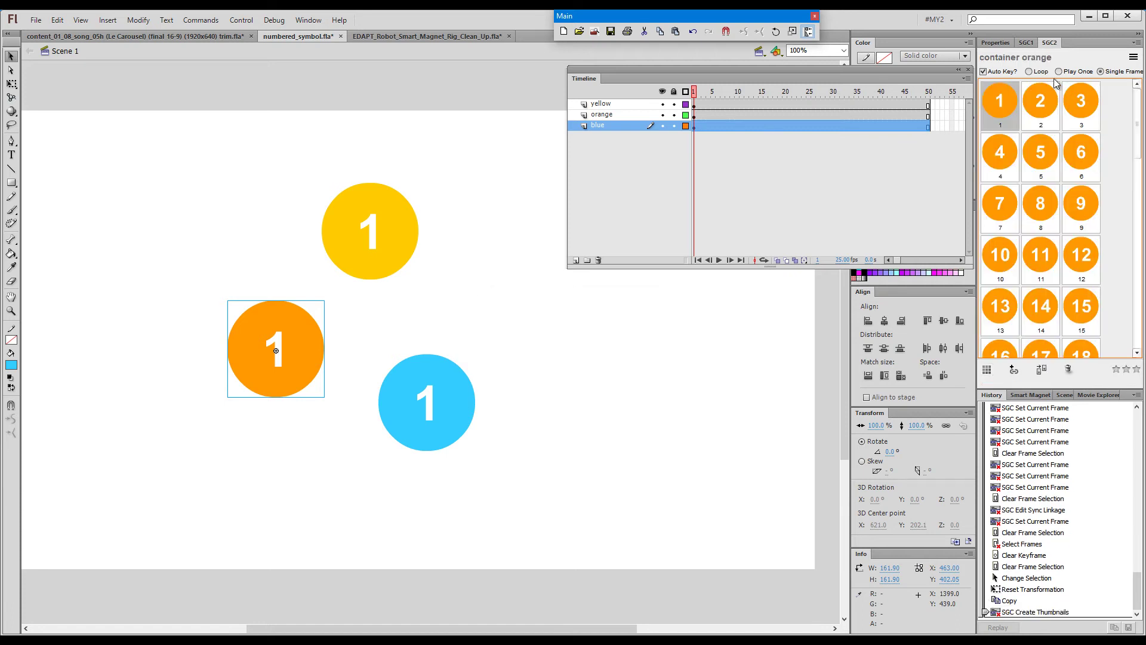
left_click(1026, 43)
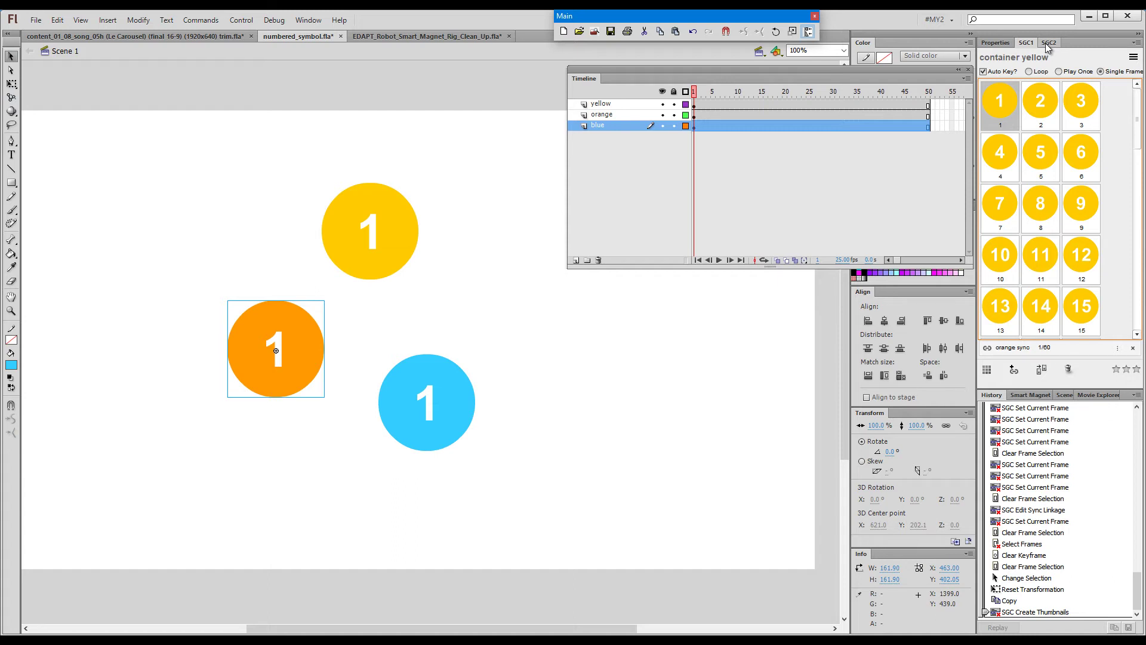
left_click(1044, 43)
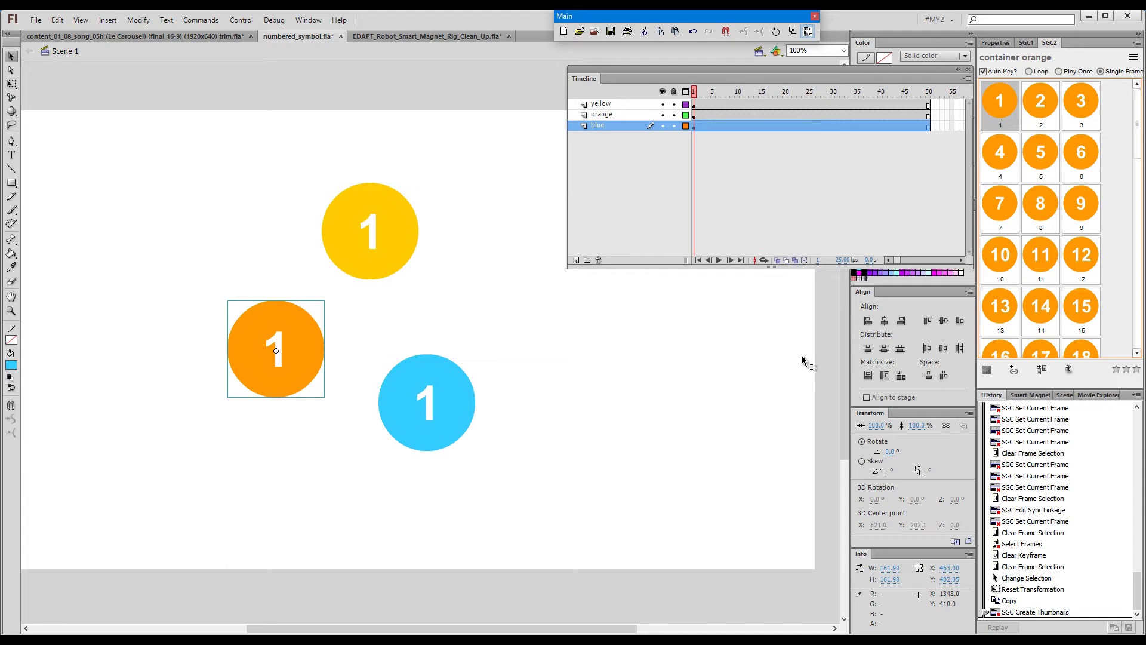
Step: Synchronize the blue circle with the orange thumbnail set, labelling the linkage blue sync, and save it
left_click(447, 416)
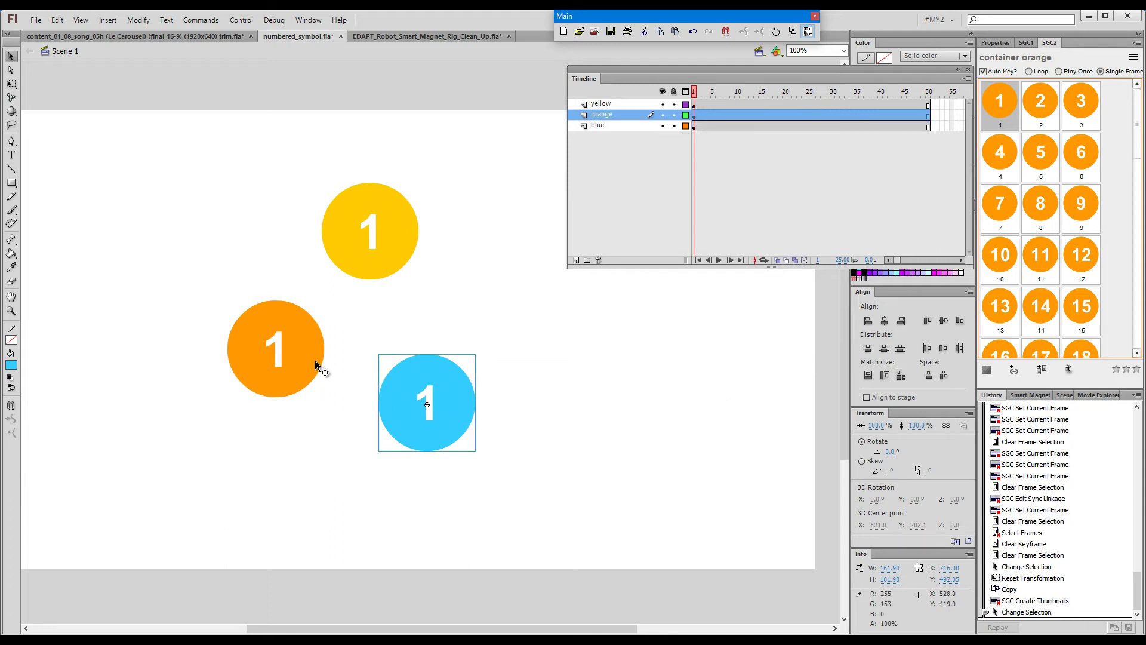
left_click(1014, 370)
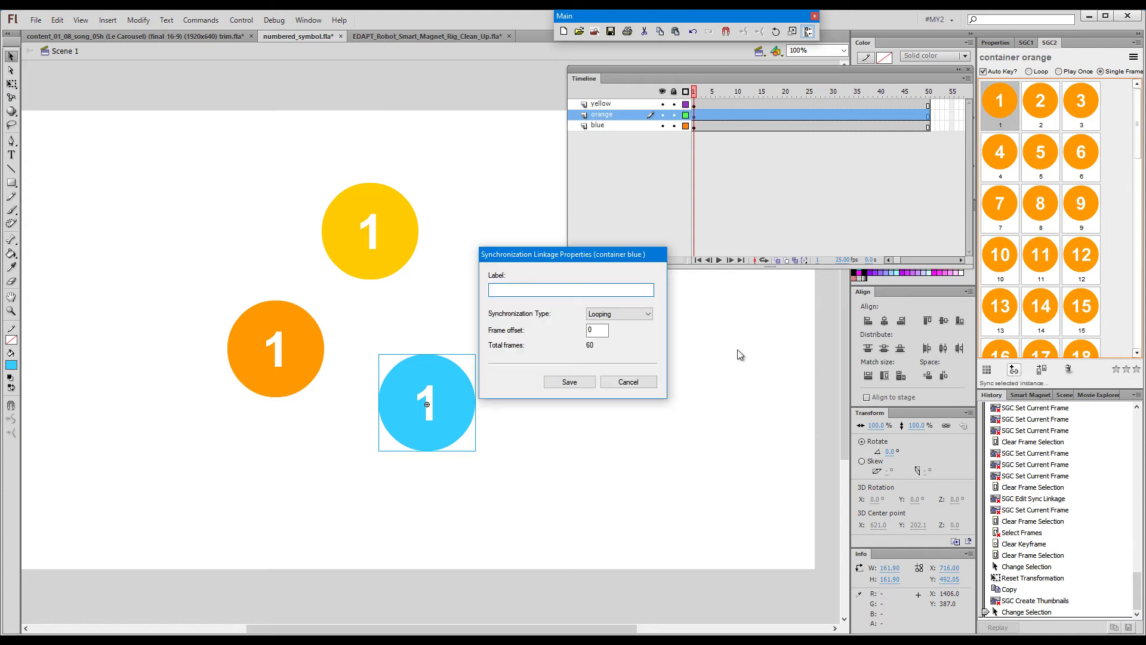
type("blue sync")
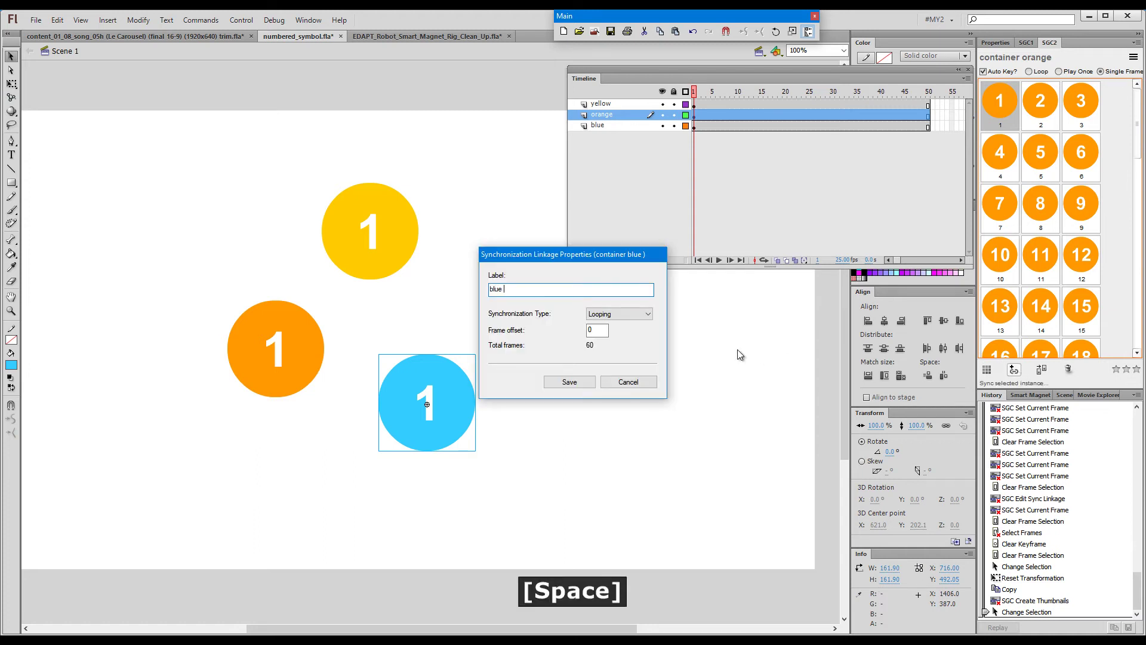
left_click(568, 381)
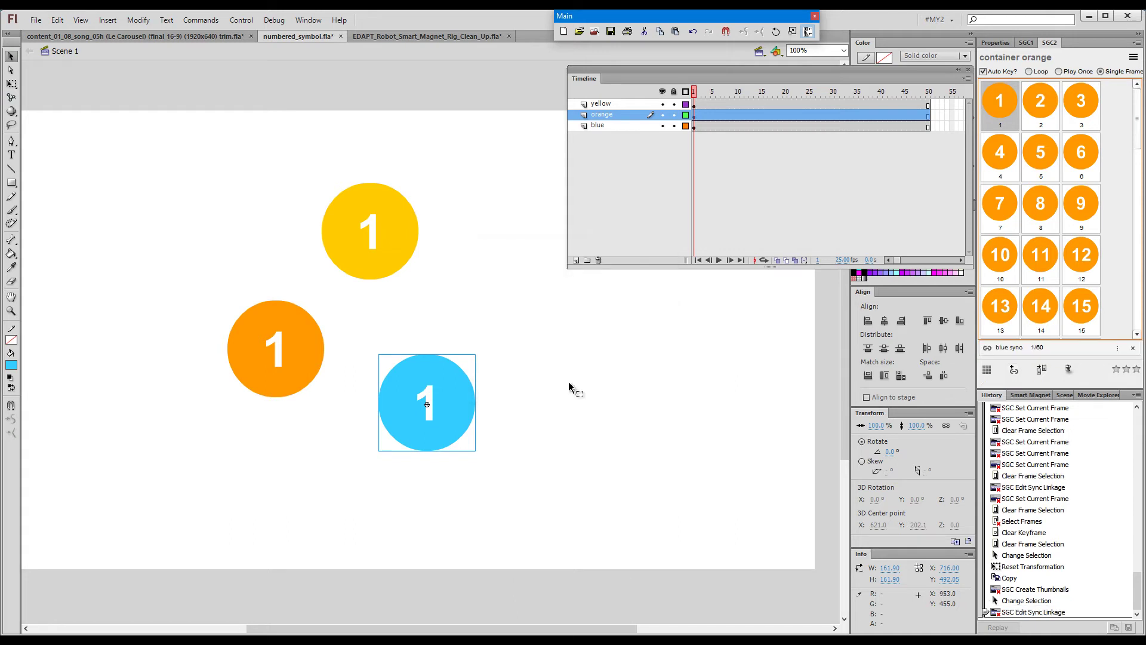
Step: Switch the synchronized orange and blue circles through several poses, including 8 and 14, ending on pose 5
left_click(1041, 160)
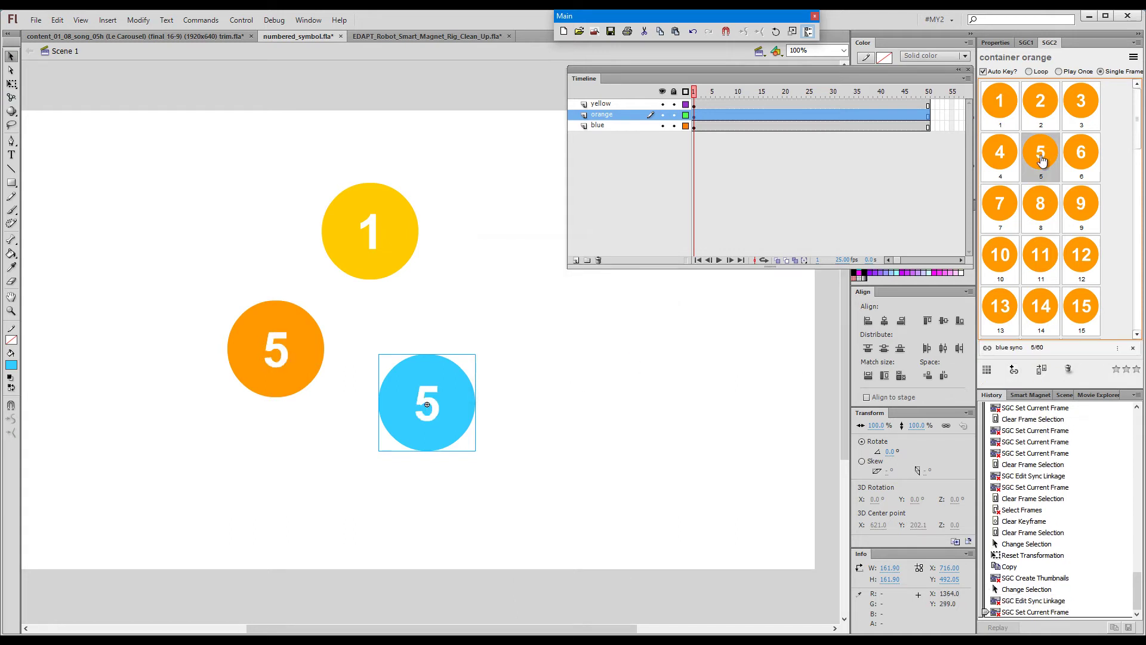
left_click(1040, 216)
left_click(1064, 255)
left_click(1038, 304)
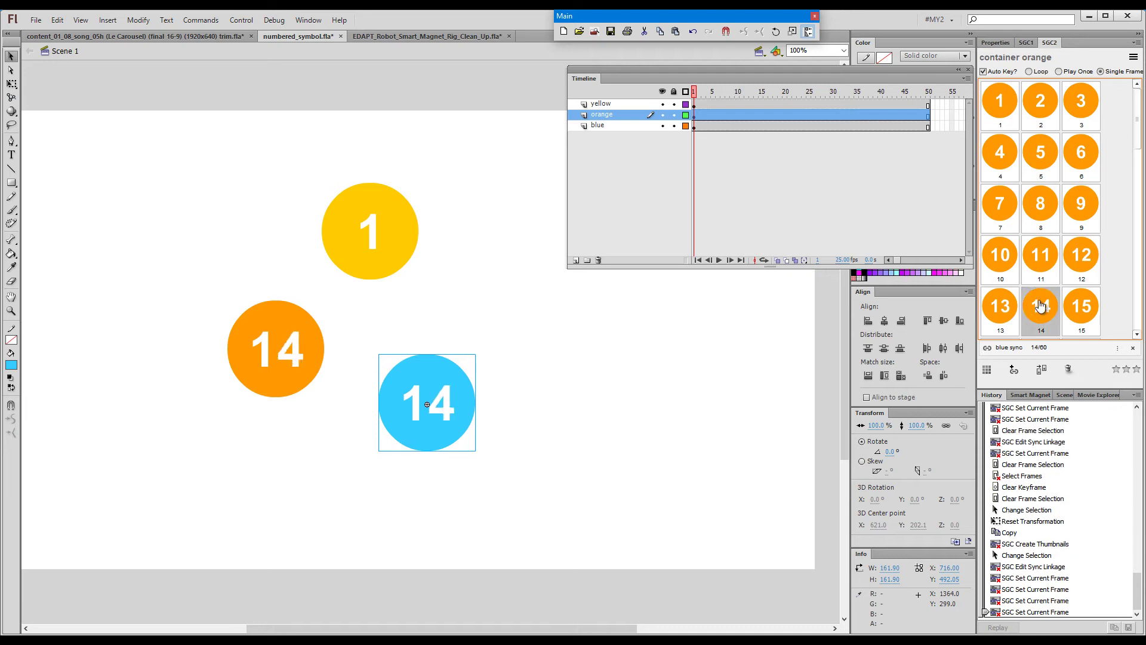
left_click(1050, 165)
Step: Use the yellow thumbnail set to switch the yellow and orange circles through poses 6 and 12, ending on pose 14
left_click(1025, 42)
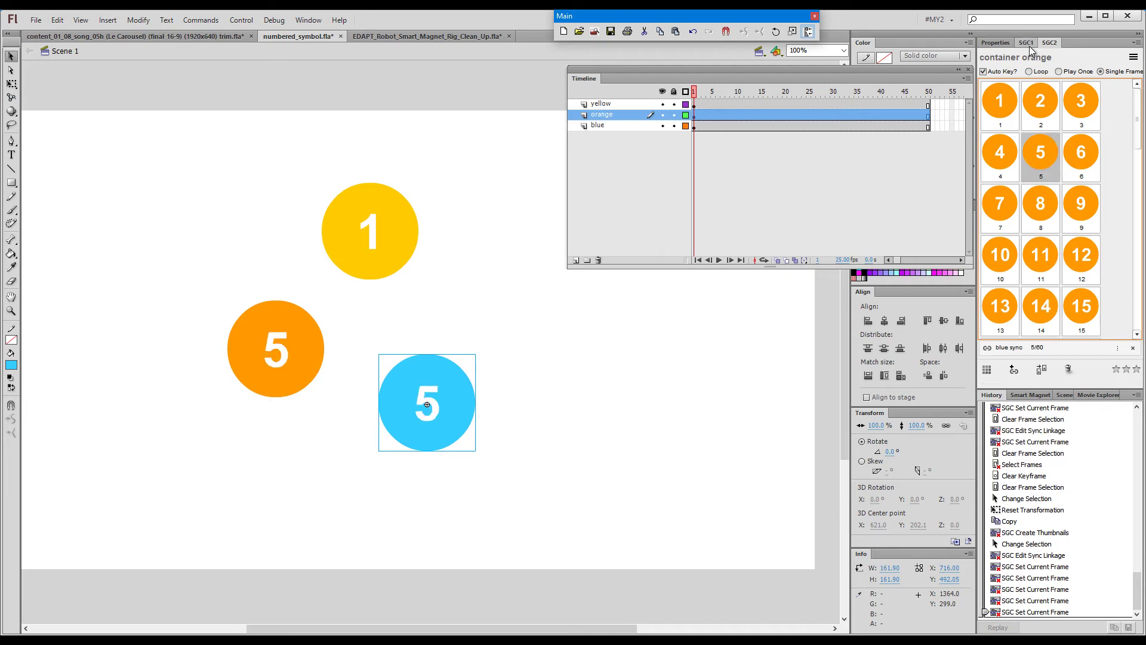
left_click(1076, 145)
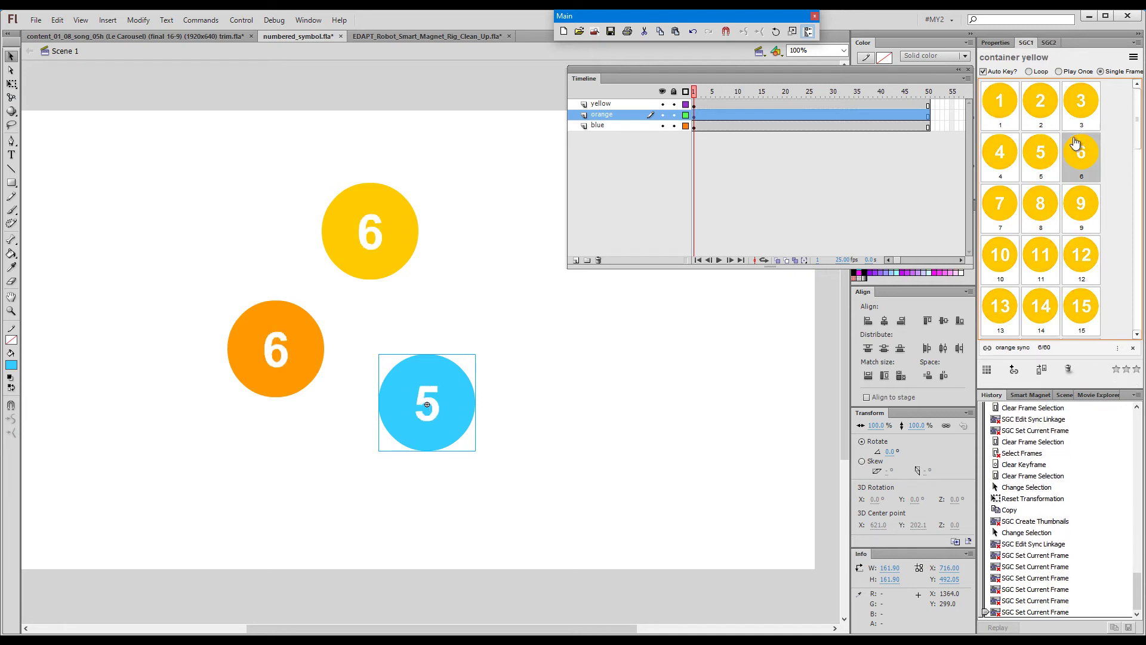
left_click(1080, 259)
left_click(1041, 309)
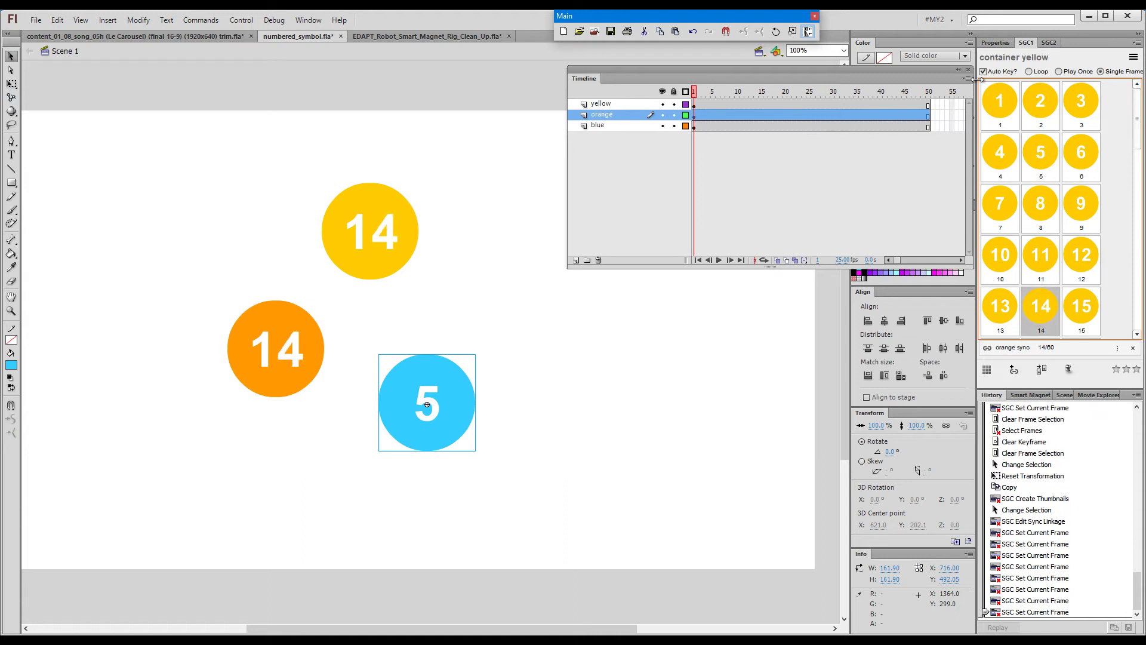
Step: Use the orange thumbnail set to switch the orange and blue circles to pose 12 and finally pose 14
left_click(1049, 43)
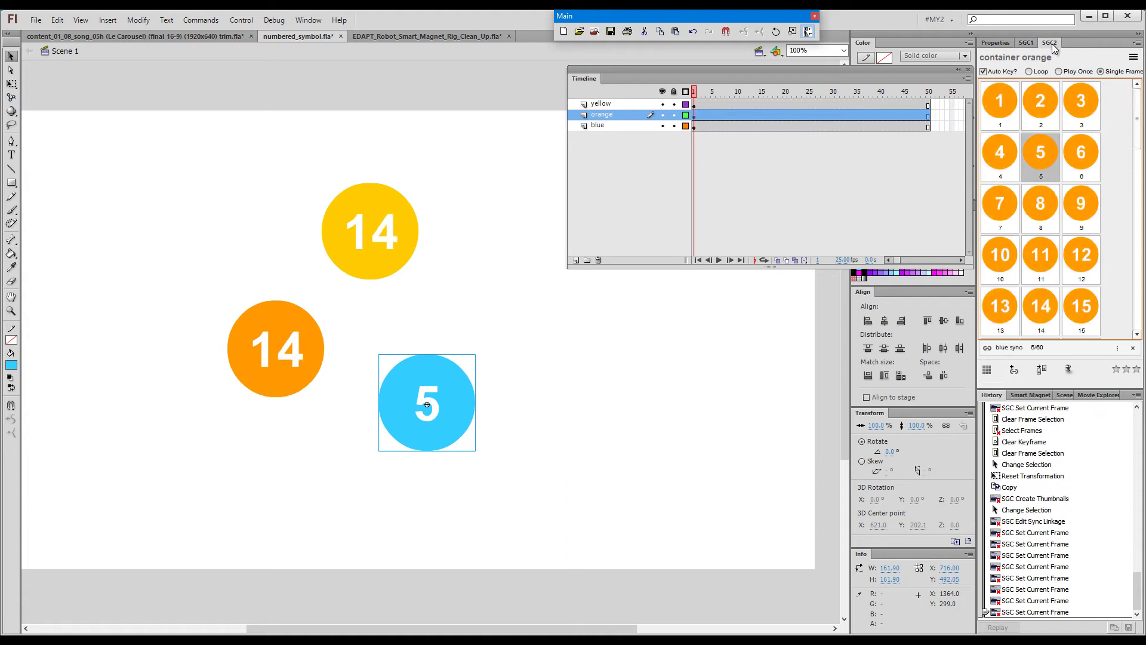
left_click(1073, 260)
left_click(1029, 321)
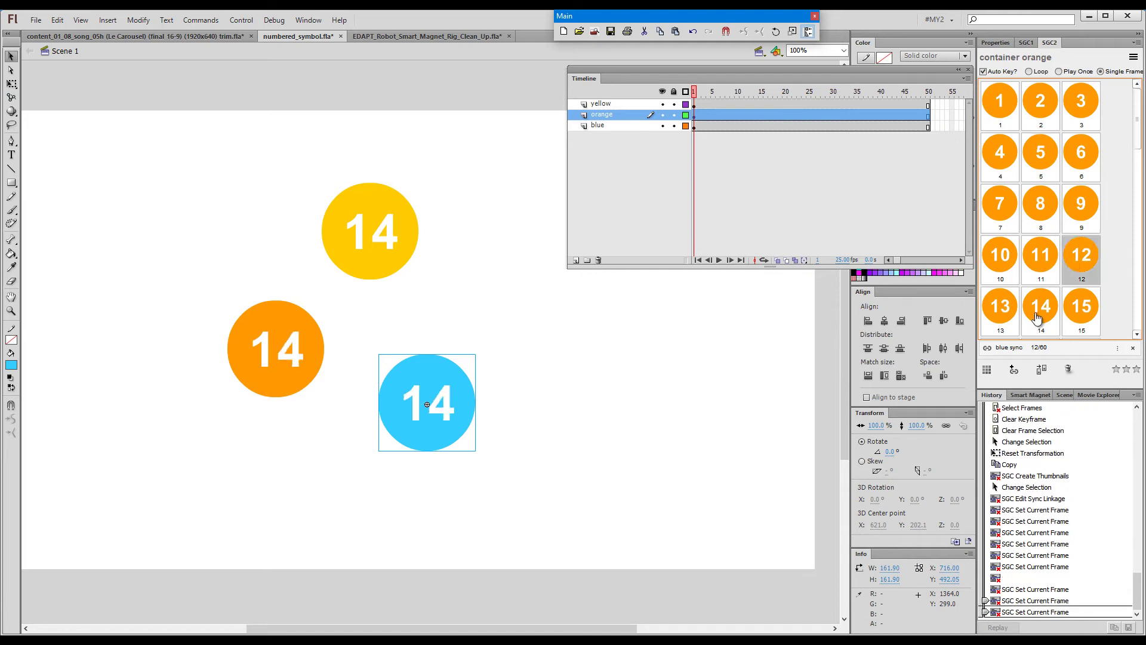
Step: Replace the yellow thumbnail set in SGC1 with the blue circle's thumbnails
left_click(1024, 43)
left_click(483, 399)
left_click(463, 410)
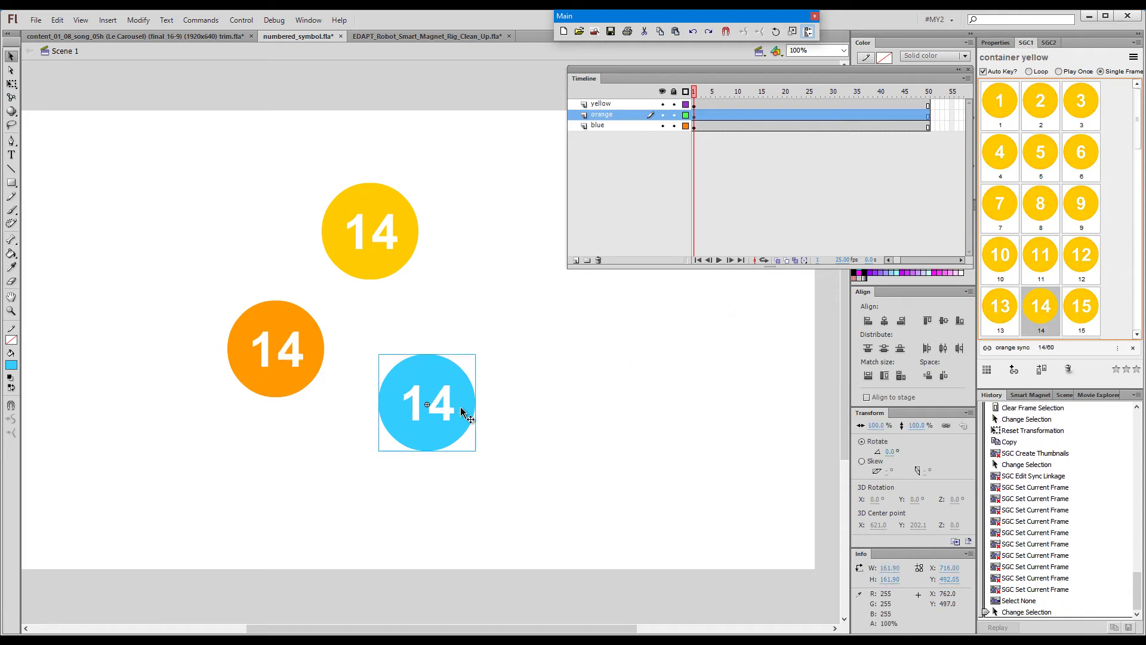
left_click(987, 370)
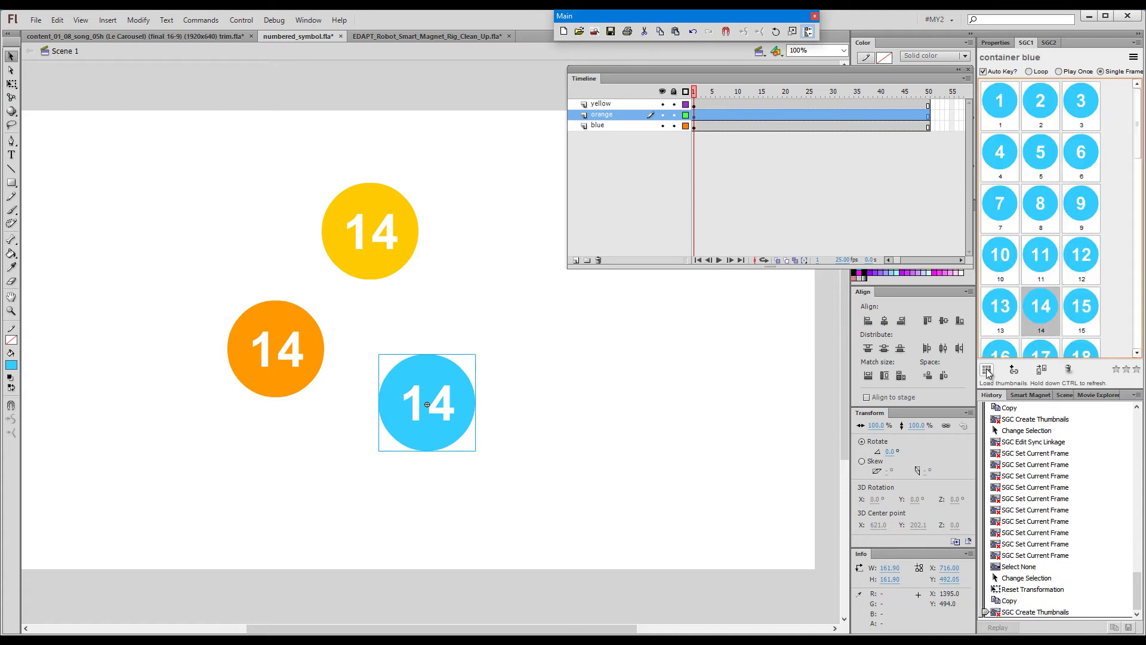
Step: Synchronize the yellow circle with the blue thumbnail set, labelling the linkage yellow sync, and save it
left_click(471, 269)
left_click(393, 245)
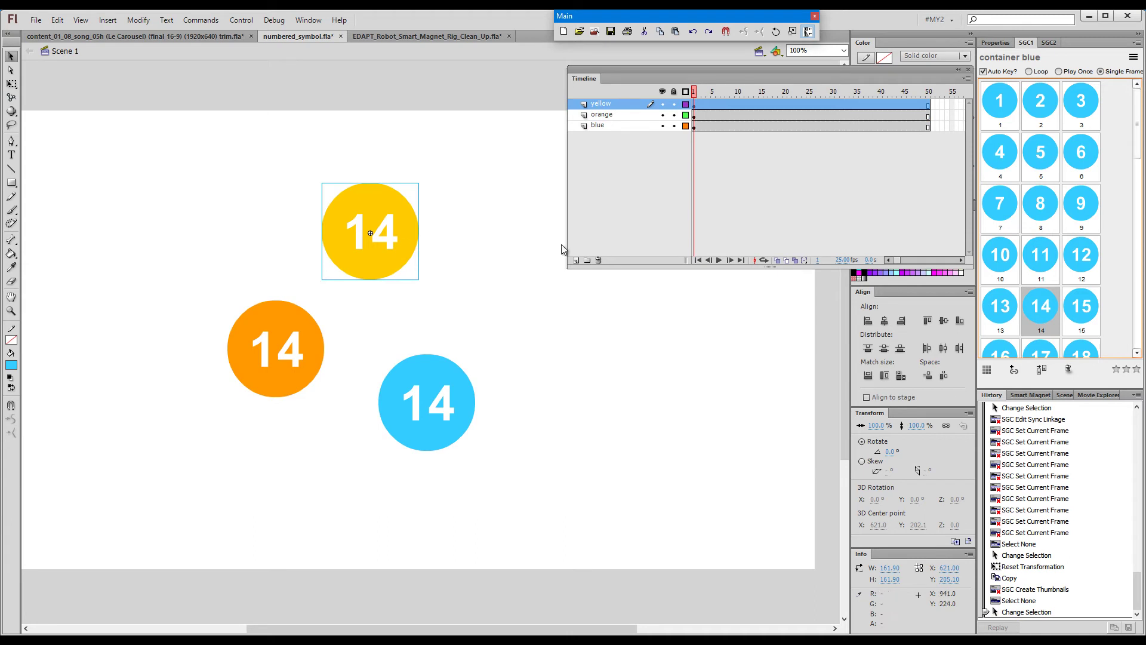
left_click(1014, 370)
type("yellow sync")
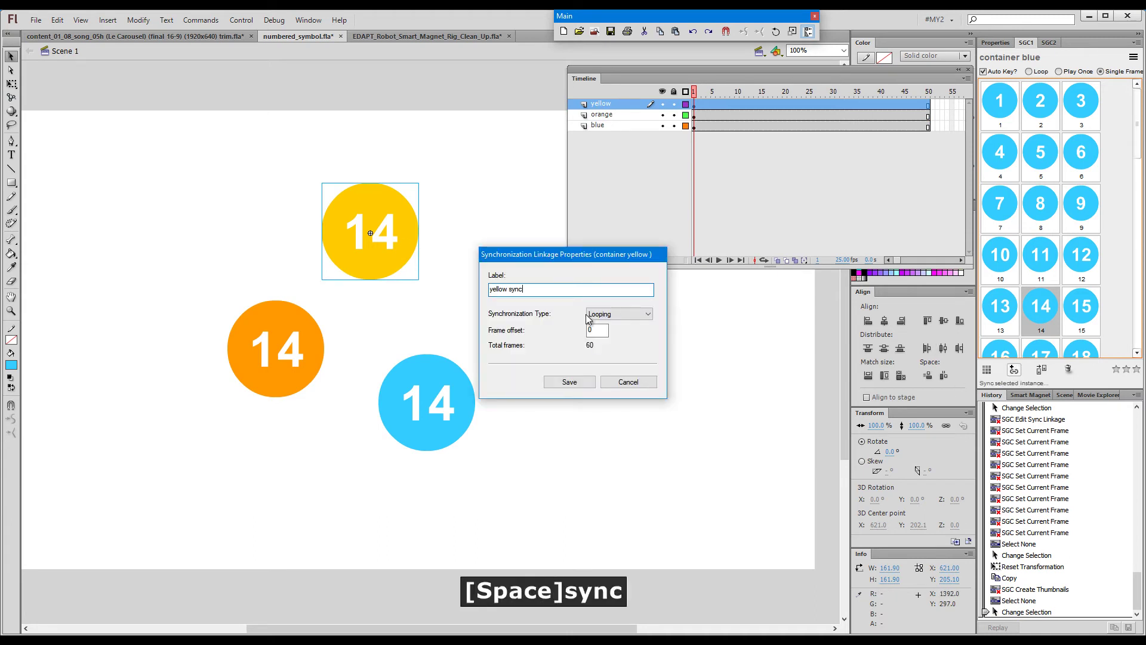
left_click(571, 383)
Step: Synchronize the orange circle with the blue thumbnail set, labelling the linkage orange sync, and save it
left_click(275, 346)
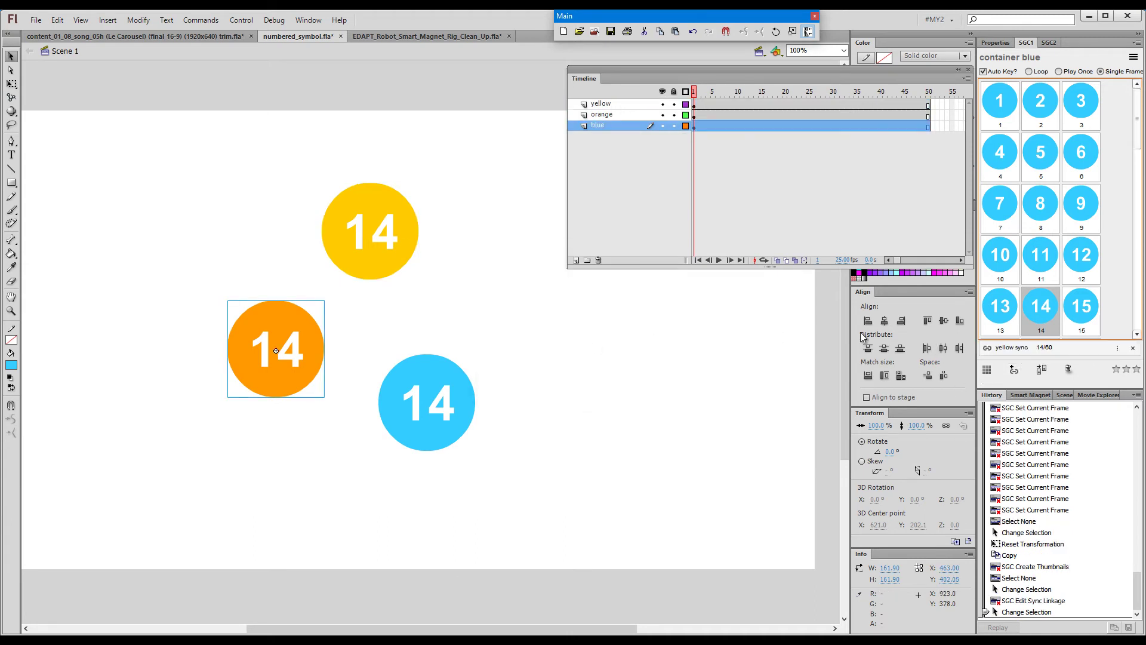
left_click(1017, 368)
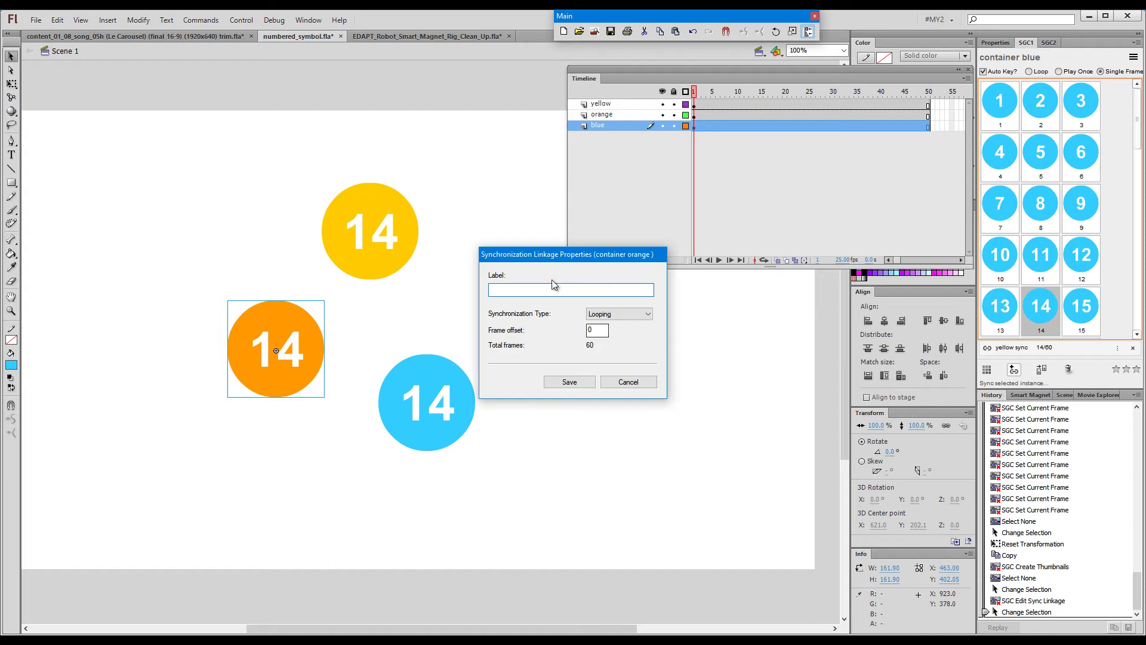
type("orange sync")
left_click(568, 384)
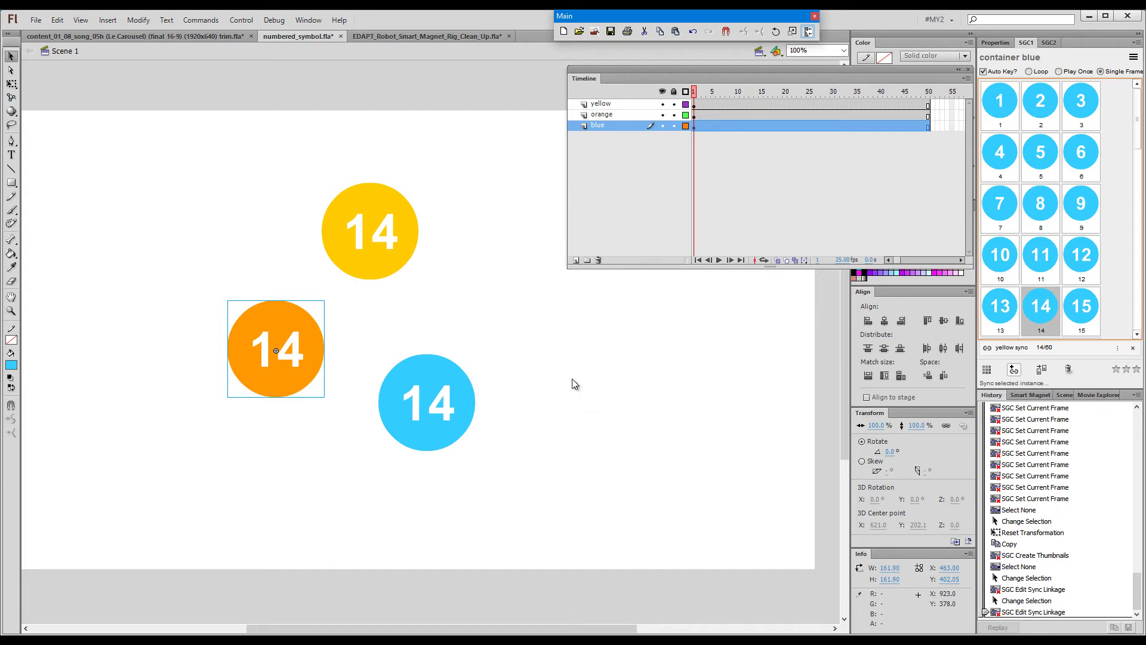
Step: Switch all three synchronized circles through poses 3 and 14, ending on pose 12
left_click(1081, 100)
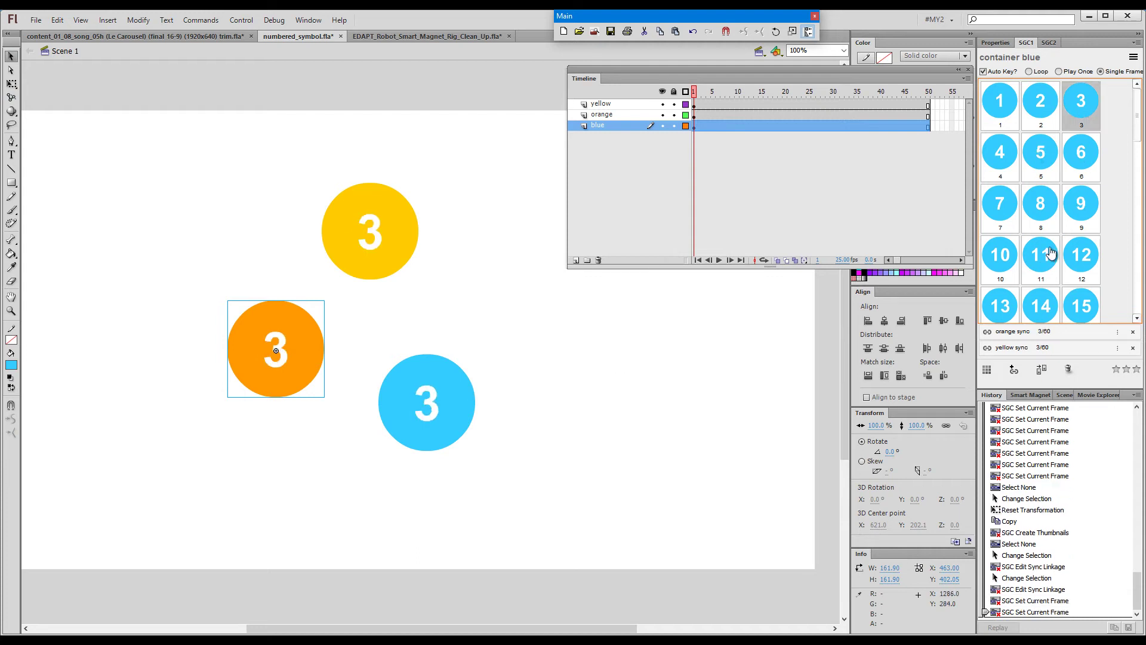
left_click(1041, 304)
left_click(1080, 256)
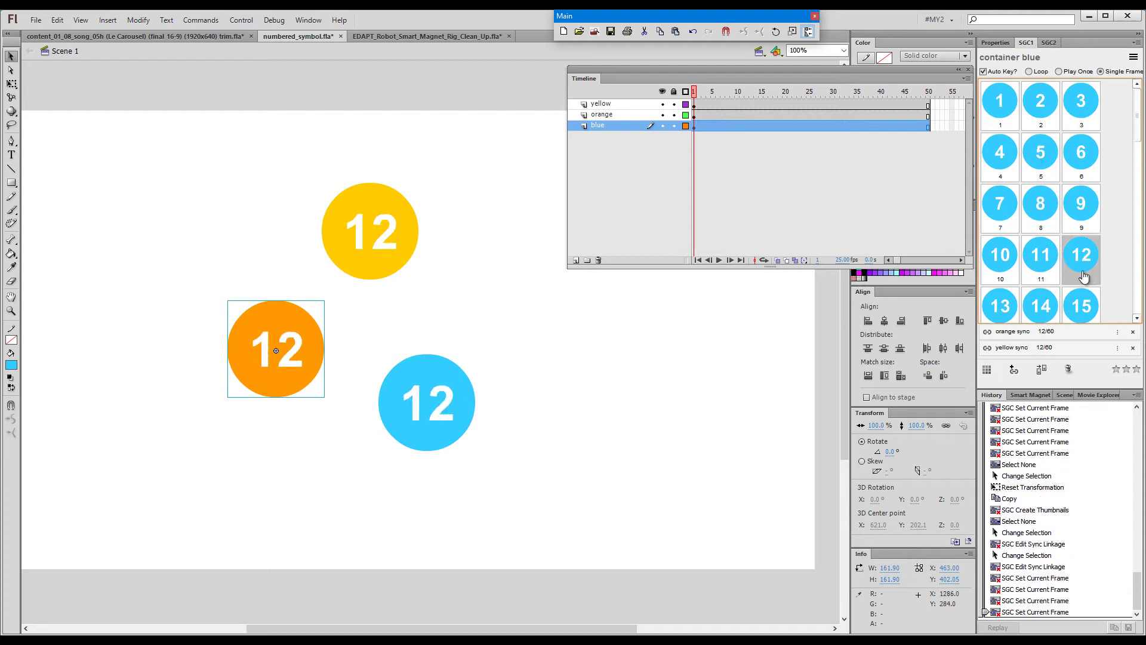
Step: Review the synchronization types in the orange sync linkage's properties and close them without saving
left_click(1118, 333)
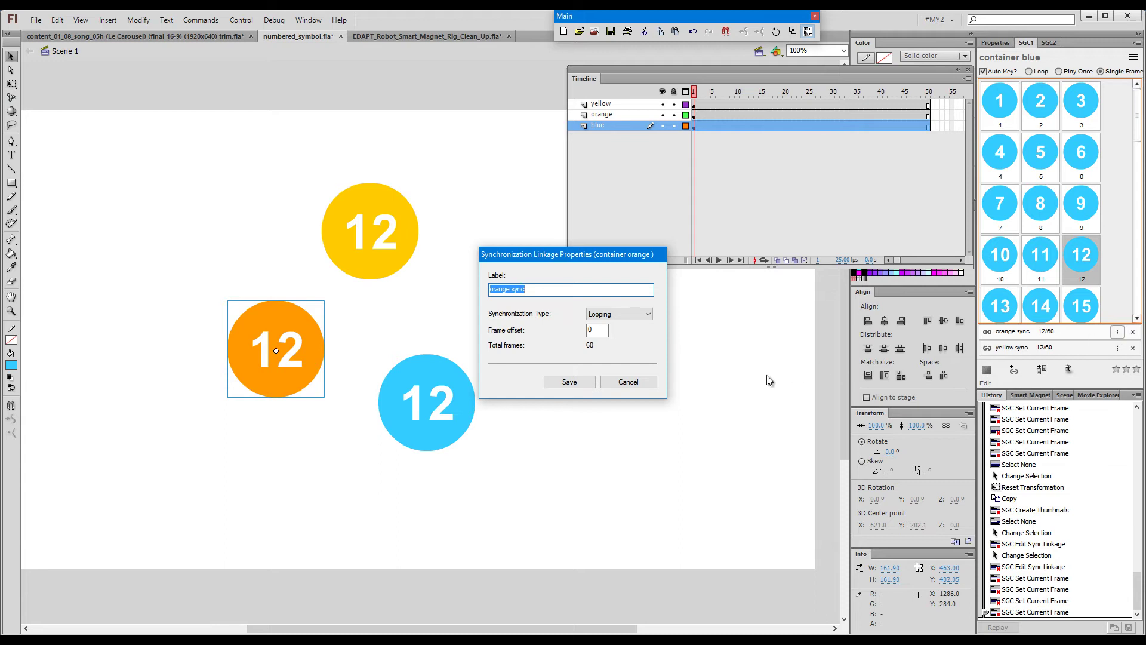
left_click(650, 314)
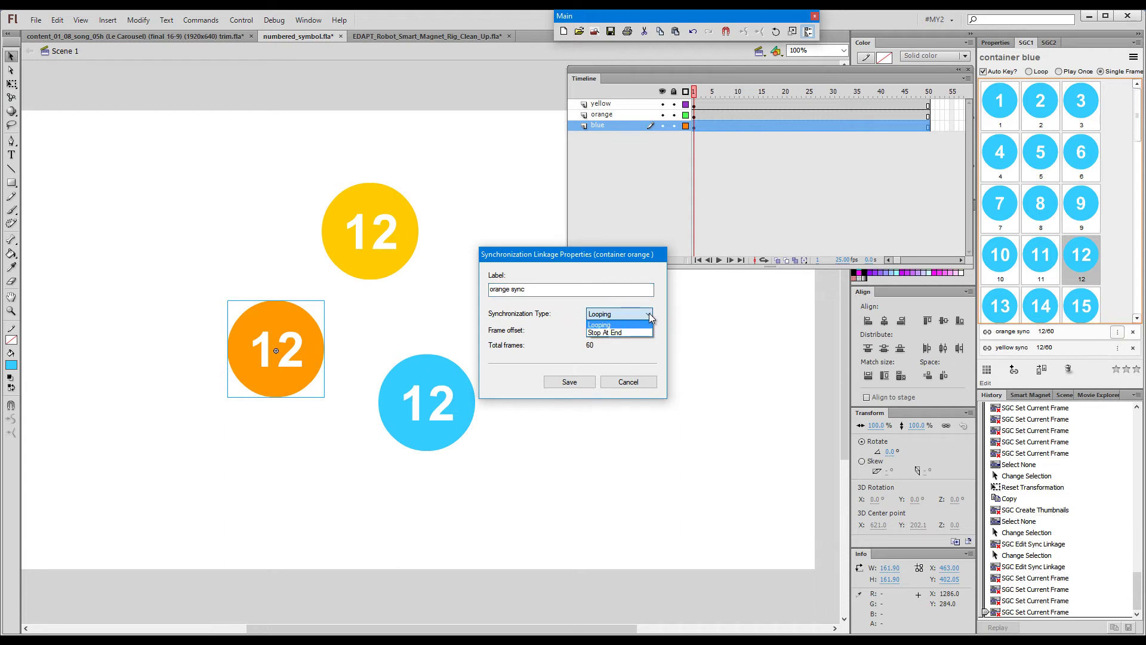
left_click(651, 312)
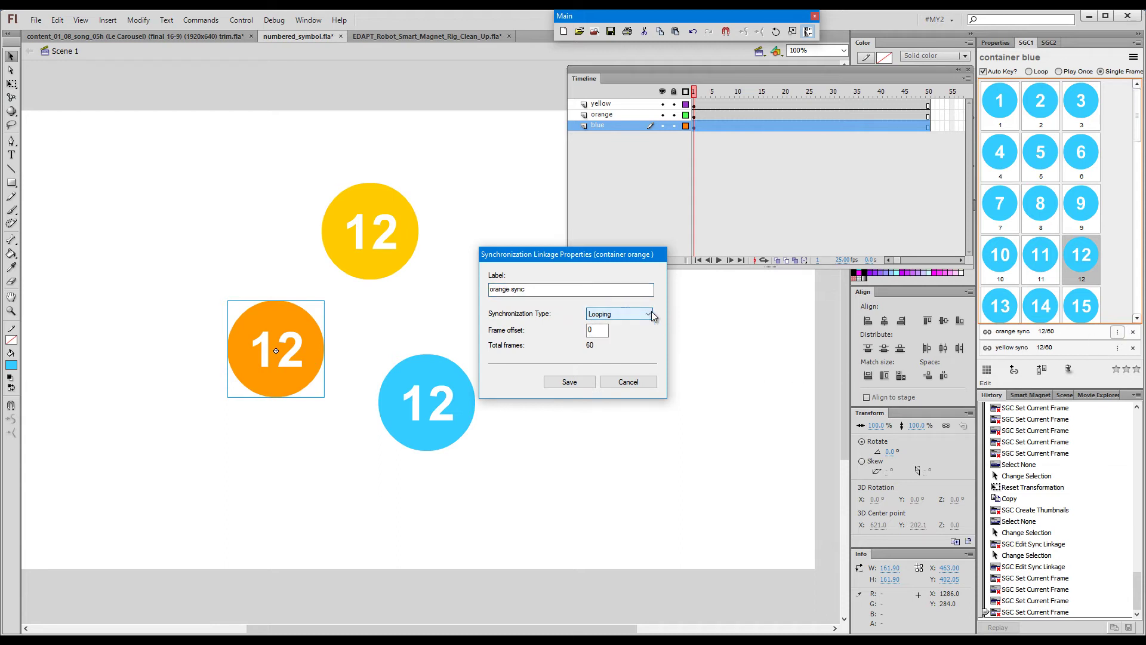
left_click(628, 382)
Step: Switch all three synchronized circles to pose 14 and on to pose 4 from the blue thumbnail set
left_click(1041, 307)
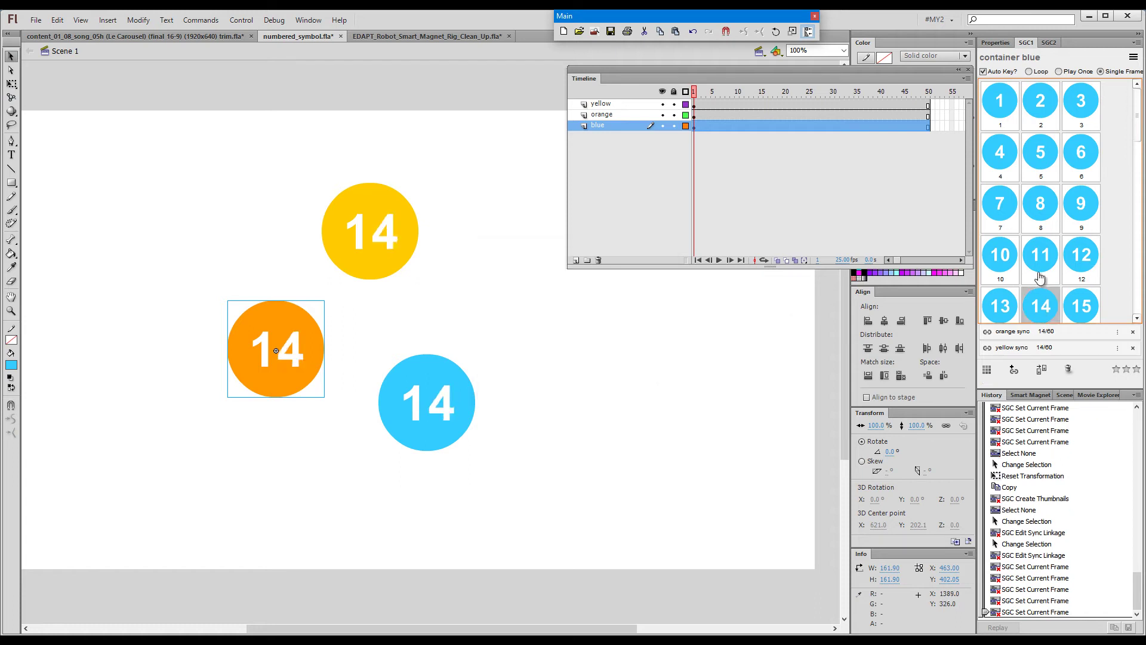
left_click(1016, 172)
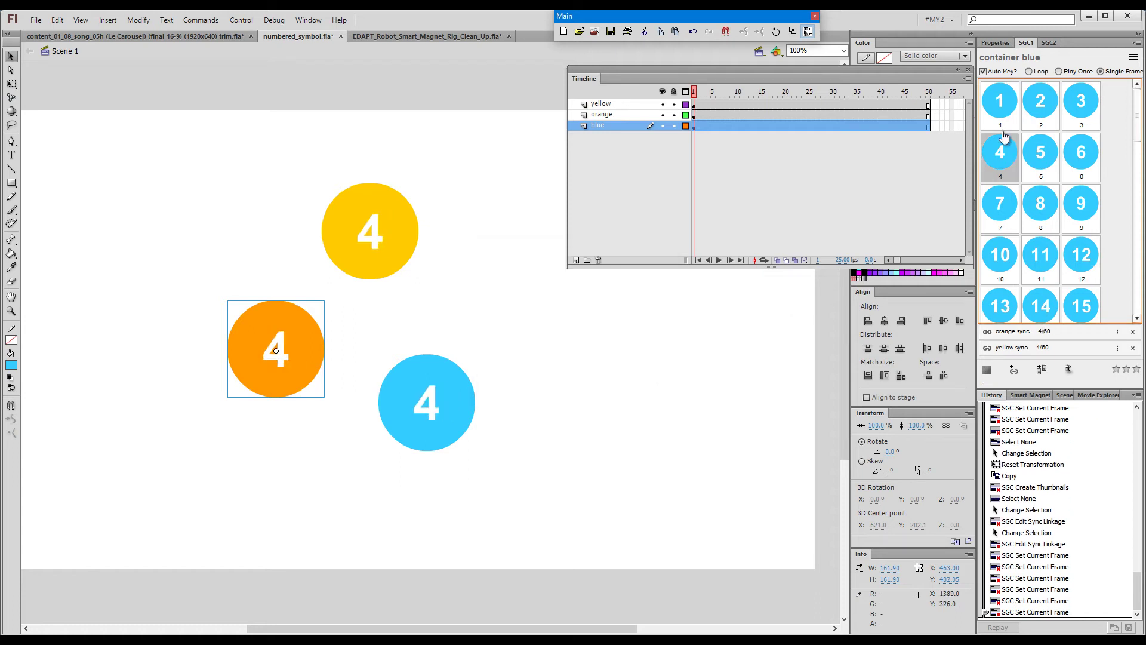
Step: Switch the orange circle and its synced blue circle through poses 7 and 8 in SGC2, ending on pose 3
left_click(1049, 43)
left_click(998, 200)
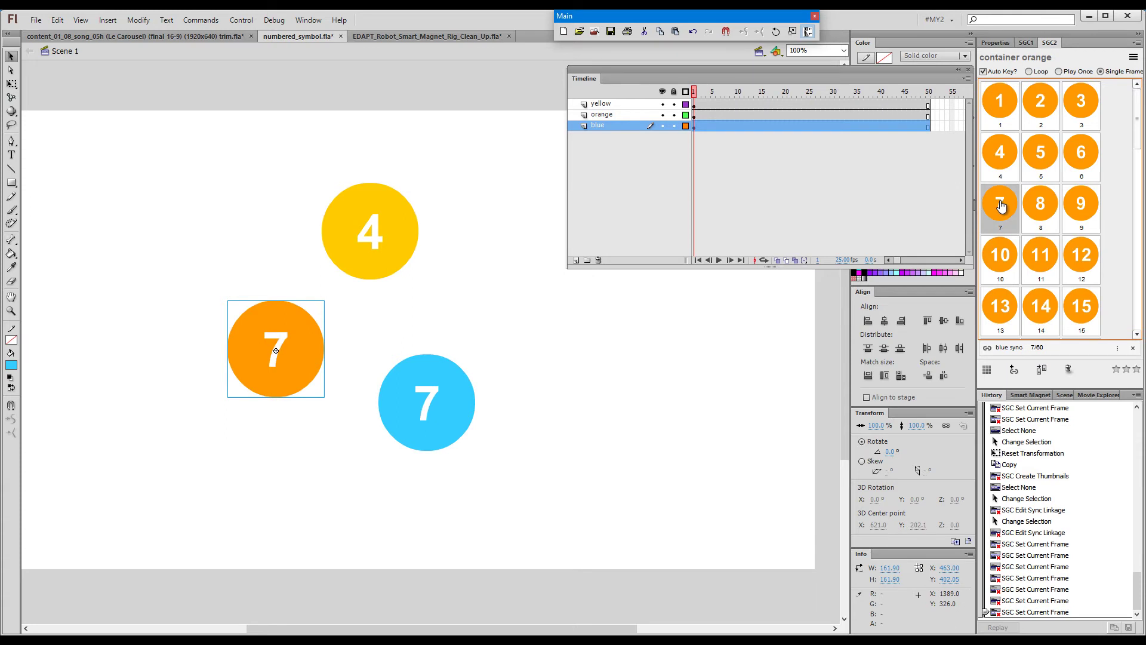
left_click(1049, 220)
left_click(1068, 109)
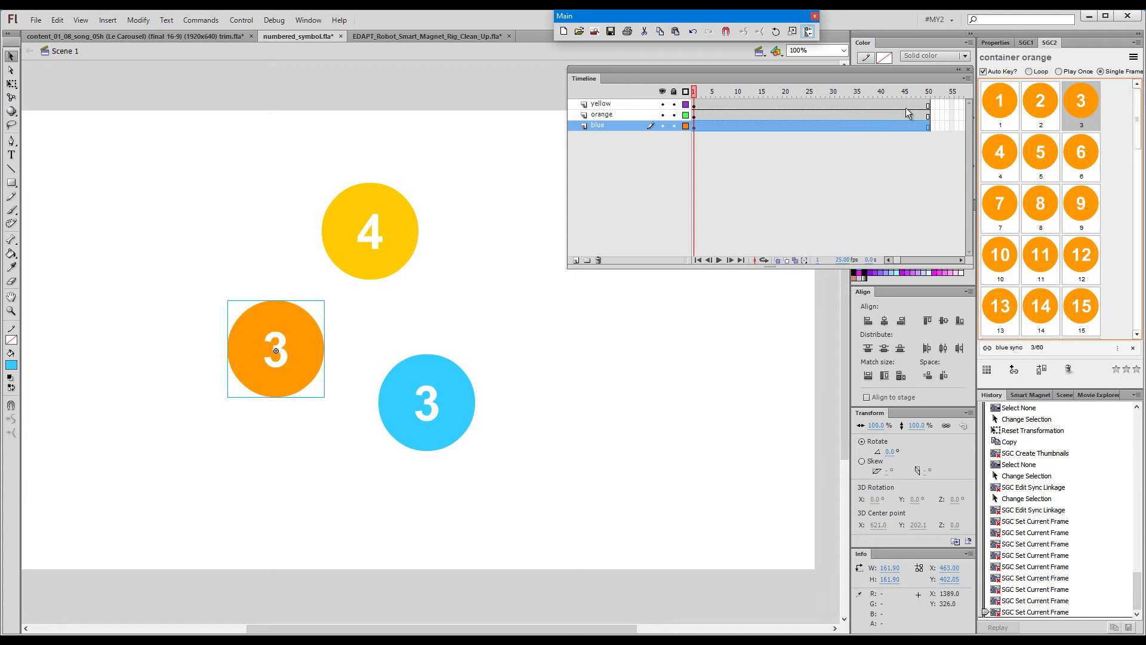
Step: Remove the orange sync linkage from the blue thumbnail set in SGC1
left_click(1026, 43)
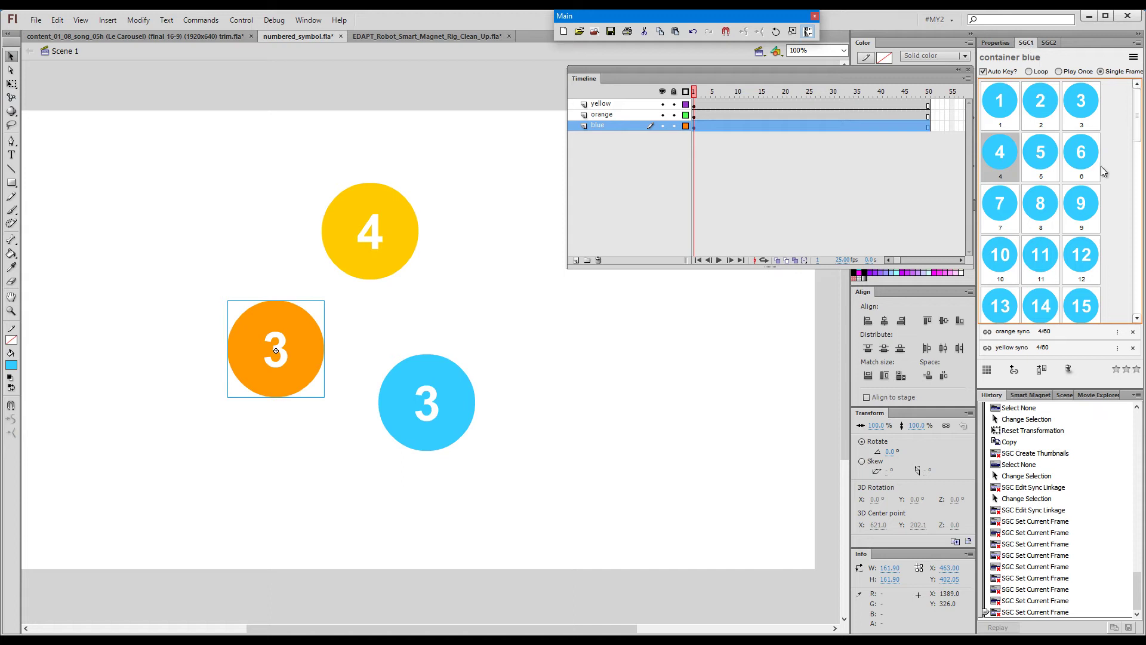
left_click(1133, 332)
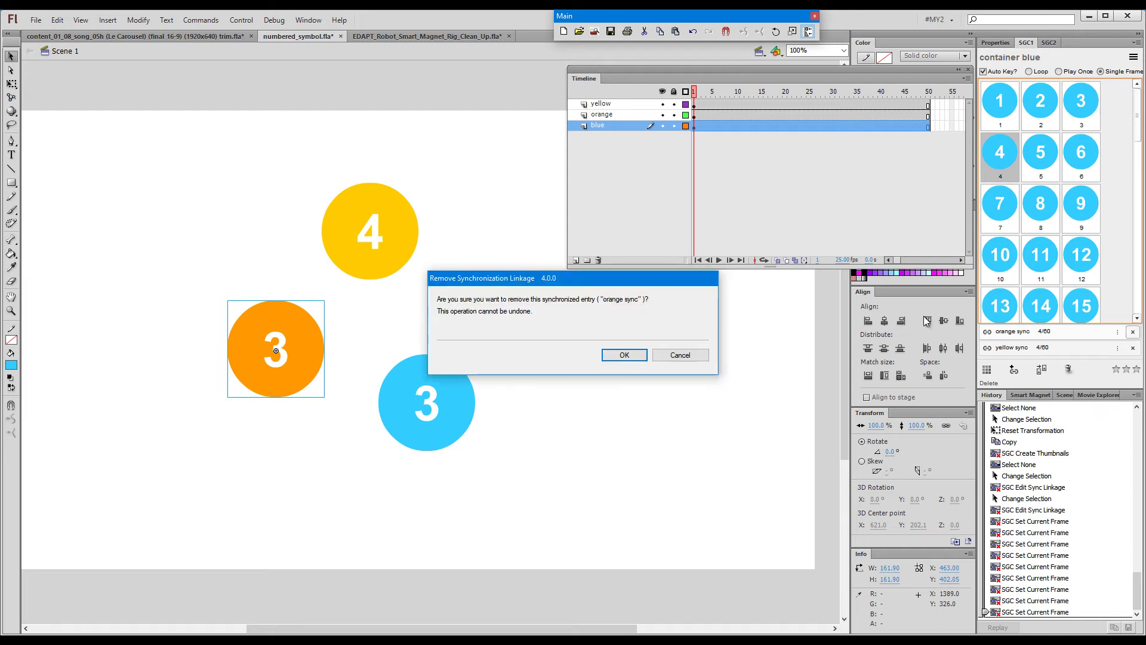
left_click(624, 354)
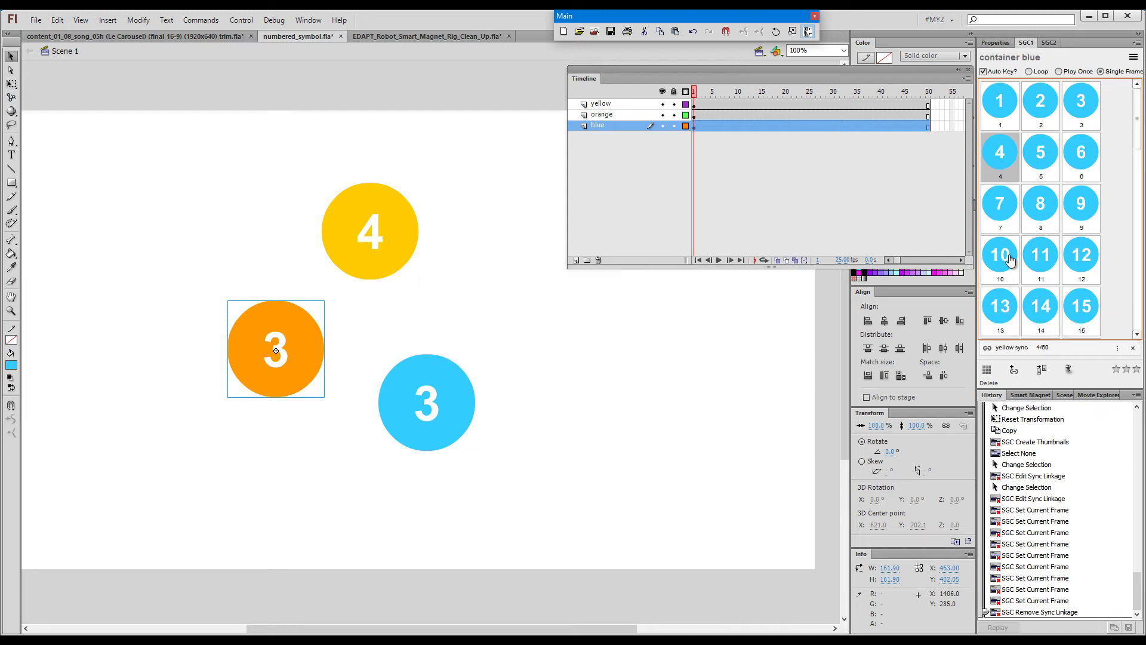
Step: Switch the blue and yellow circles through several poses, ending on 4, and set only the blue circle to pose 10 with yellow sync disabled
left_click(1040, 253)
left_click(1040, 306)
left_click(1000, 102)
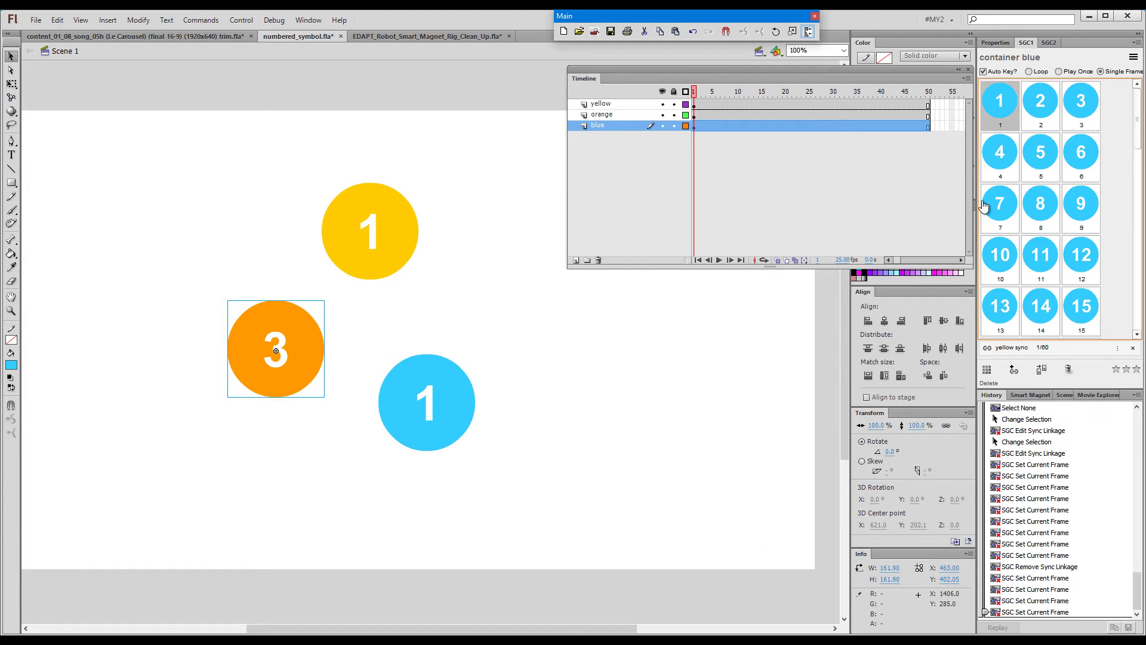
left_click(997, 262)
left_click(1040, 306)
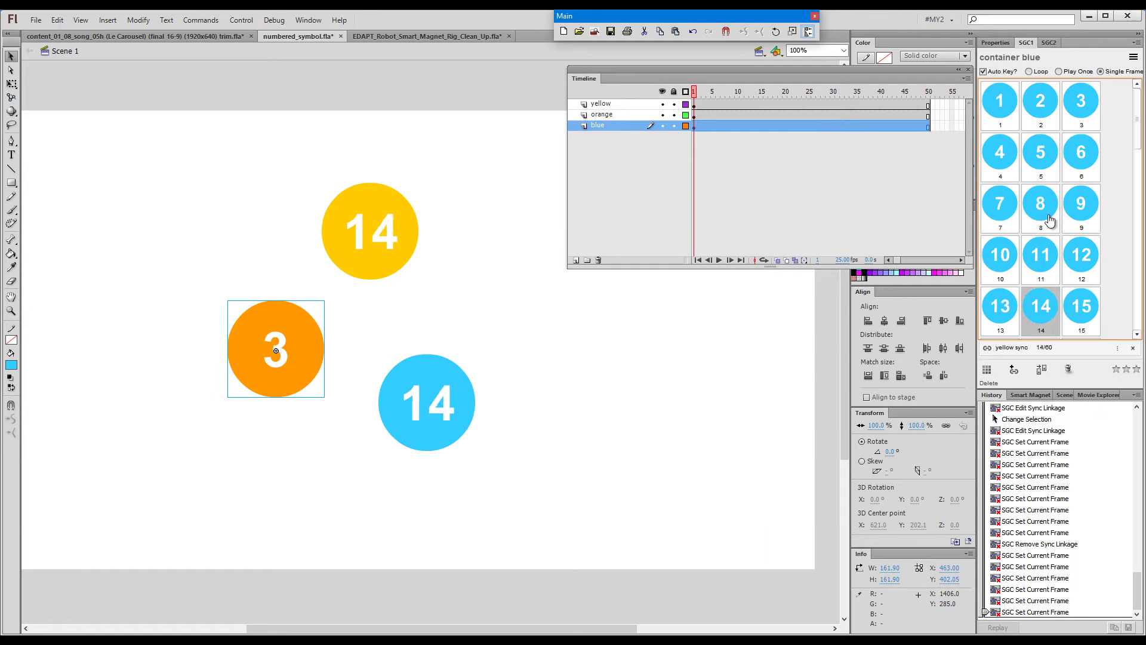
left_click(1080, 204)
left_click(1001, 155)
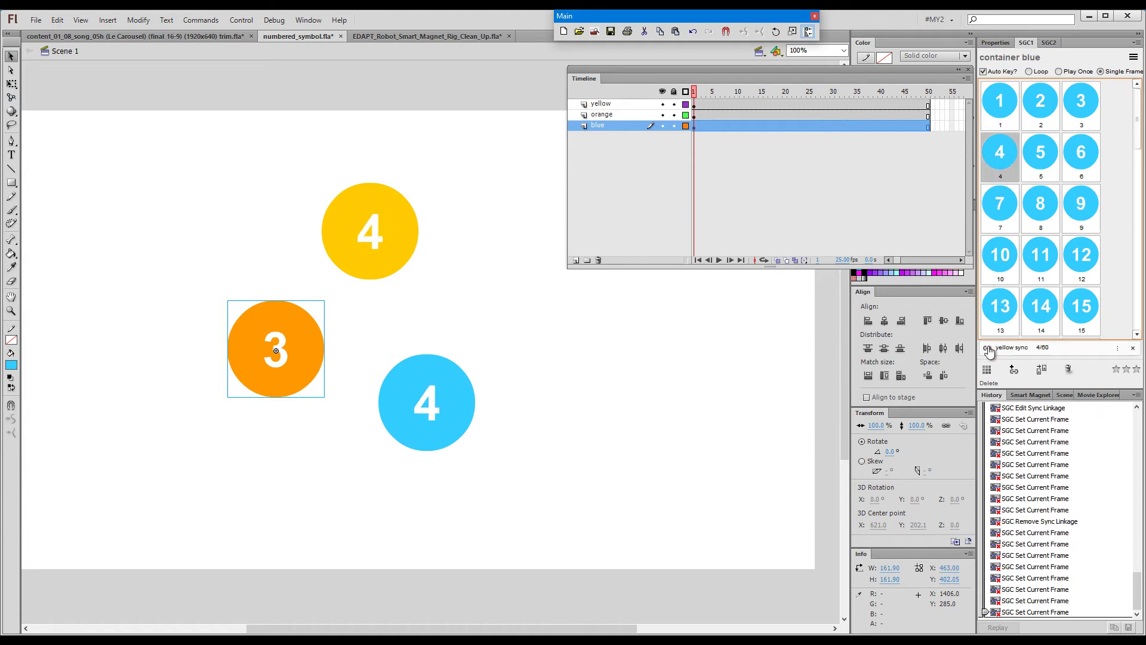
left_click(1005, 256)
Step: Bookmark thumbnails 31 and 56 of the orange set in SGC2 and jump to each through its bookmark
left_click(1048, 42)
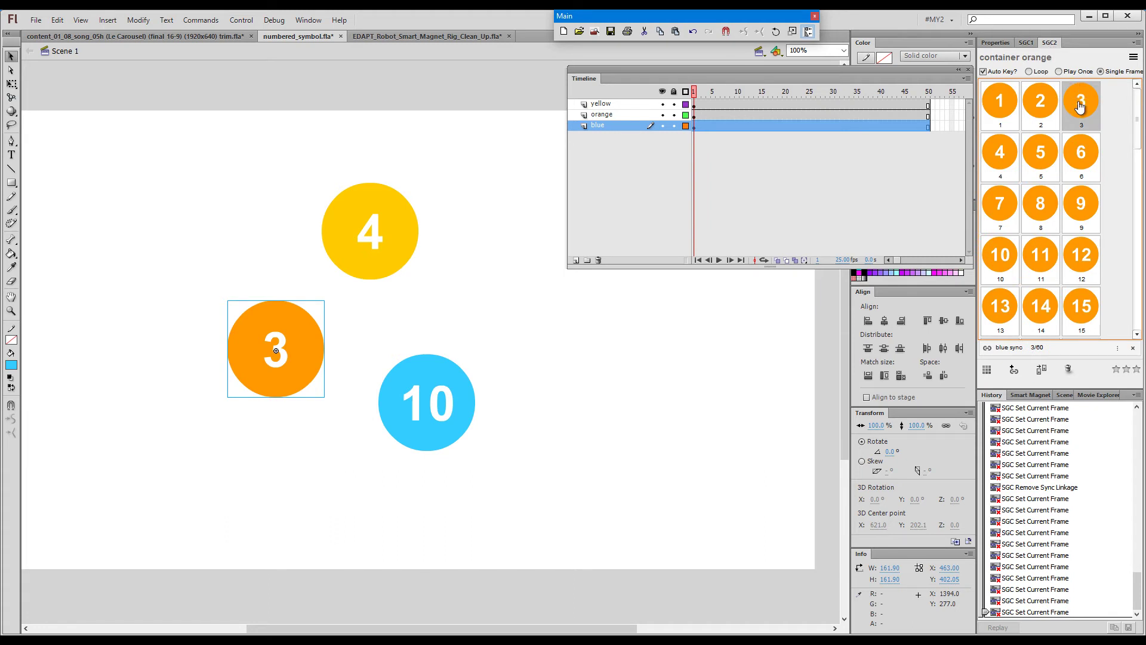
left_click_drag(1136, 123, 1129, 76)
left_click_drag(1136, 113, 1142, 212)
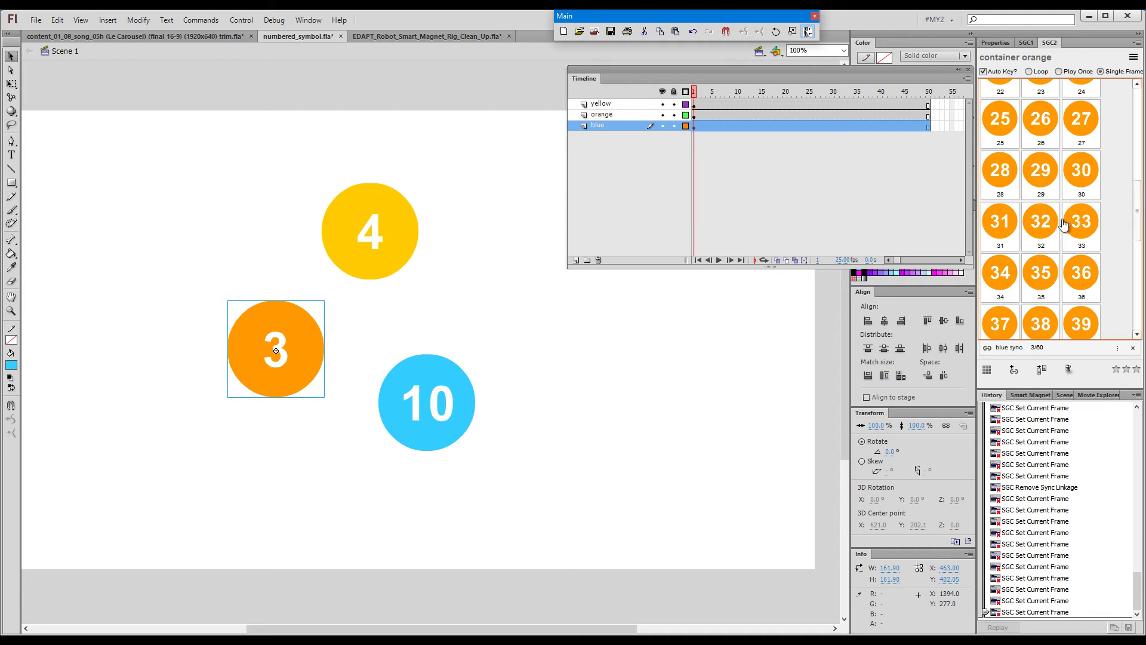
key("ctrl")
left_click(1003, 232, "ctrl")
left_click_drag(1139, 217, 1142, 298)
key("ctrl")
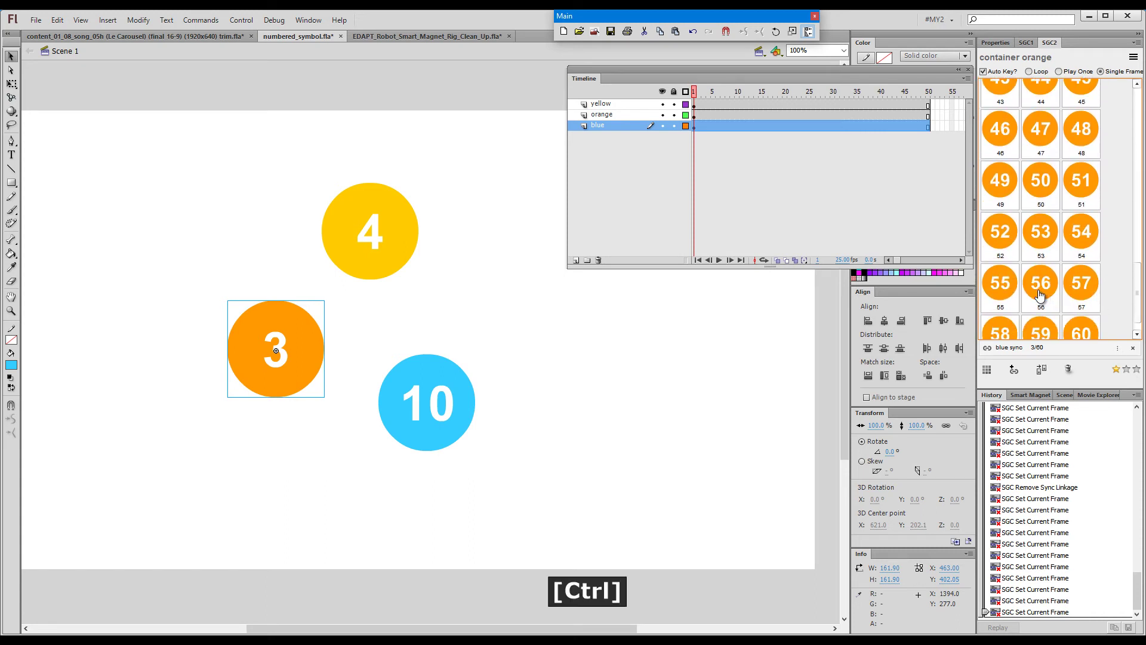
left_click(1039, 295, "ctrl")
left_click(1117, 373)
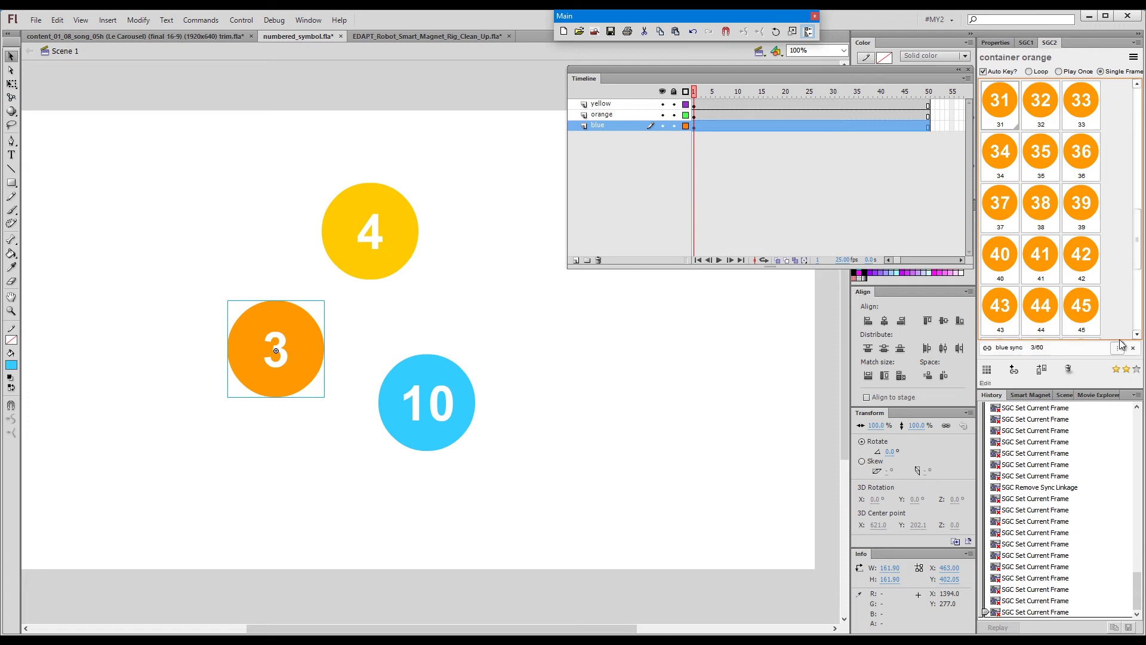
left_click(1127, 373)
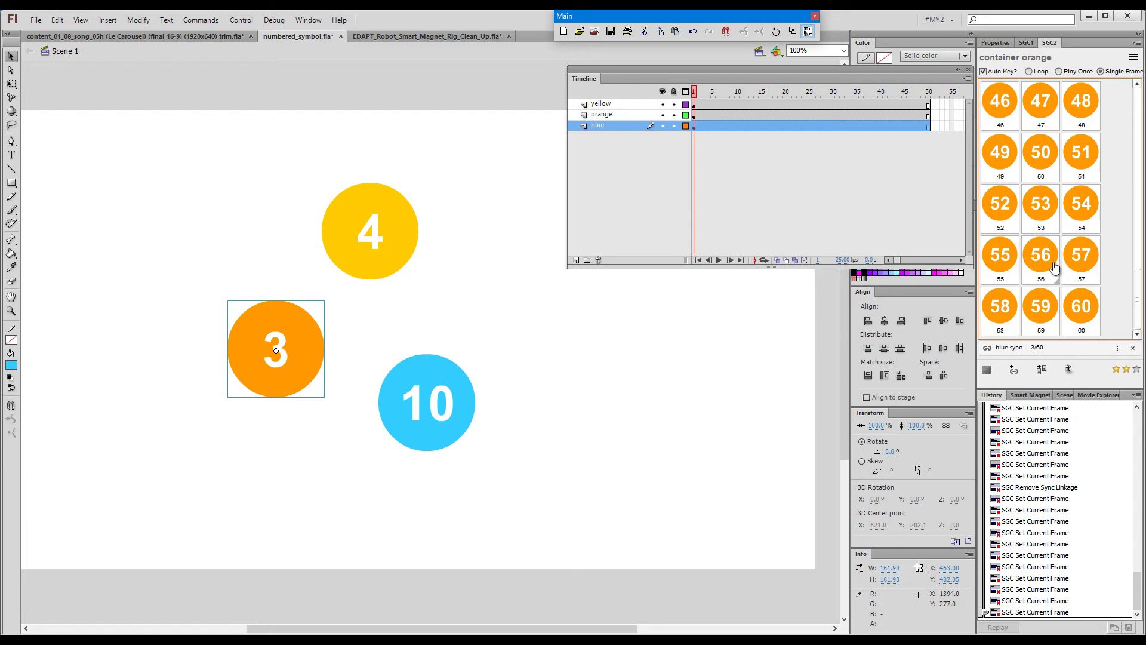
Step: Bookmark thumbnail 1 of the orange set as the third bookmark and jump among the bookmarked thumbnails
scroll(1132, 197, "up", 5)
scroll(1132, 197, "up", 8)
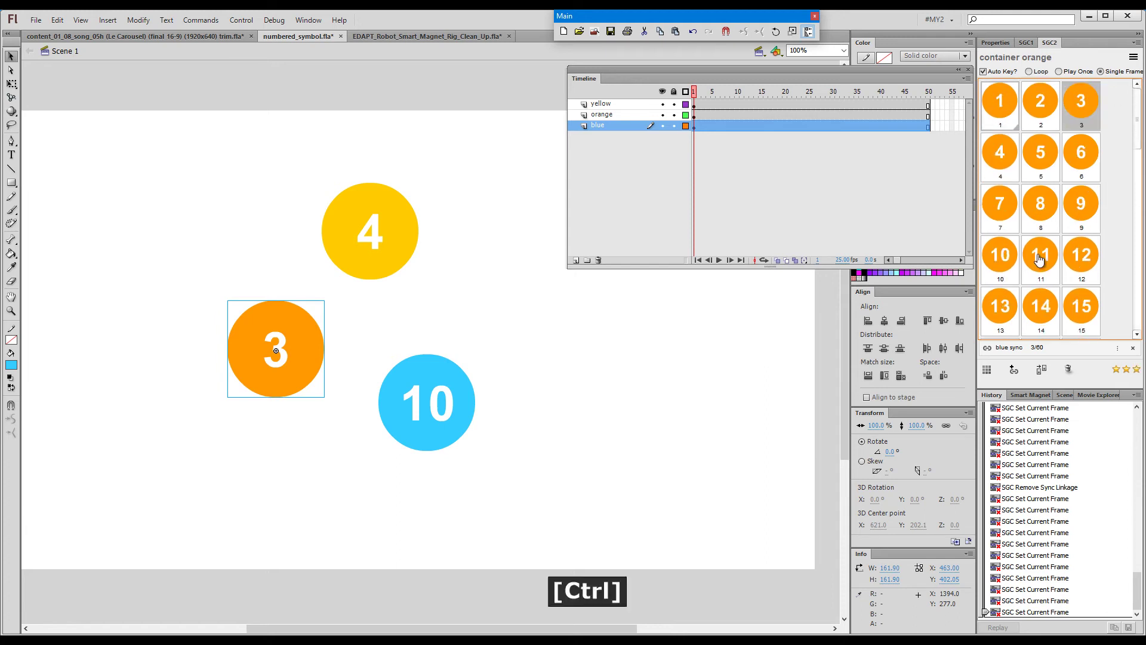
left_click(1125, 372)
left_click(1127, 373)
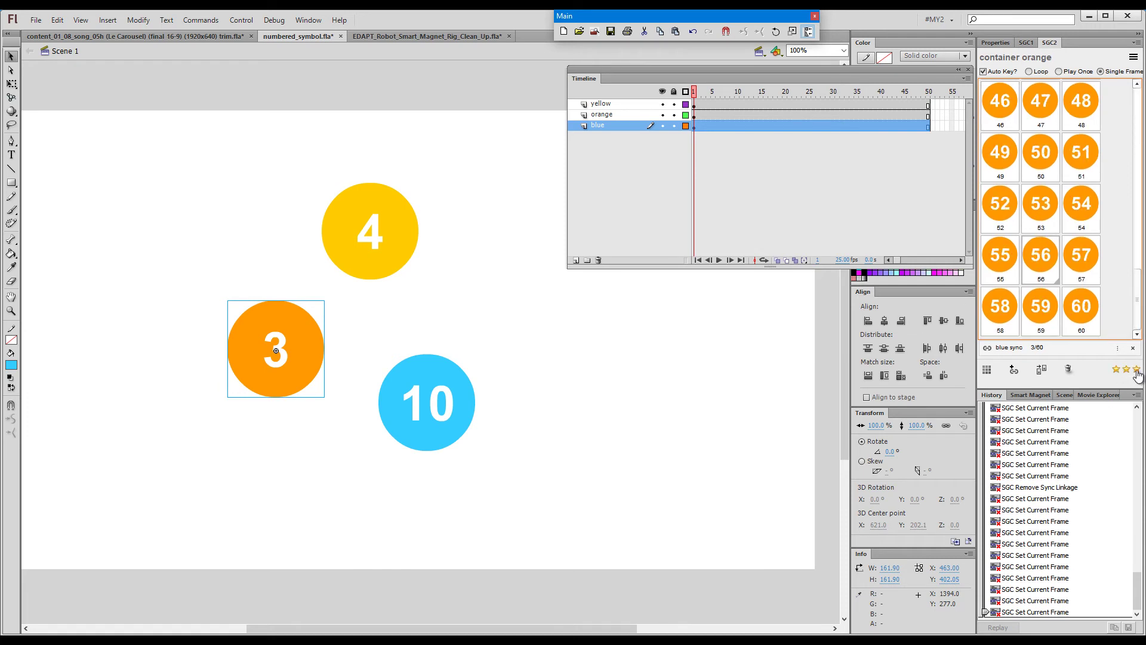
left_click(1128, 373)
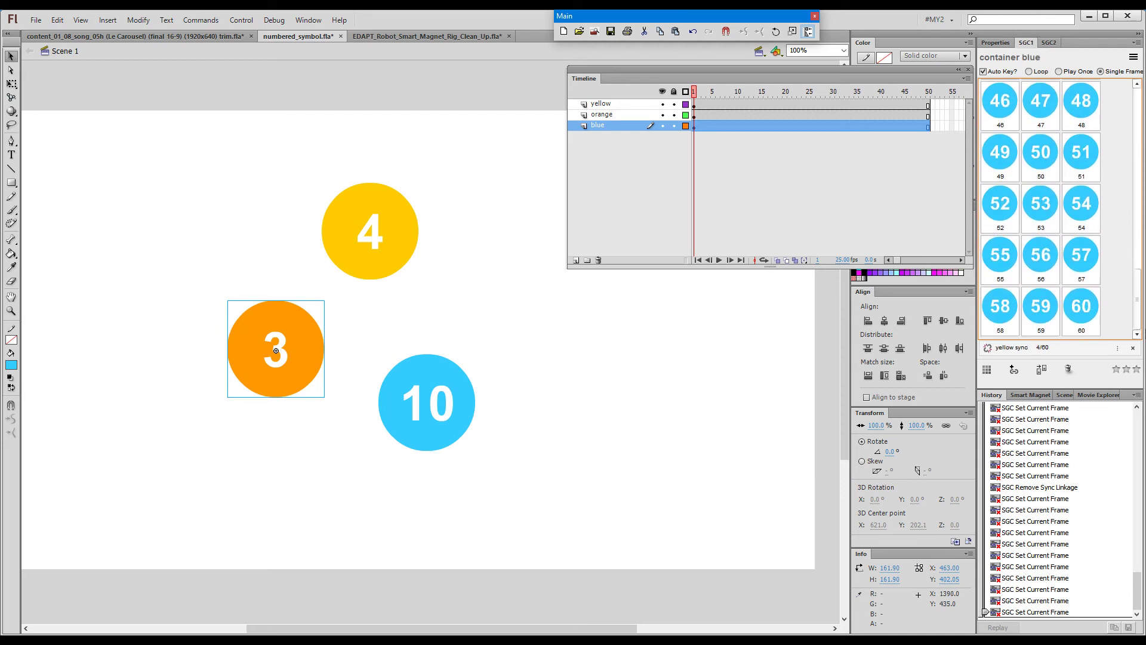
Step: Open the blue circle's symbol for editing and extend Layer 1 to frame 62
left_click(473, 402)
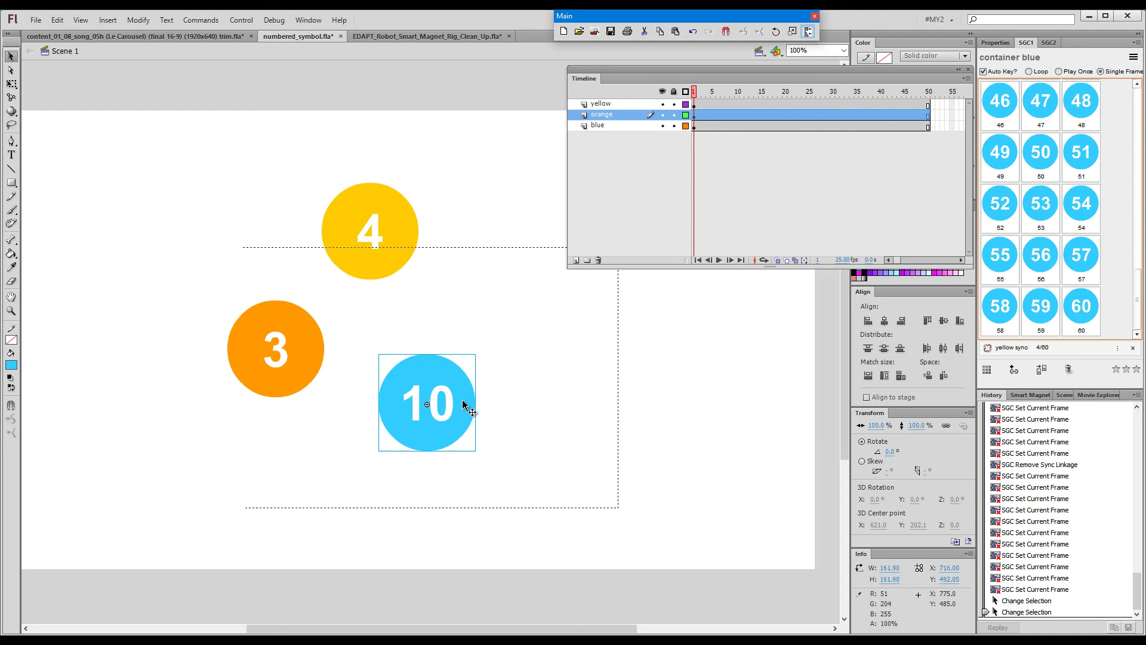
double_click(465, 406)
left_click(776, 94, "shift")
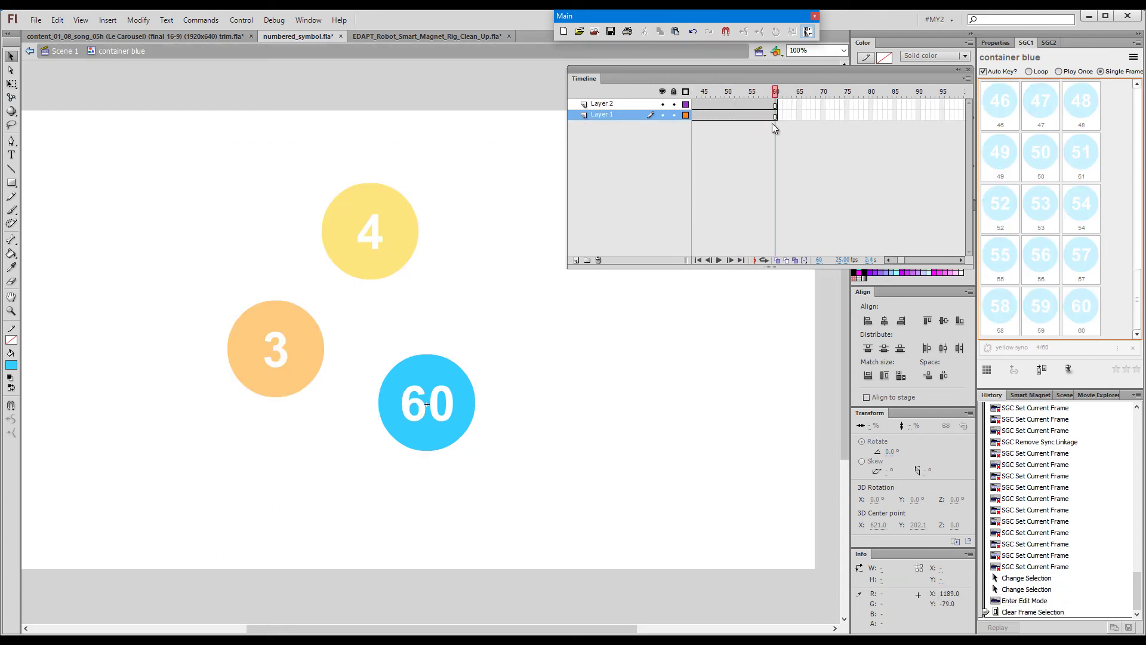
left_click(779, 115)
key("z")
key("z")
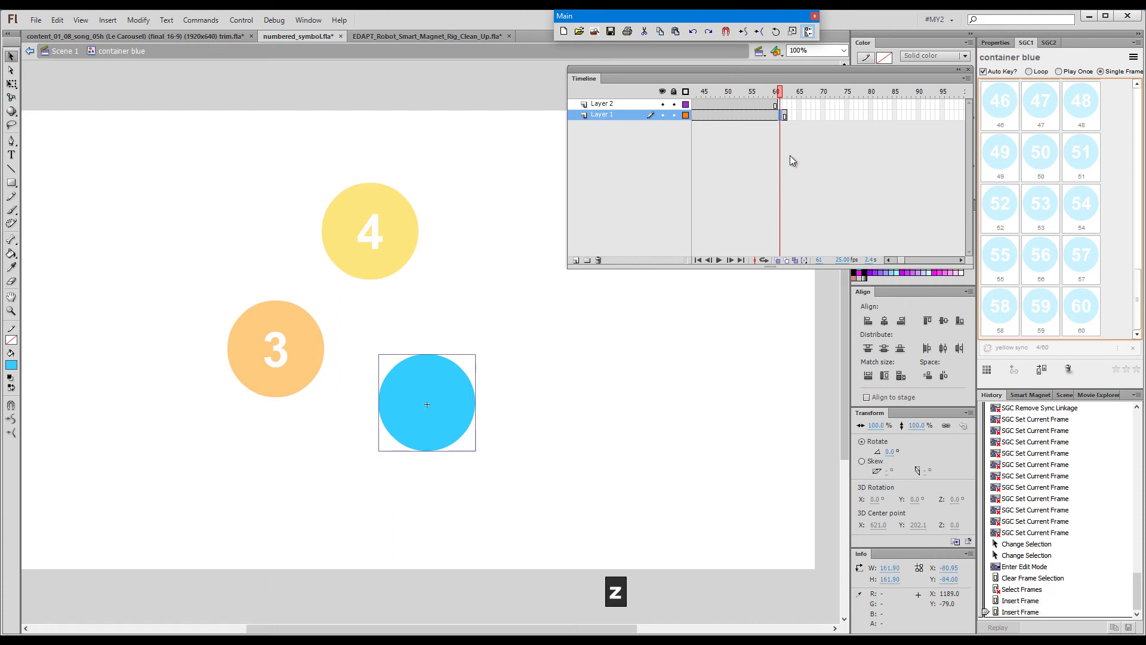
Step: Insert a keyframe at frame 61 of Layer 1 and fill its circle with red
left_click(784, 123)
key("x")
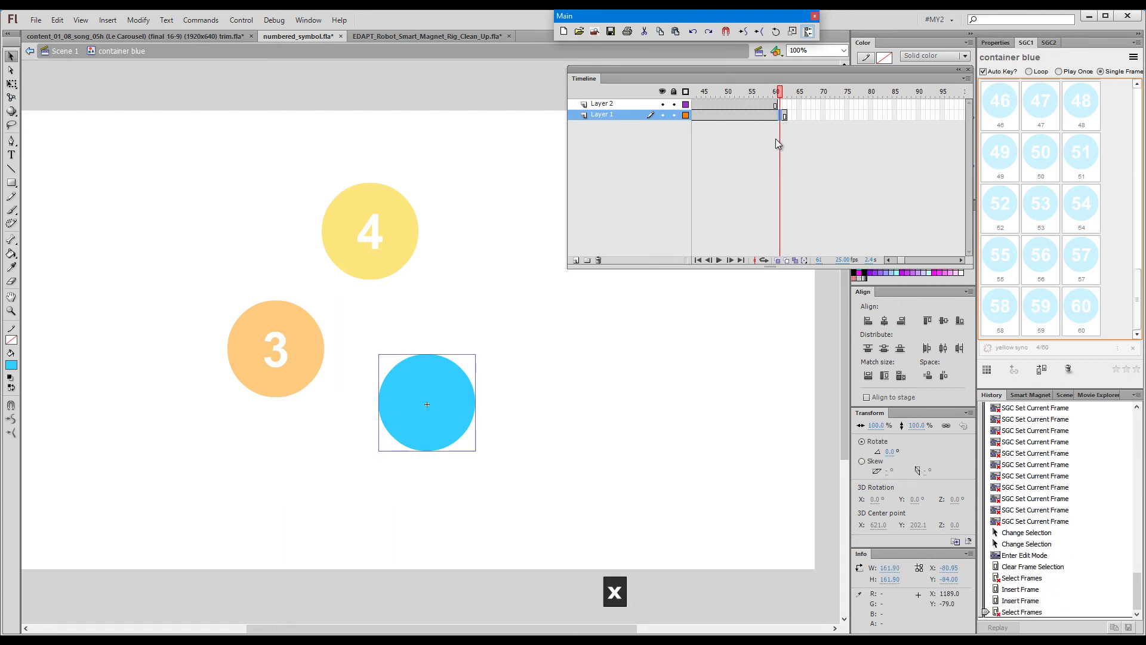
left_click(11, 365)
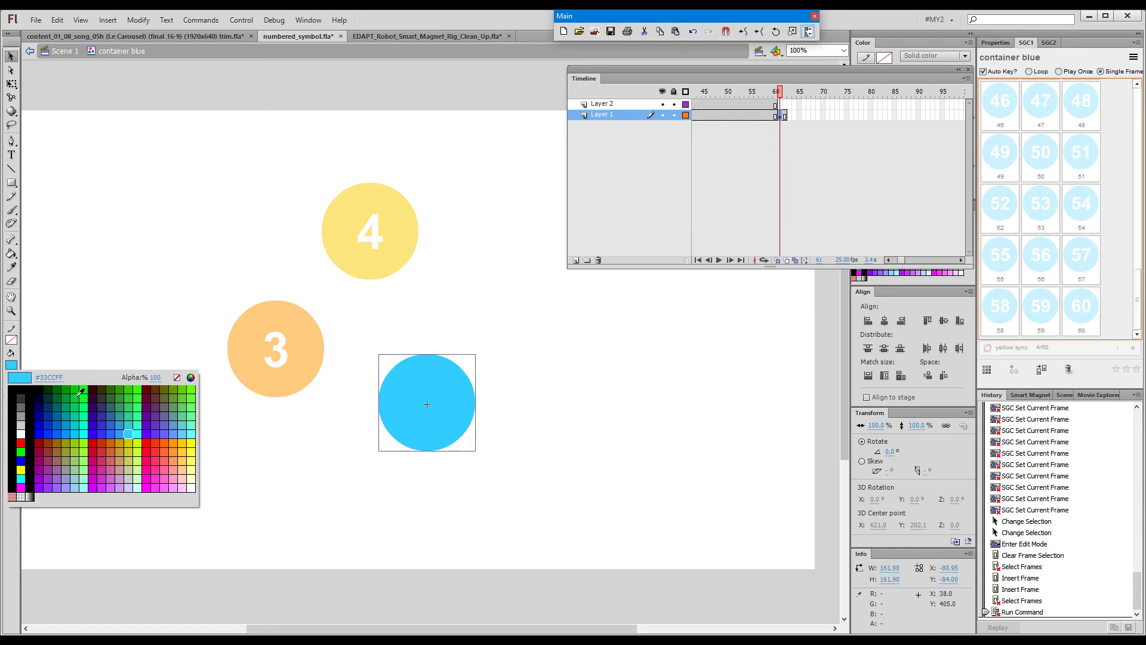
left_click(147, 442)
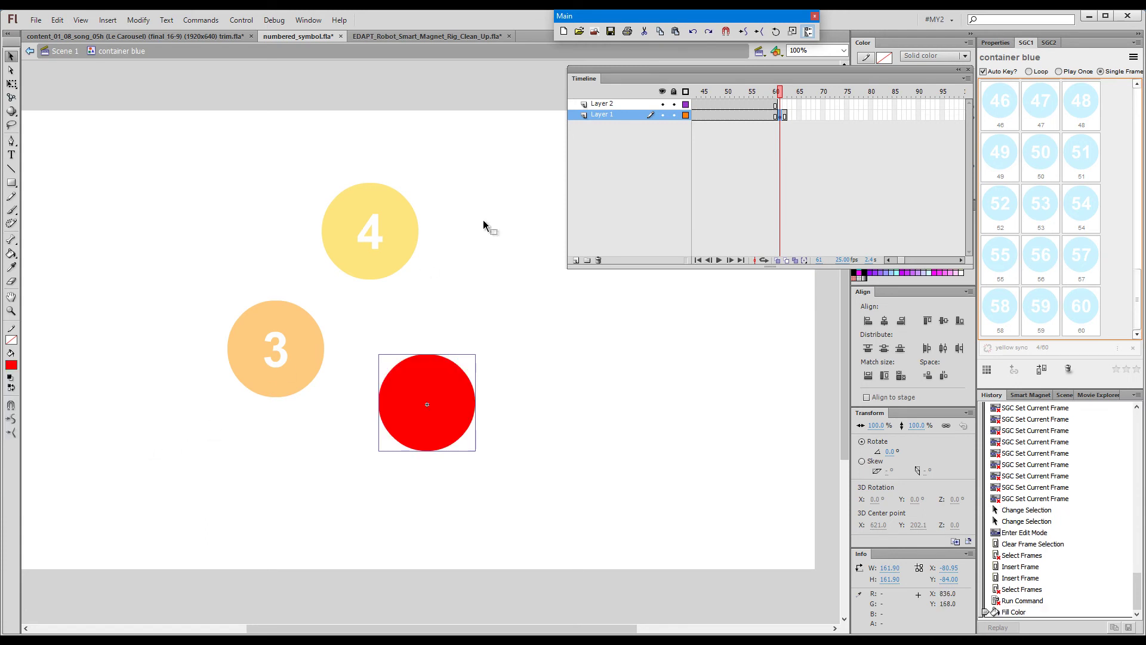
Step: Extend Layer 2 to frame 62 and return to Scene 1
left_click(785, 105)
key("z")
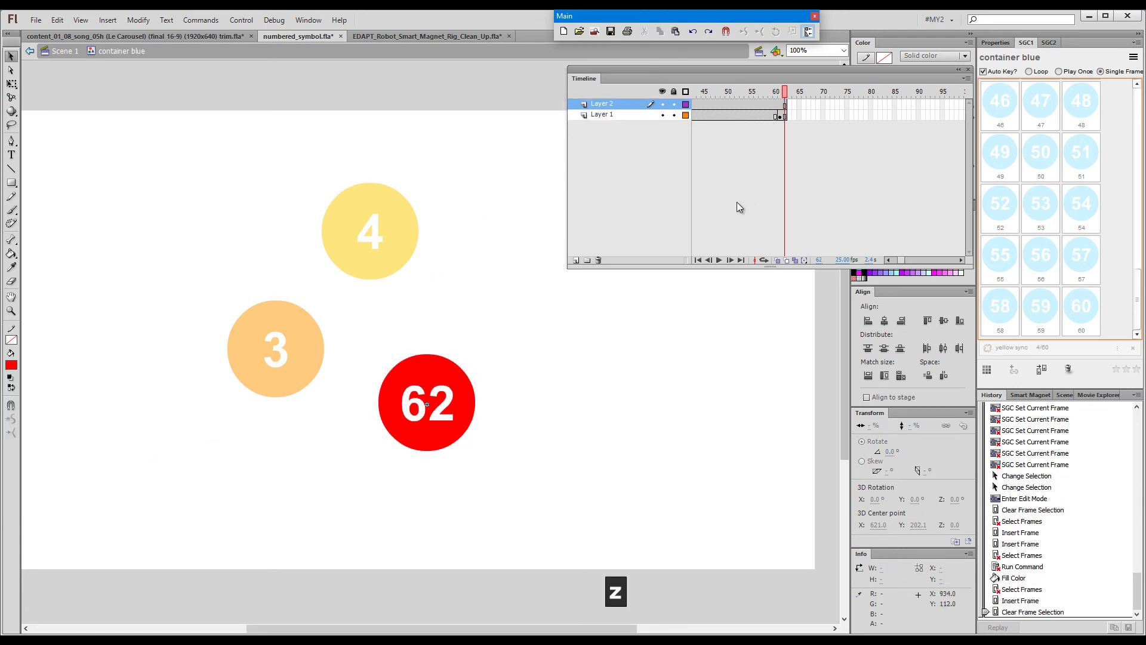
left_click(791, 95)
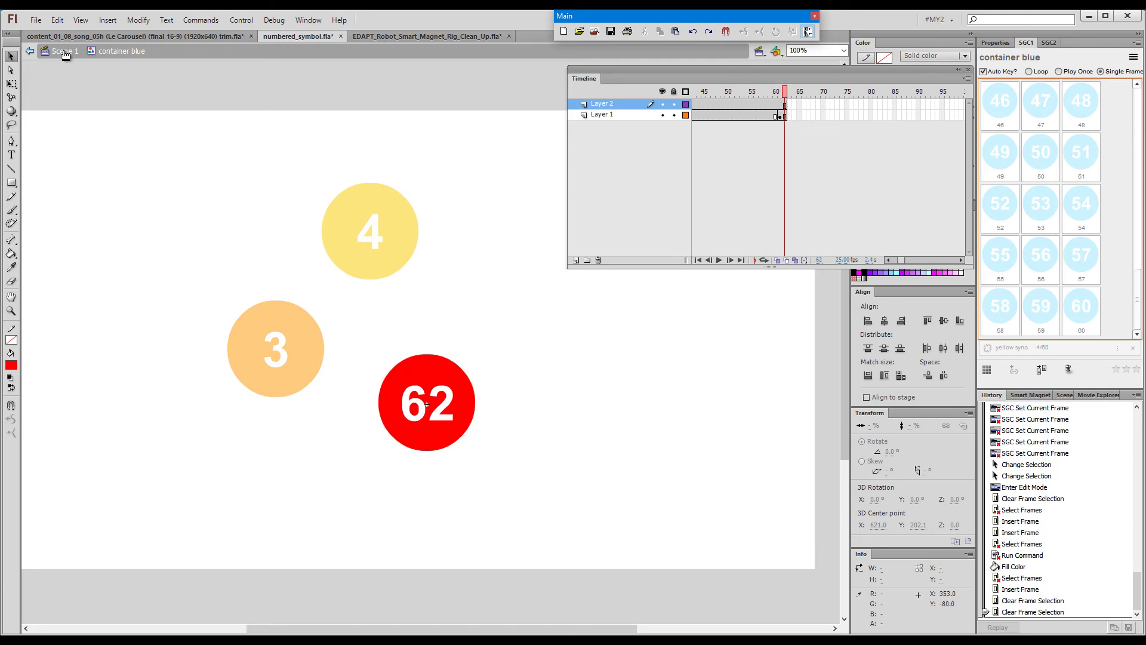
key("ctrl+e")
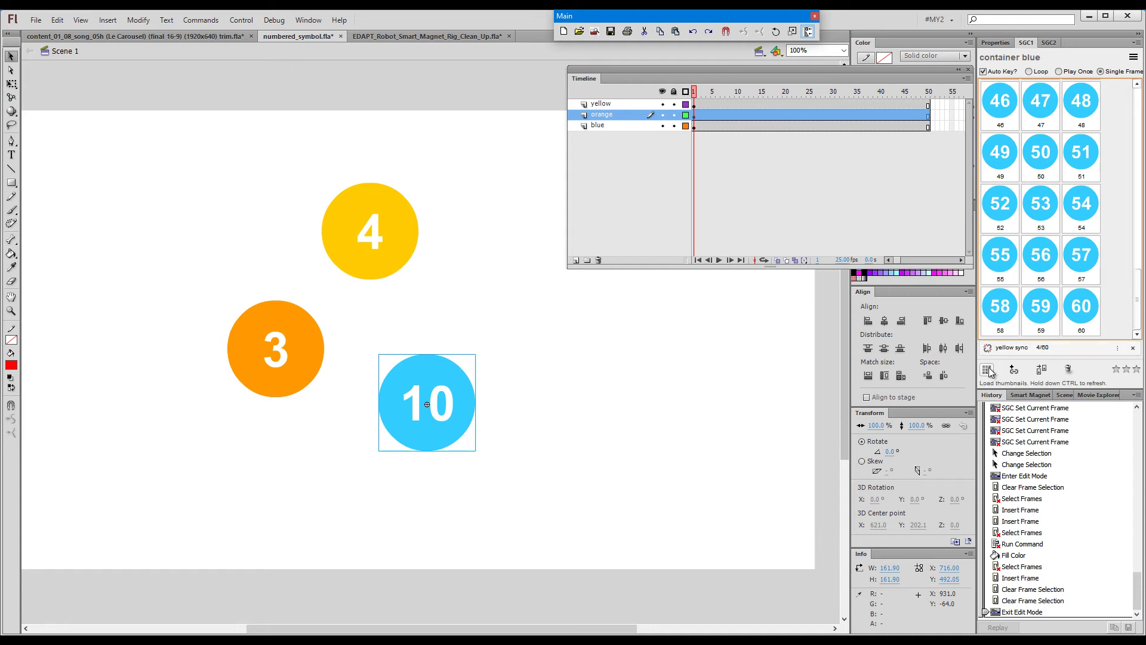
Step: Refresh the blue circle's thumbnail set in SGC1 and re-enable the yellow sync linkage
key("ctrl")
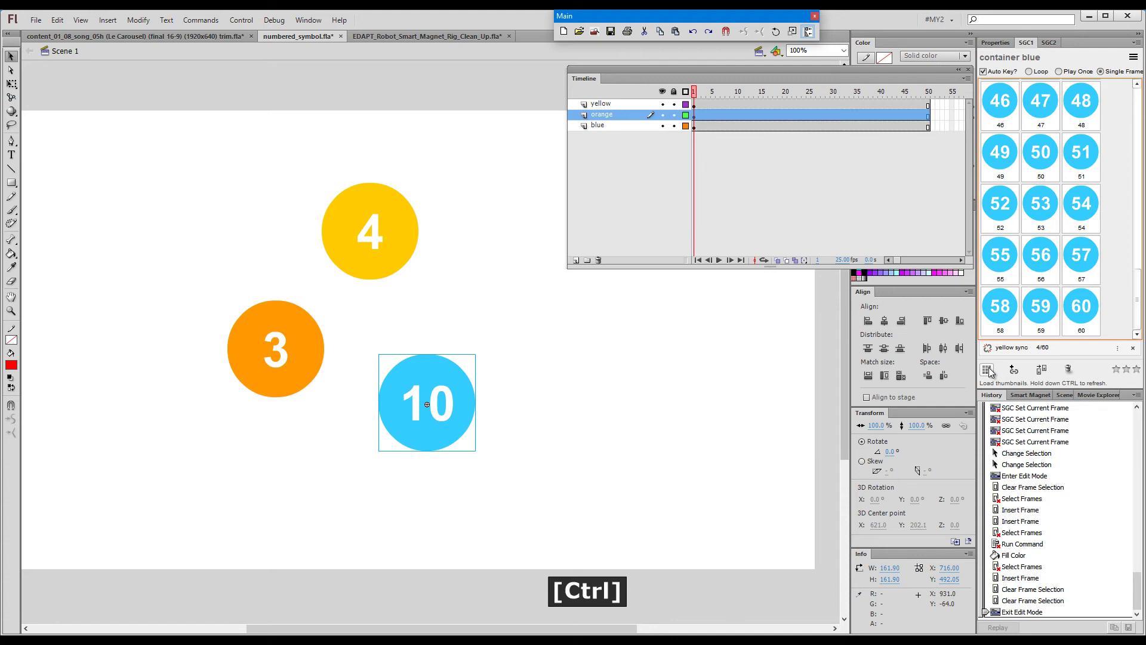
left_click(988, 370, "ctrl")
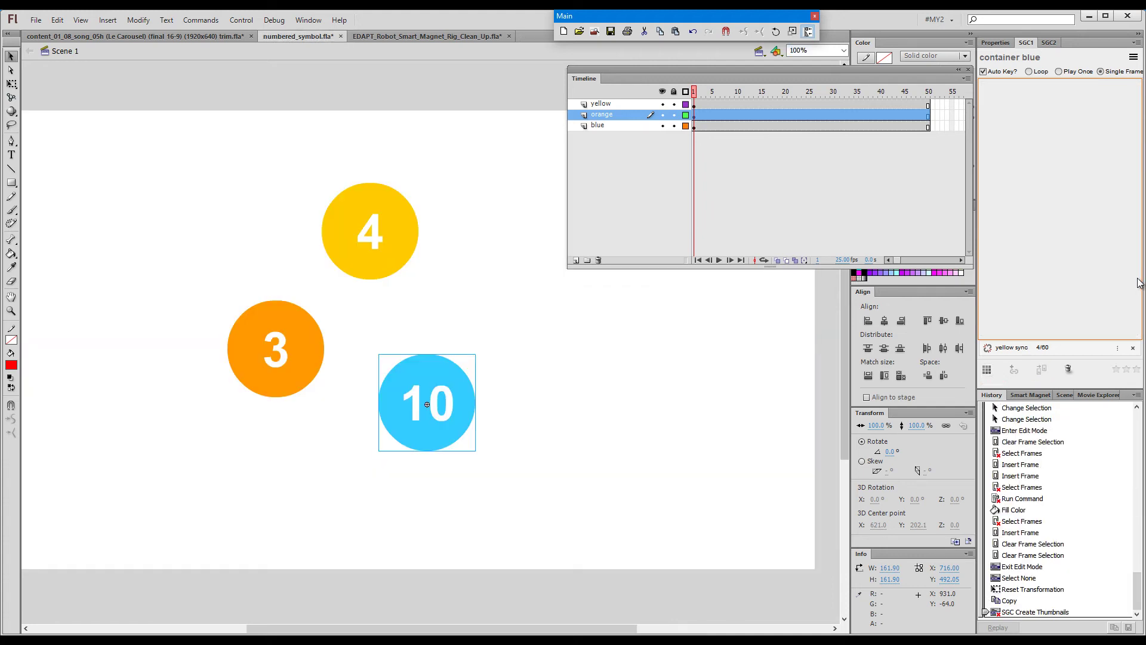
left_click_drag(1139, 134, 1138, 317)
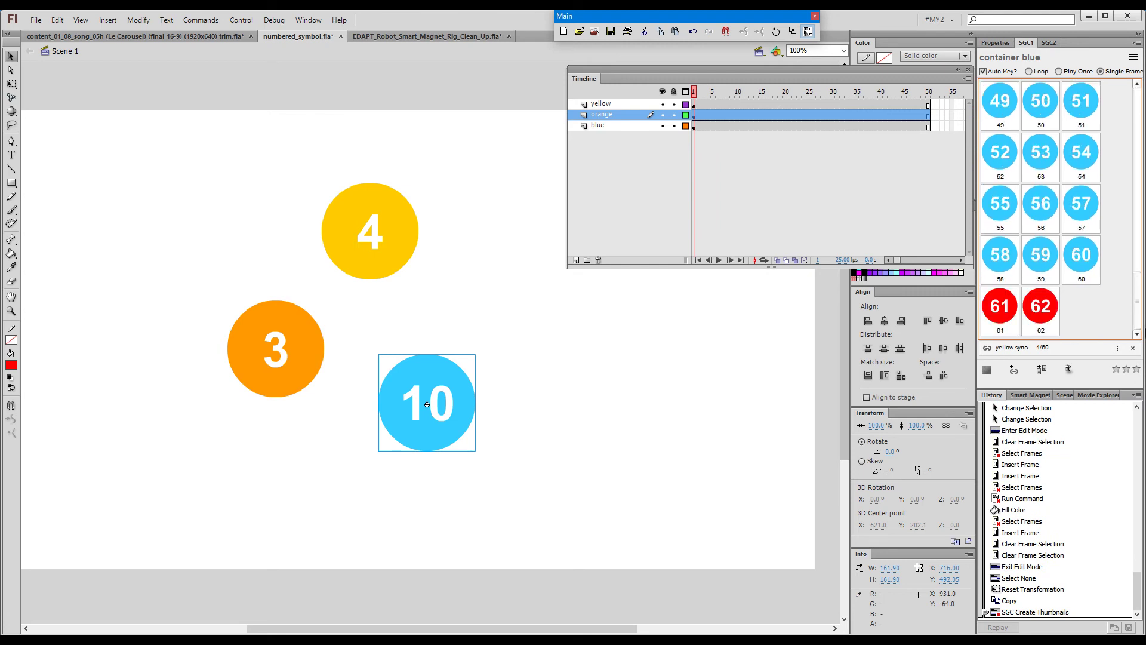
Step: Switch the blue circle with its synced yellow circle to the new pose 62, ending on pose 61
left_click(1048, 324)
left_click(1000, 307)
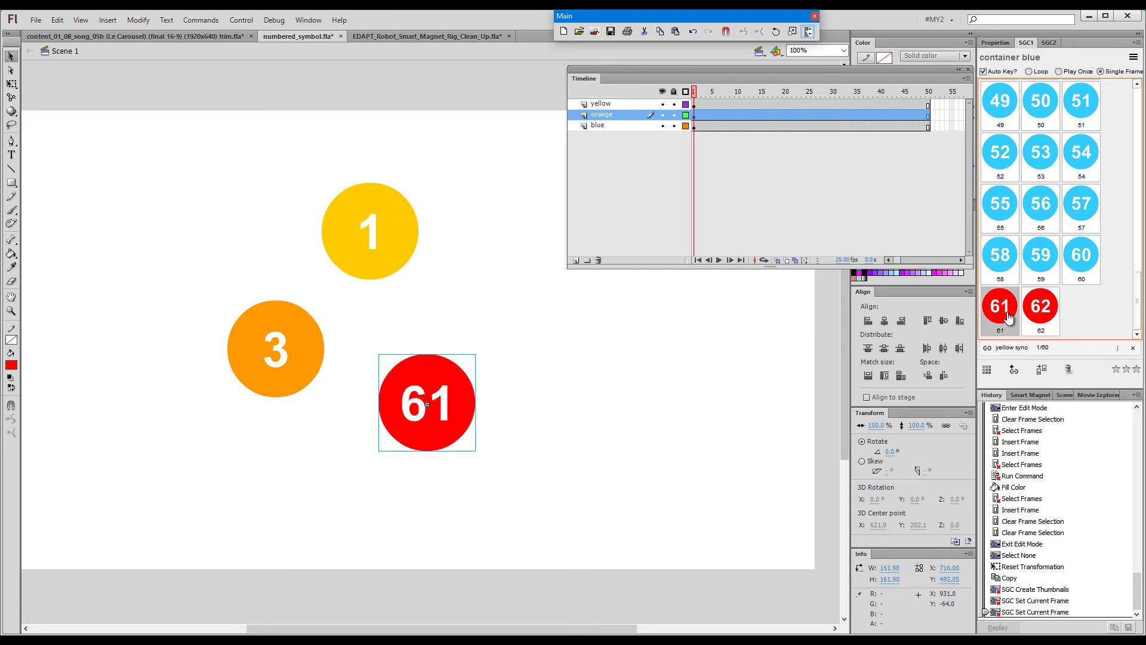
Step: Switch to the EDAPT_Robot_Smart_Magnet_Rig_Clean_Up.fla document
key("ctrl+Tab")
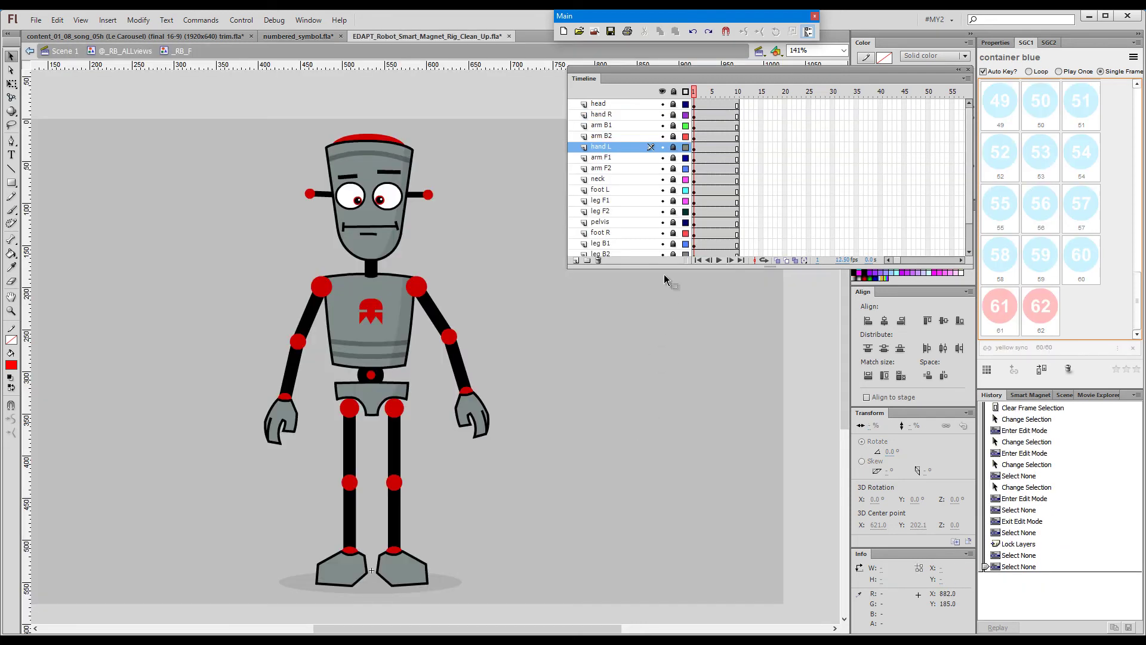
Step: Resize the Timeline to list every layer of the robot rig and unlock all of the layers
left_click_drag(669, 286, 665, 354)
left_click_drag(971, 351, 796, 343)
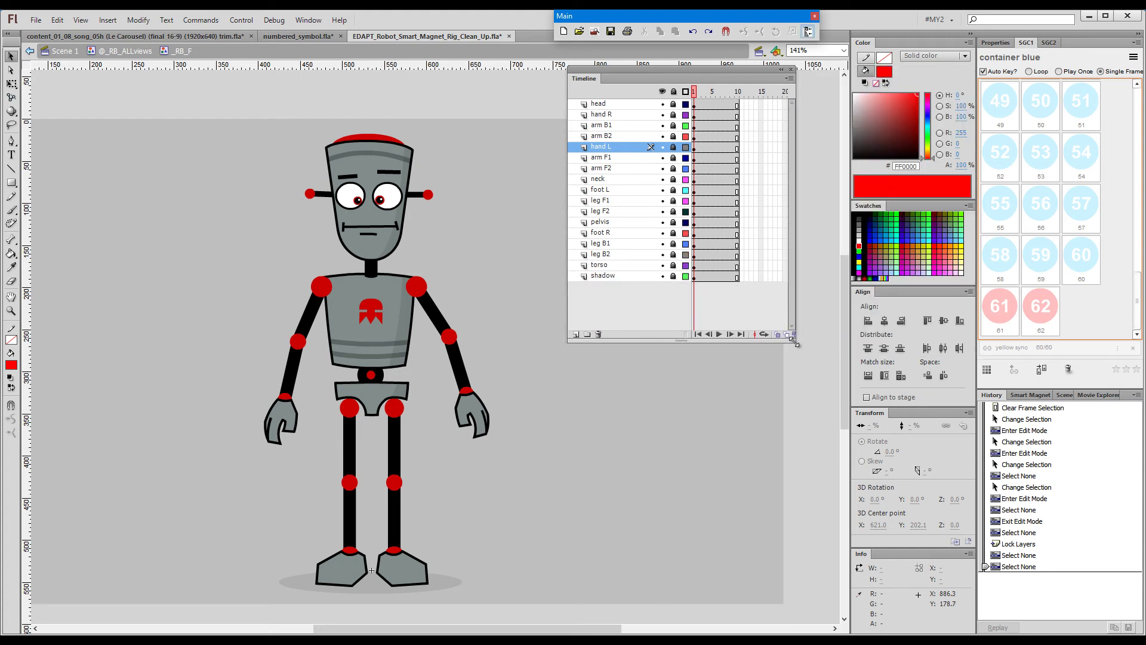
left_click(672, 92)
left_click(614, 357)
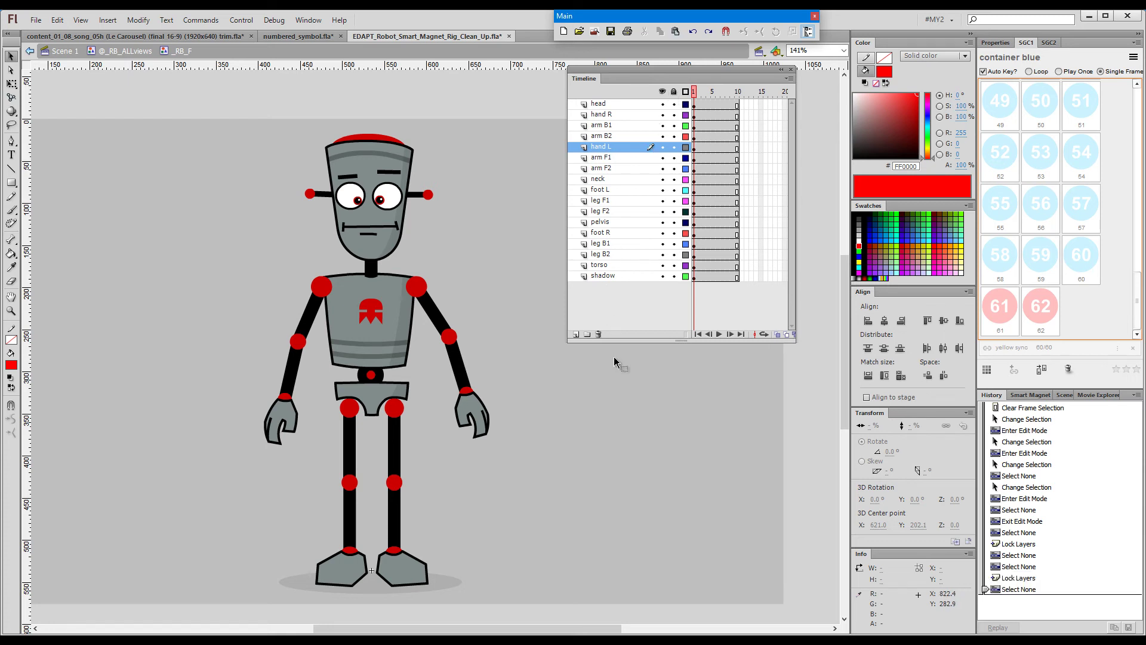
Step: Create thumbnails for the robot's hand L in SGC1 and add hand R as a looping sync linkage labelled hand2
left_click(486, 426)
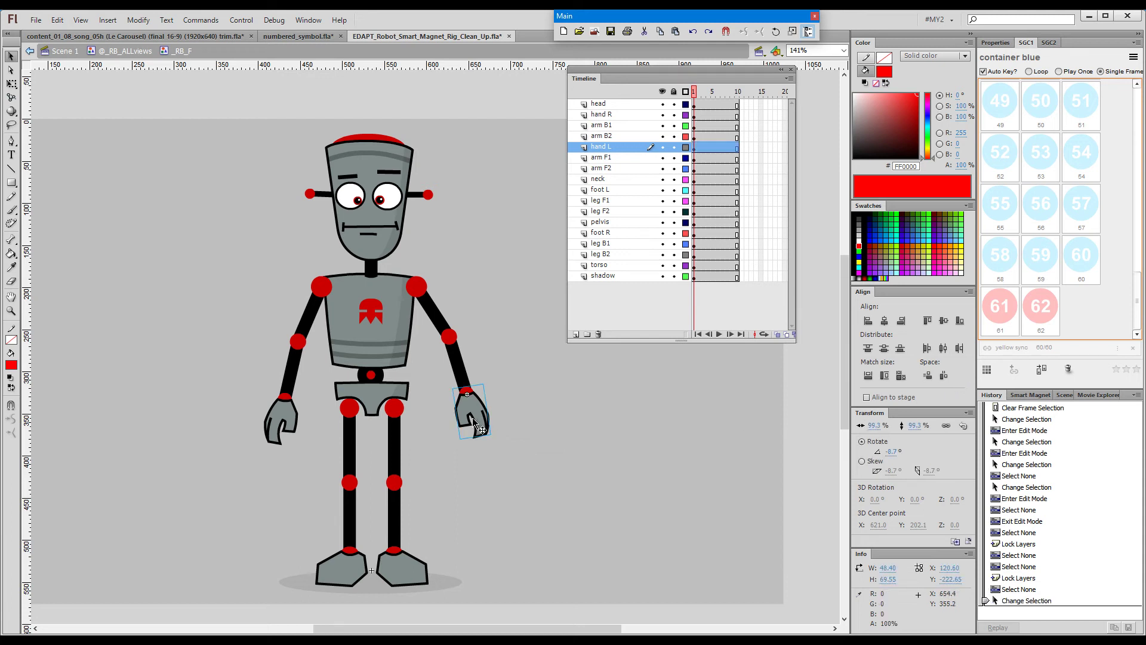
left_click(987, 372)
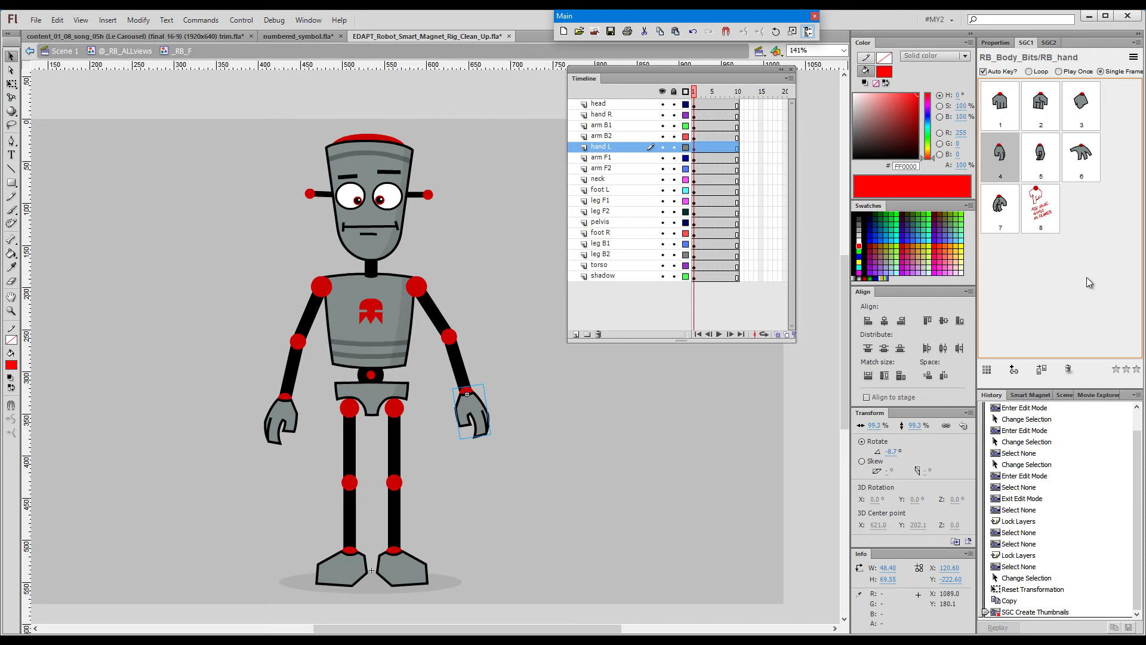
left_click(271, 417)
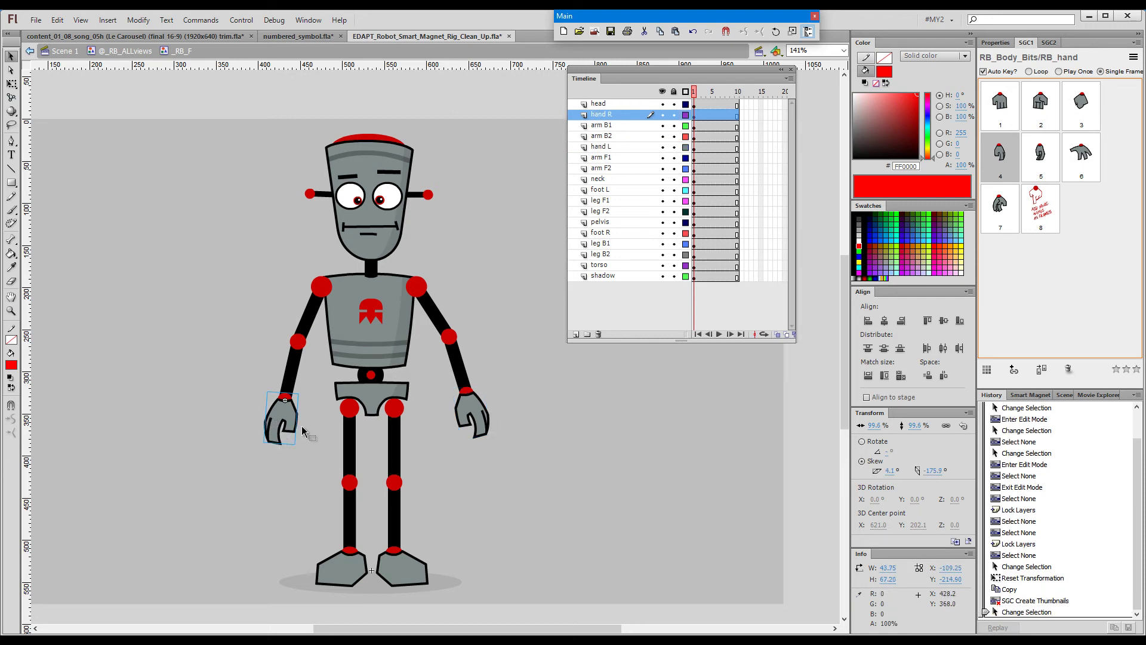
left_click(1014, 370)
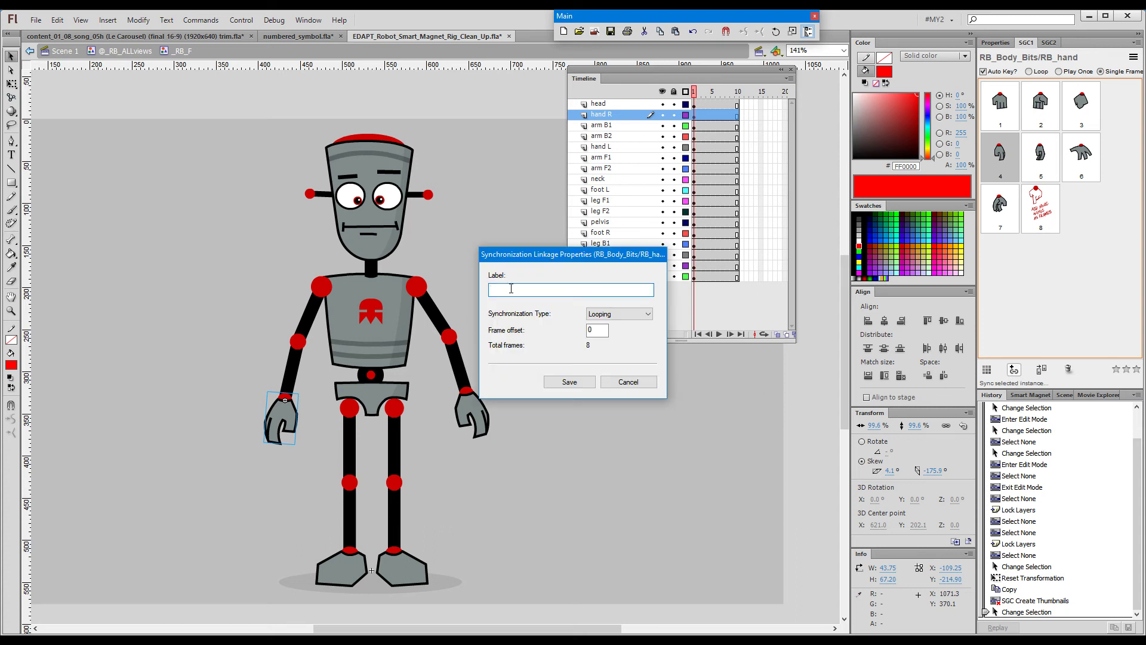
type("hand2")
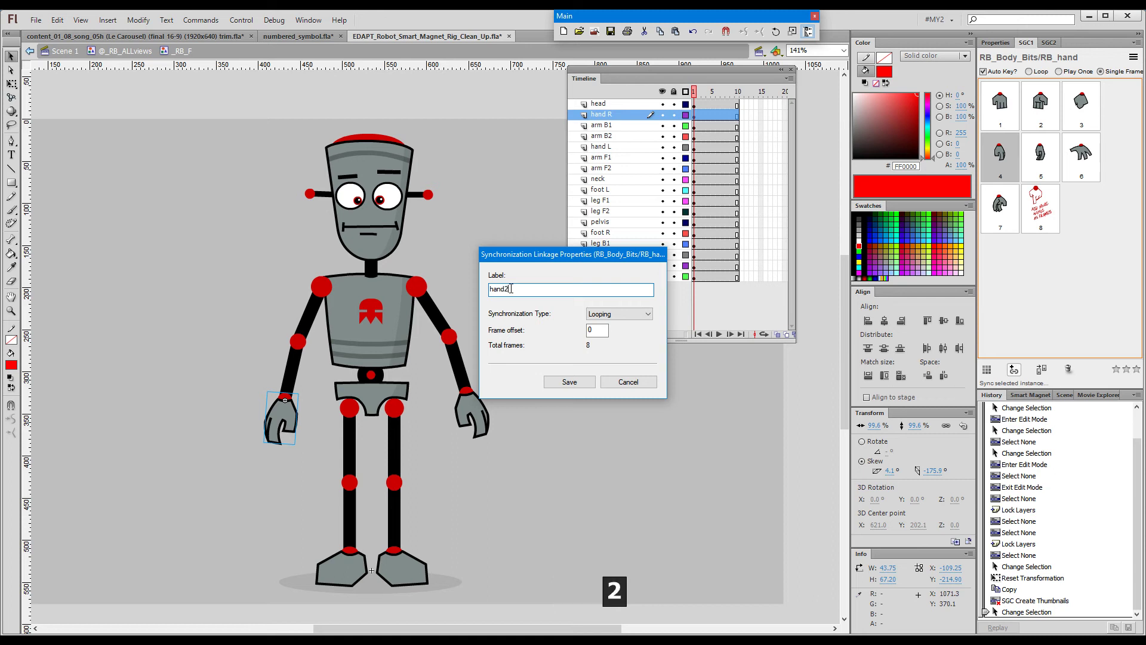
left_click(549, 383)
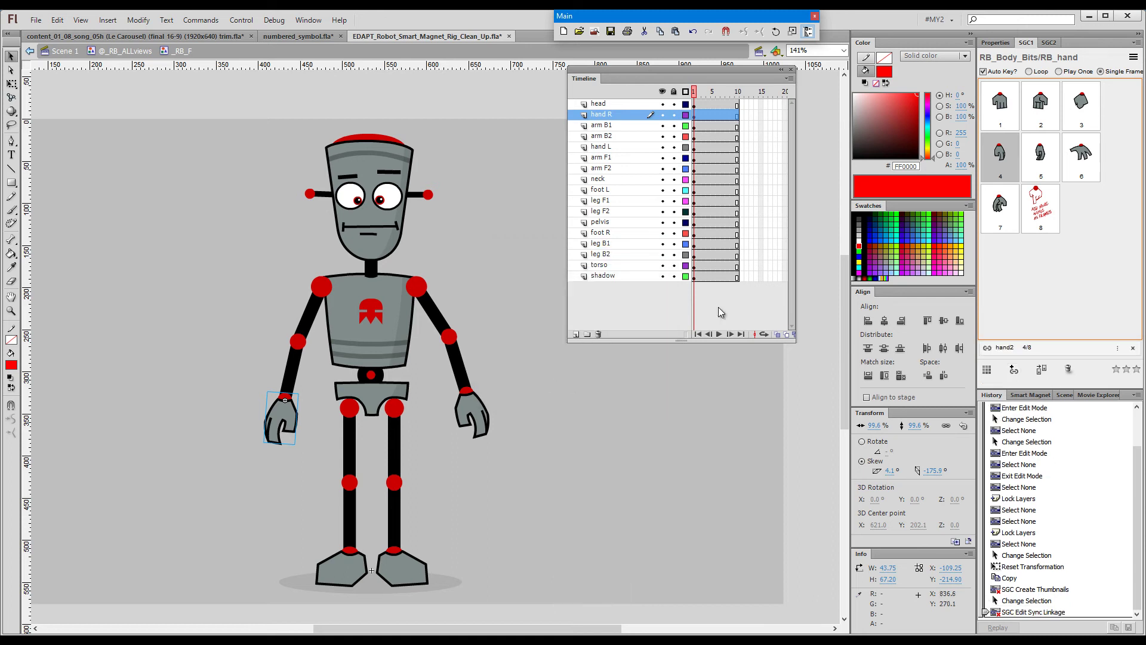
Step: Switch the robot's two synced hands through the different hand poses, ending on pose 6
left_click(1047, 164)
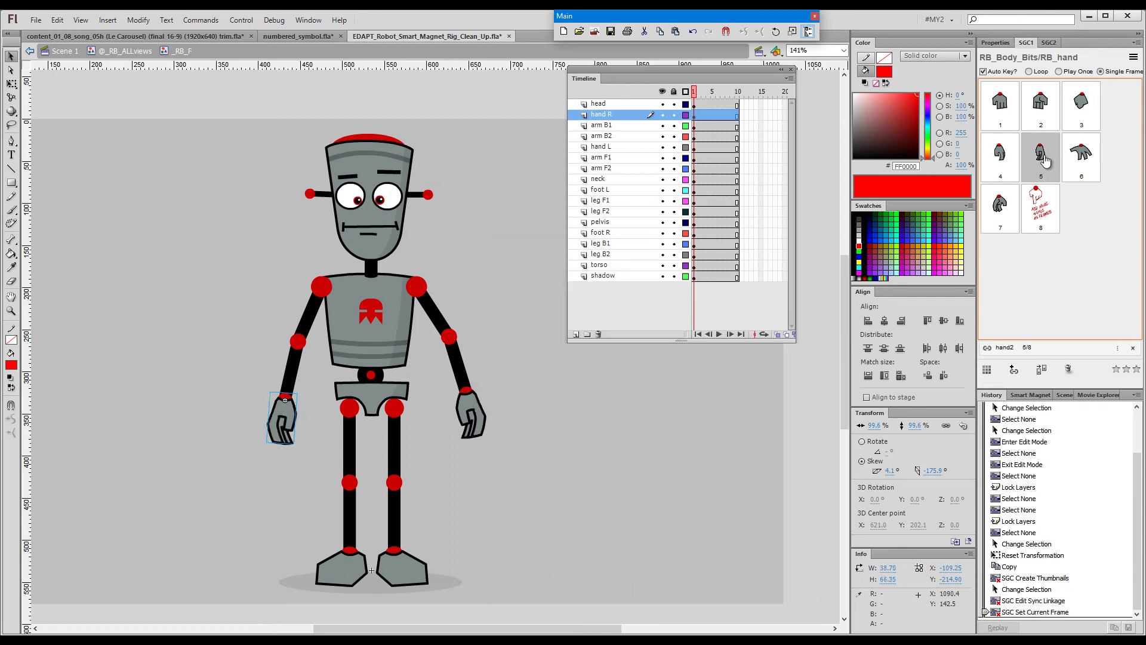
left_click(1000, 157)
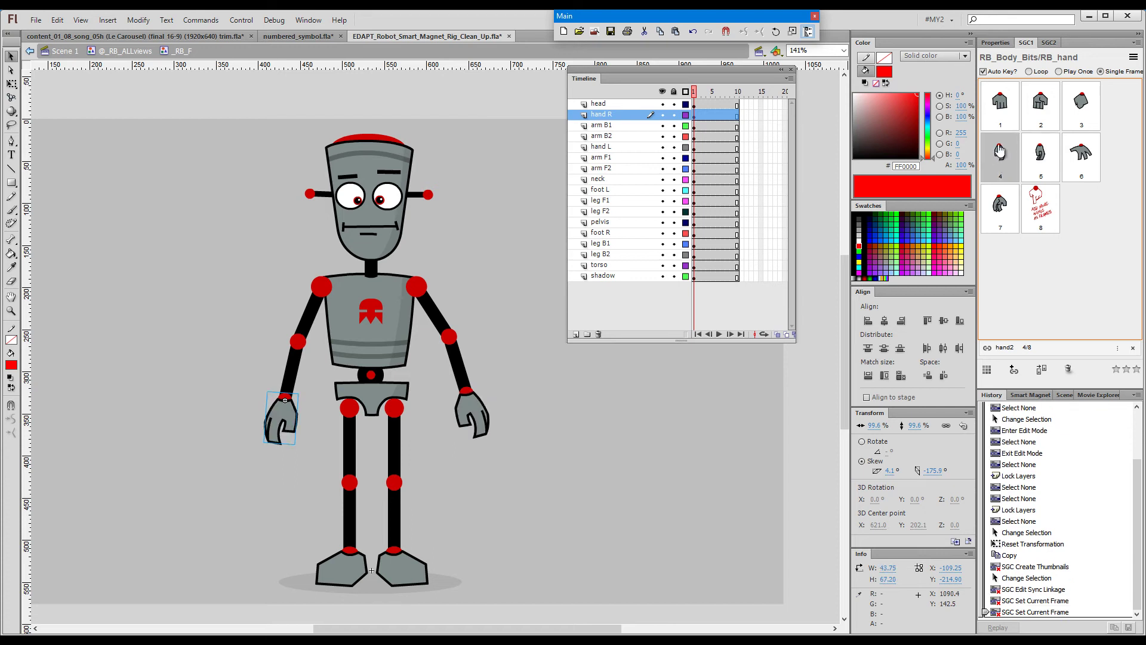
left_click(996, 107)
left_click(1041, 107)
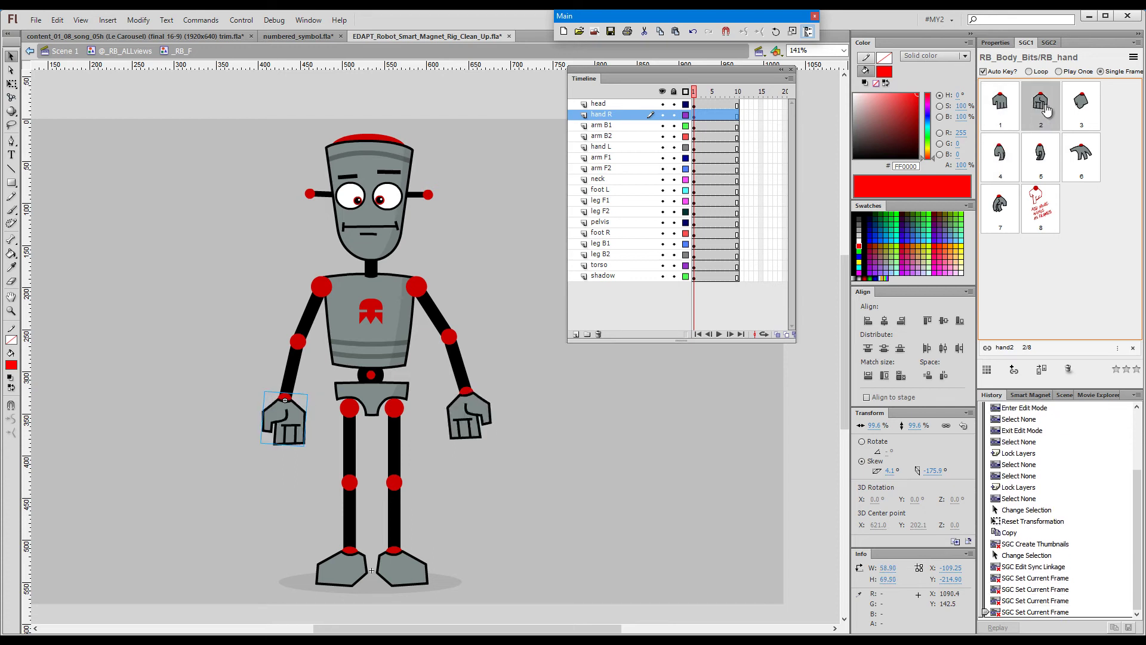
left_click(1055, 166)
left_click(1082, 166)
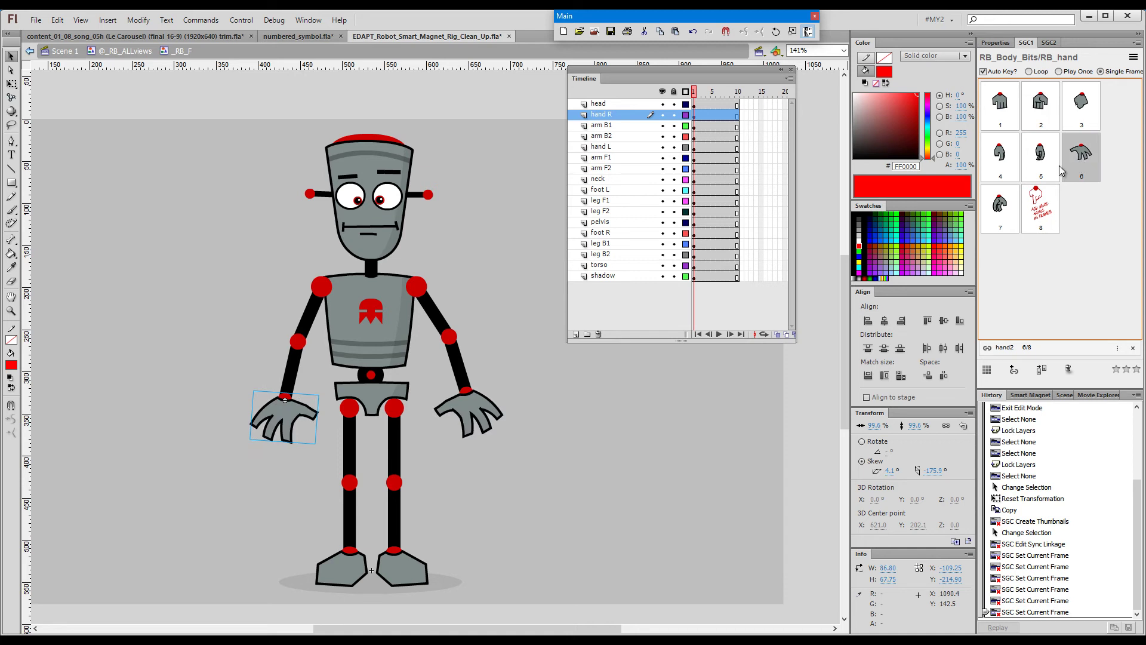
left_click(1003, 168)
left_click(1039, 164)
left_click(1018, 163)
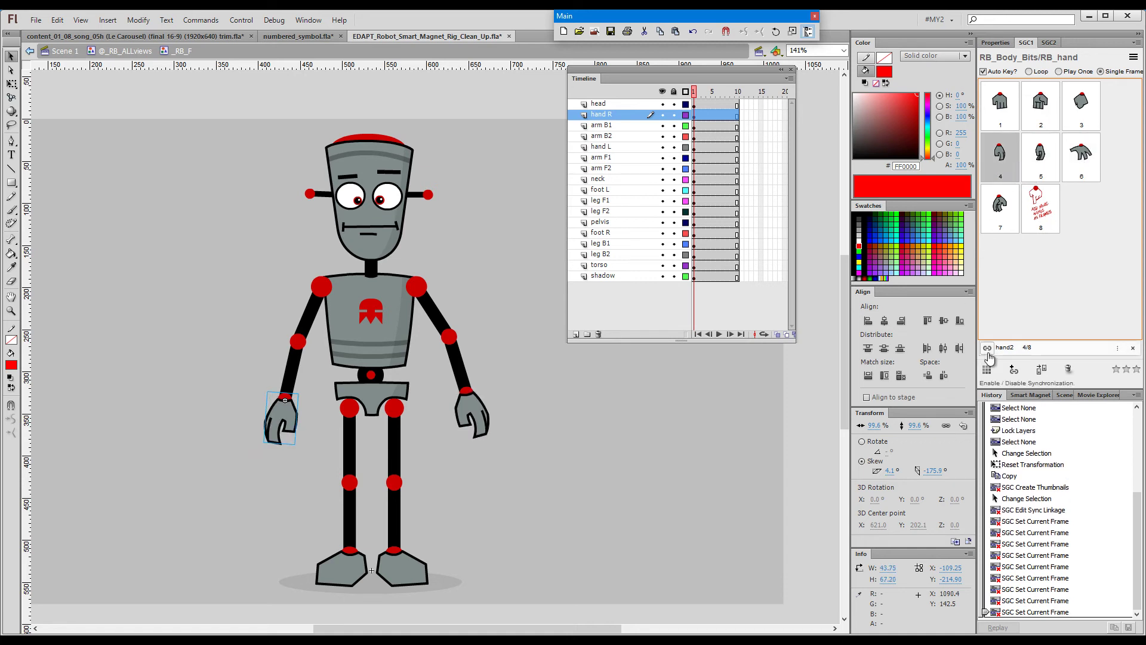
left_click(1051, 166)
left_click(985, 107)
left_click(1027, 144)
left_click(1079, 157)
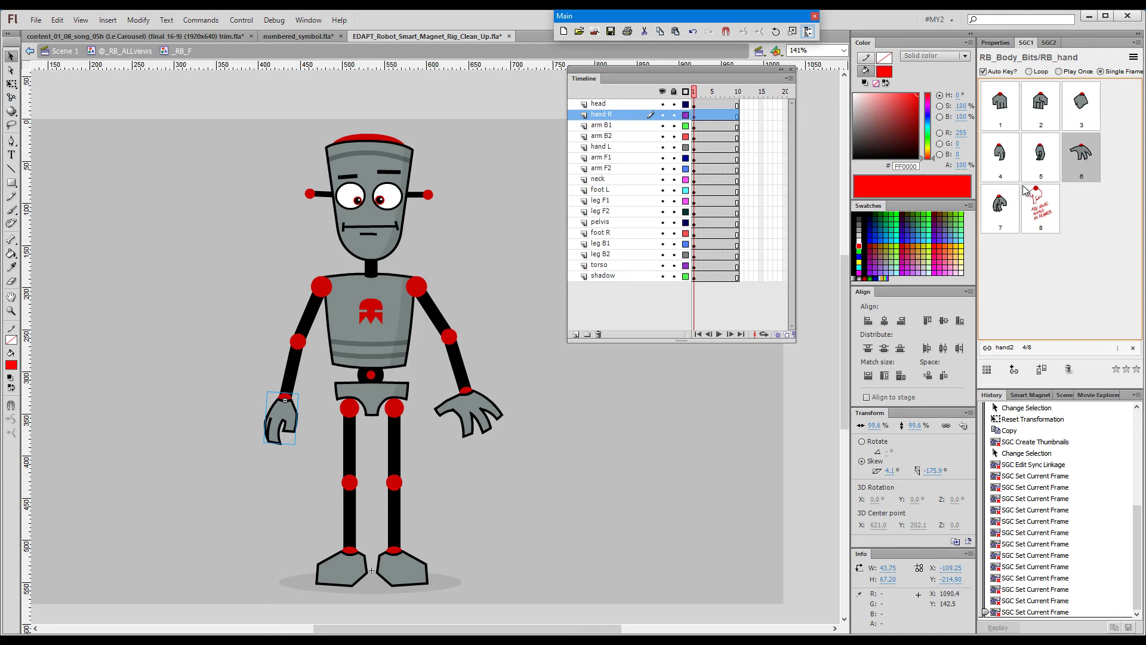
left_click(1076, 109)
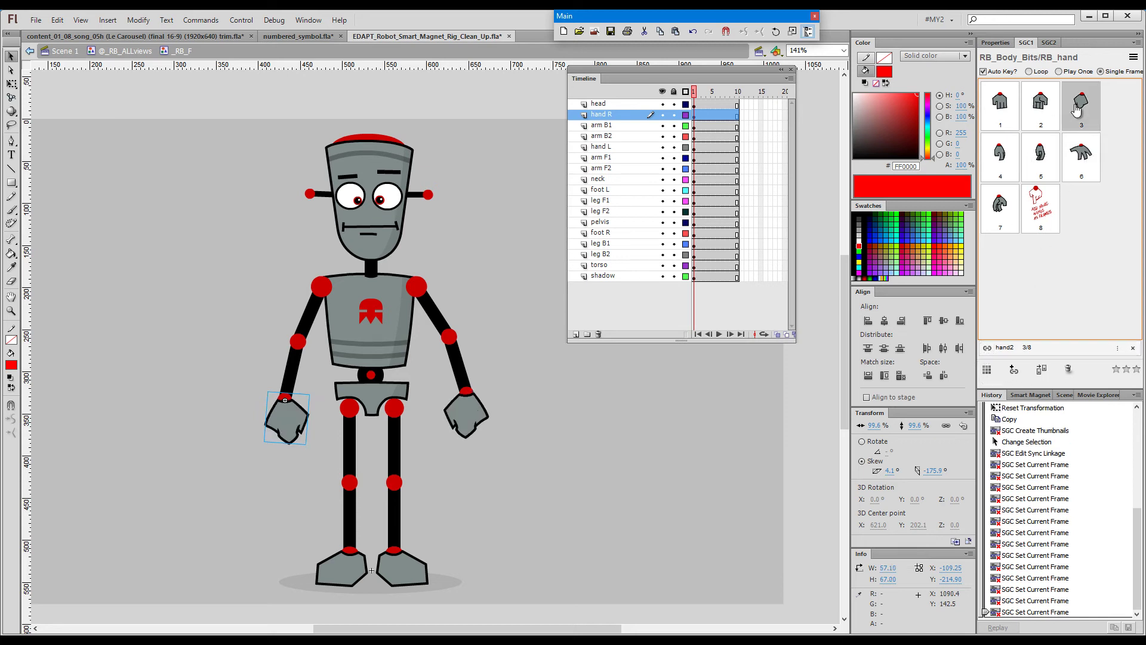
left_click(1043, 158)
left_click(1005, 163)
left_click(1007, 107)
left_click(1039, 157)
left_click(1083, 162)
left_click(998, 208)
left_click(1002, 112)
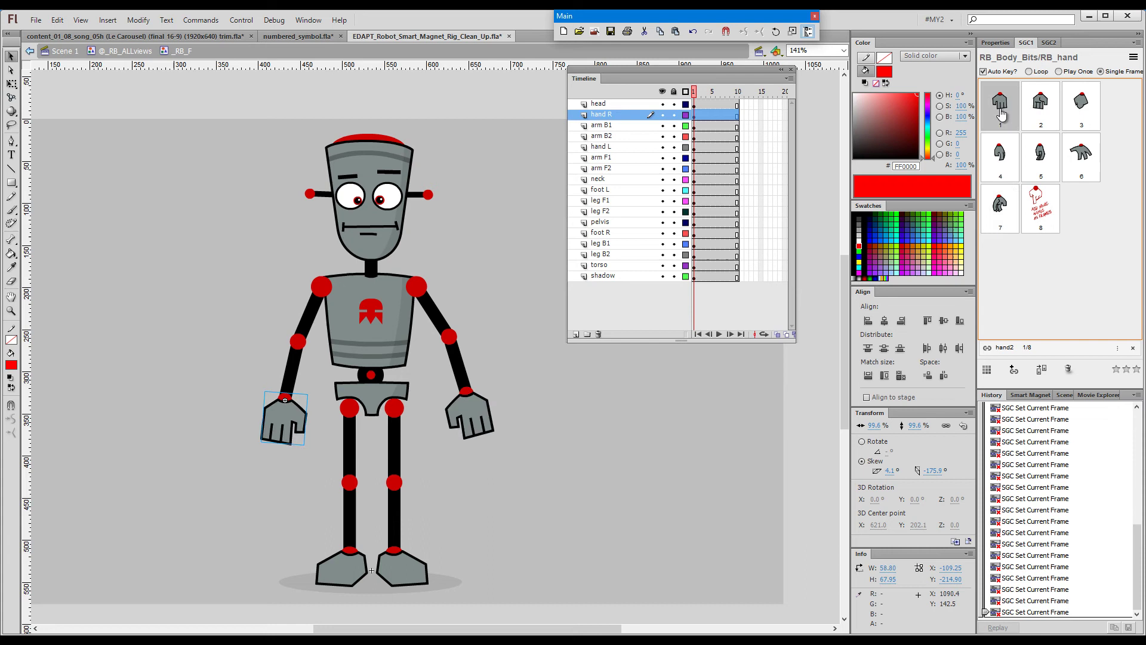
left_click(1081, 157)
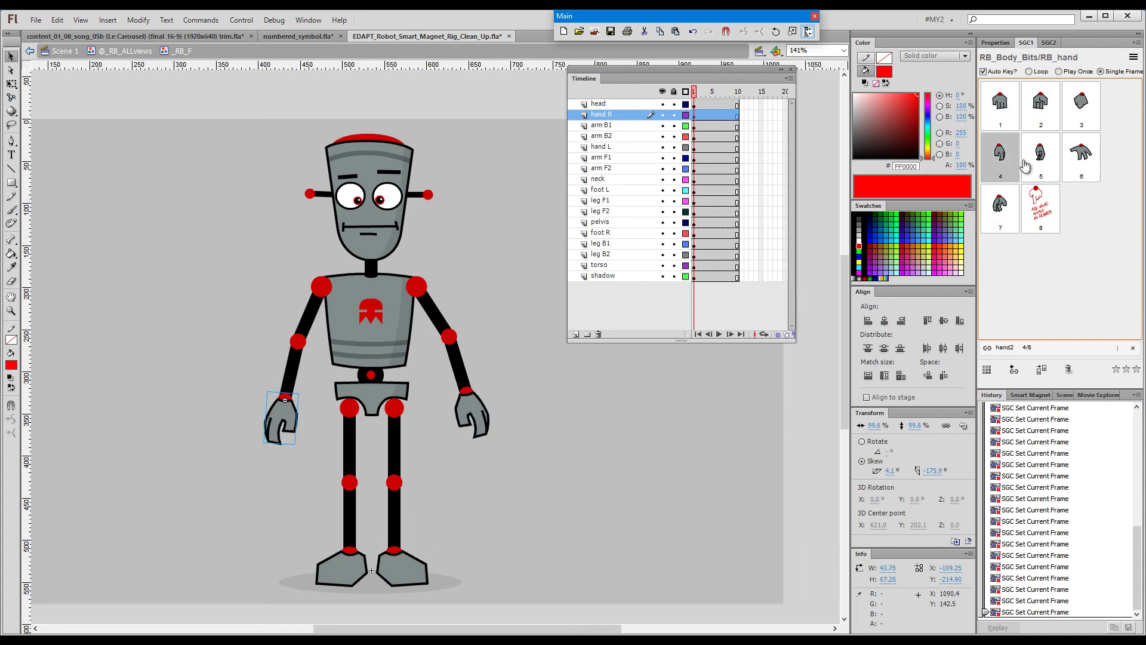
Step: Enter the robot's head down to RB_Head_F and create thumbnails for its mouth in SGC2
left_click(392, 220)
double_click(392, 216)
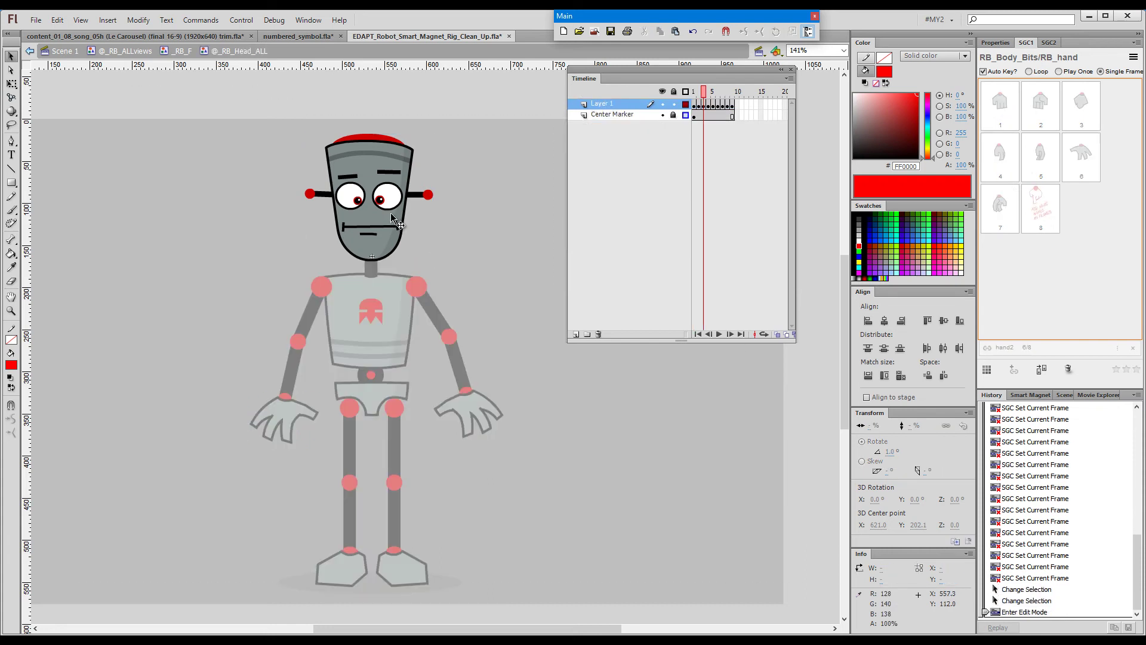
double_click(392, 214)
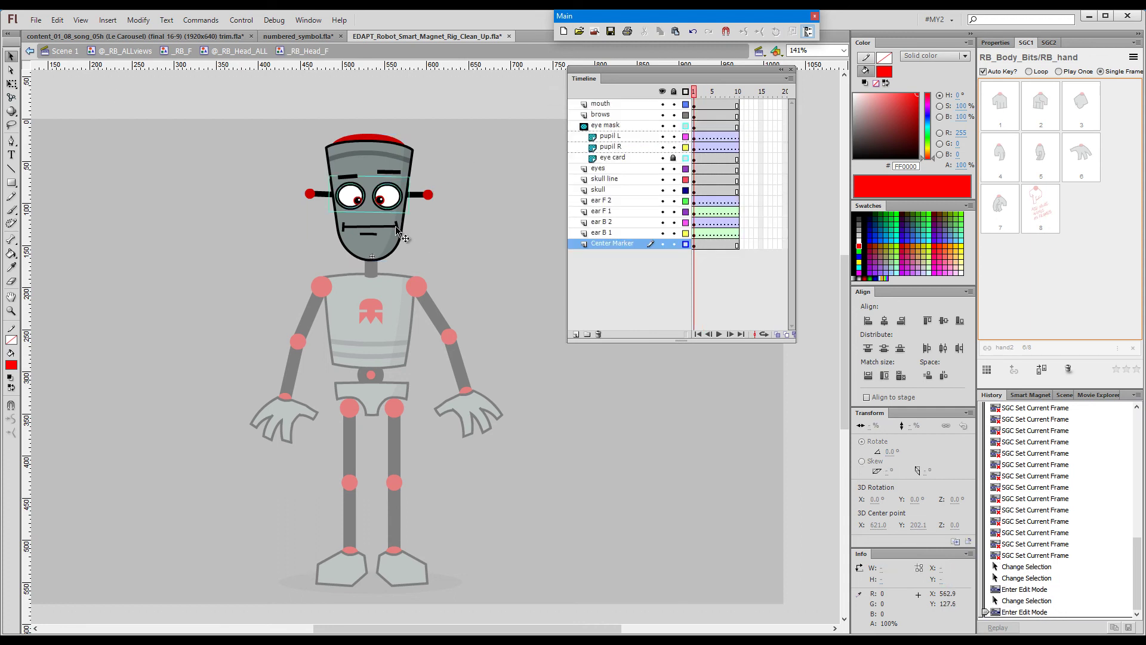
left_click(395, 227)
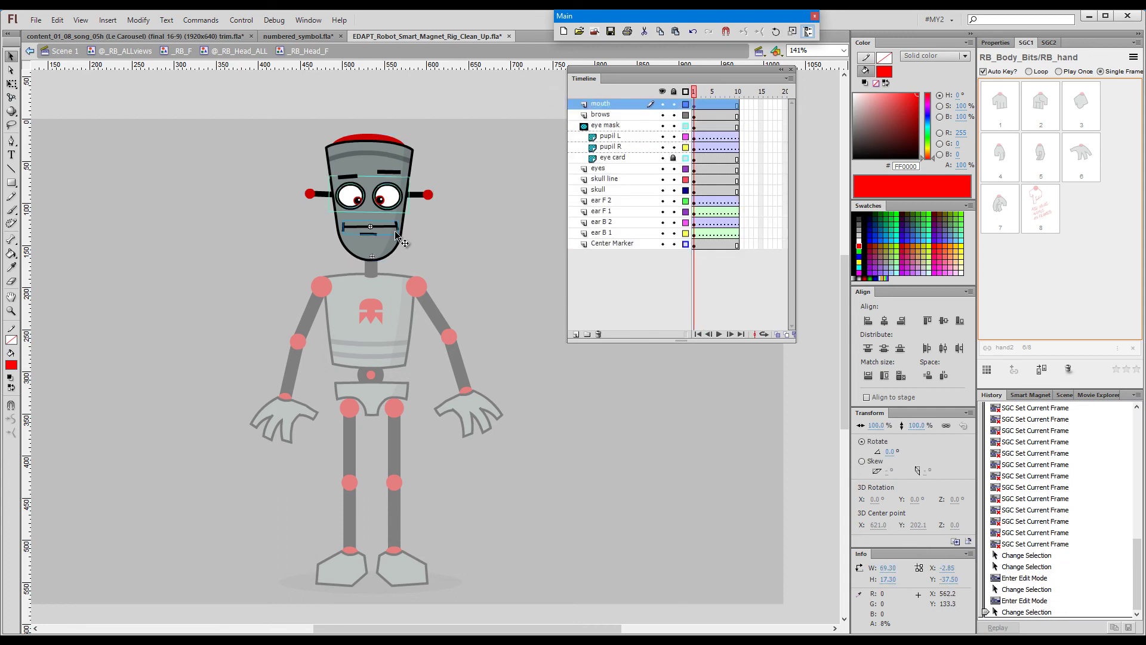
left_click(1050, 44)
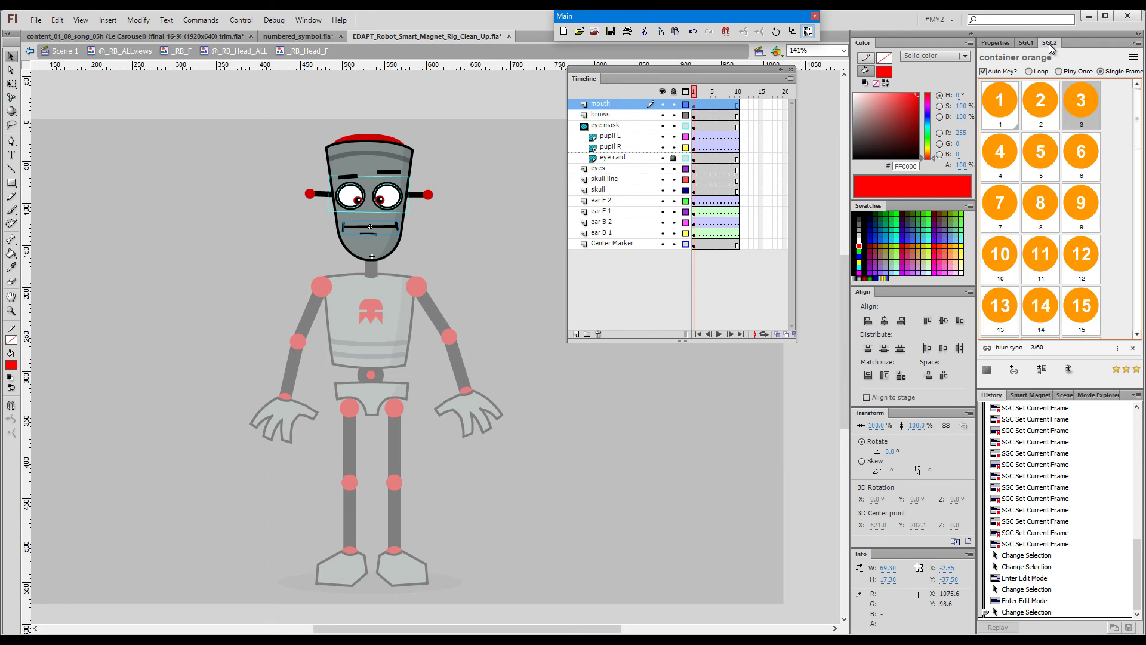
left_click(988, 371)
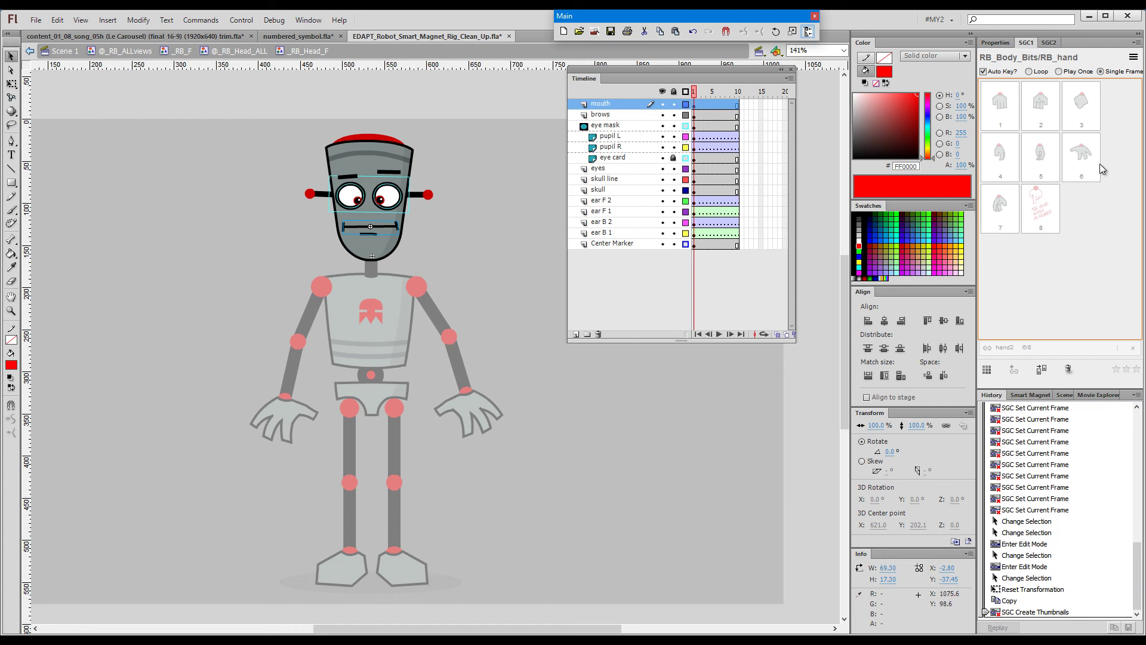
Step: Return to the RB_F symbol, bring up SGC2 with its options, and deselect the head
left_click(595, 407)
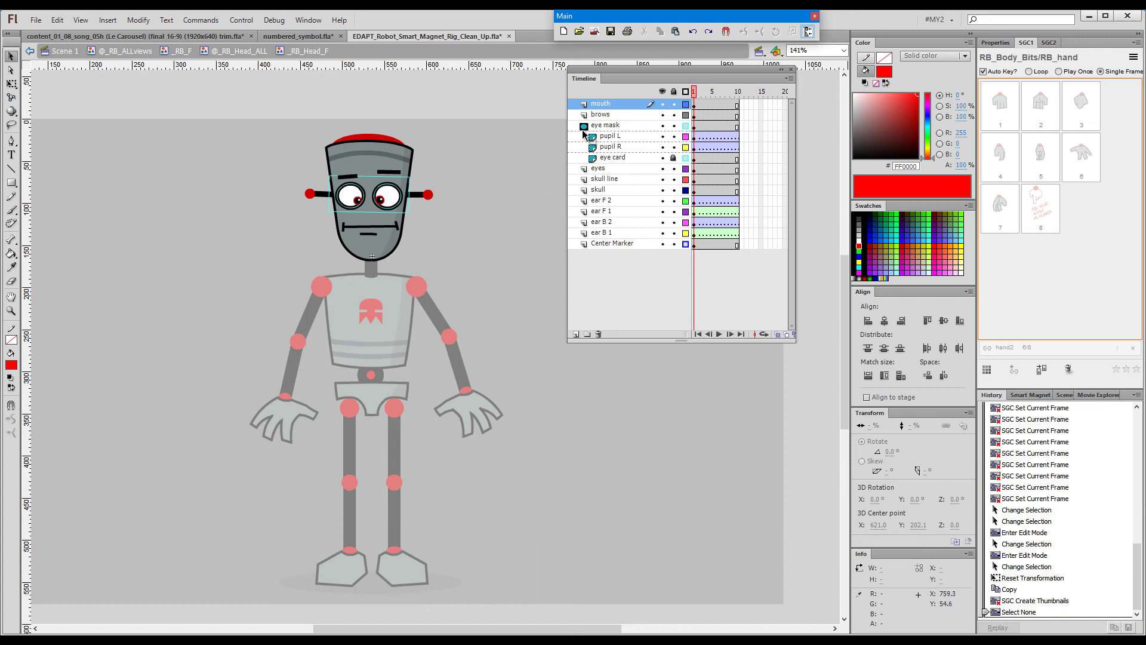
left_click(183, 58)
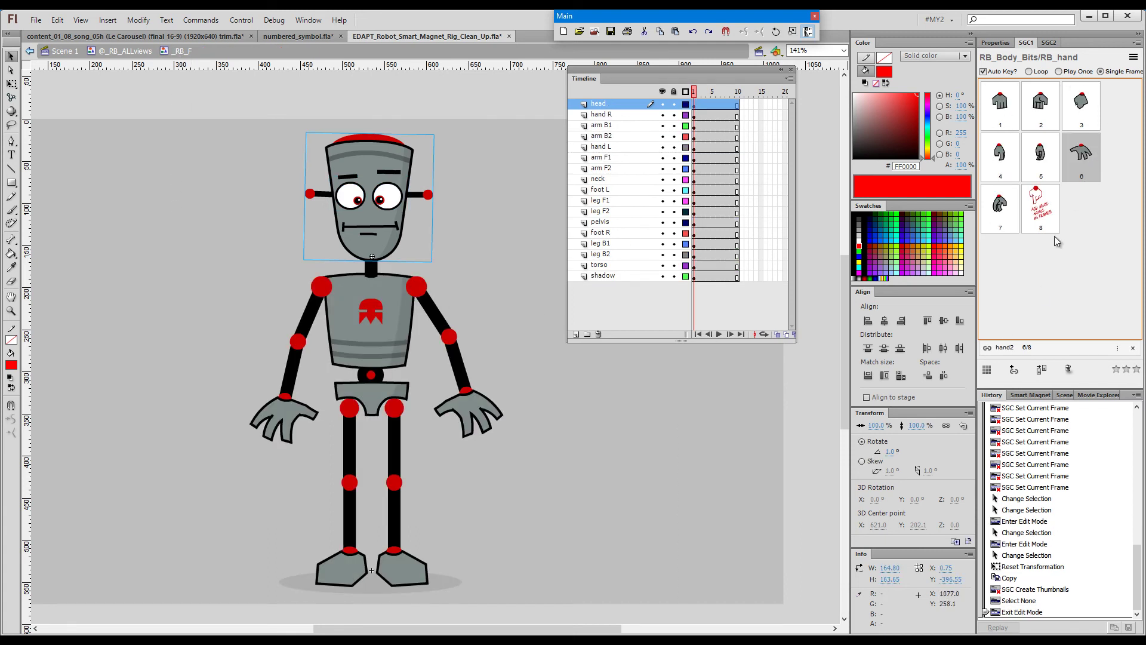
left_click(1052, 43)
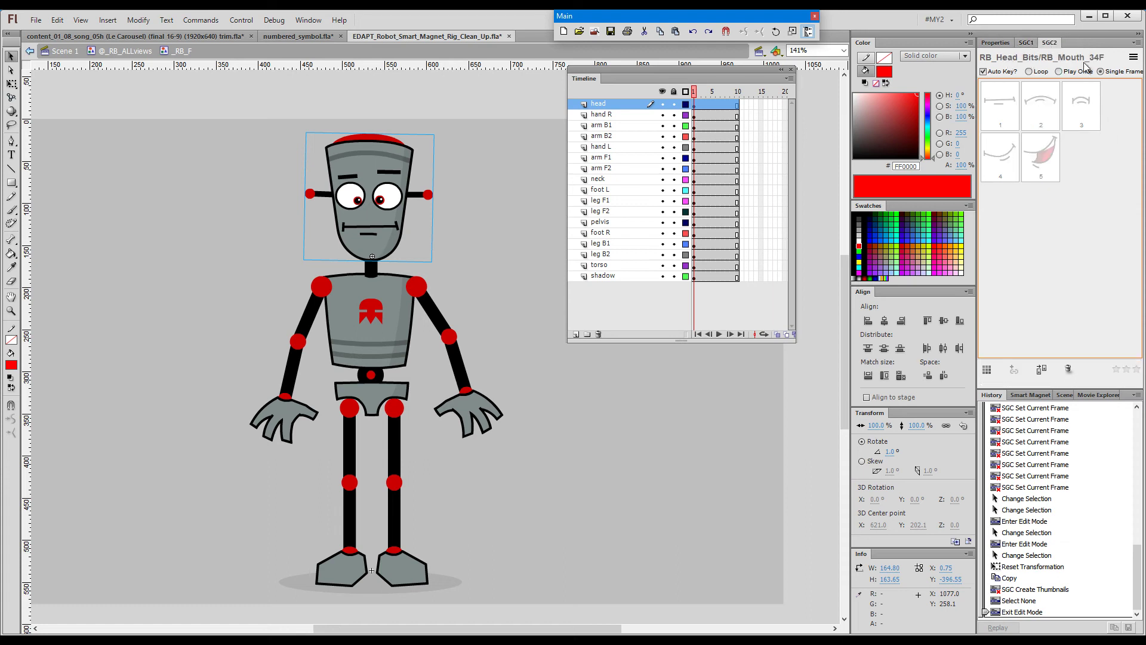
left_click(1132, 58)
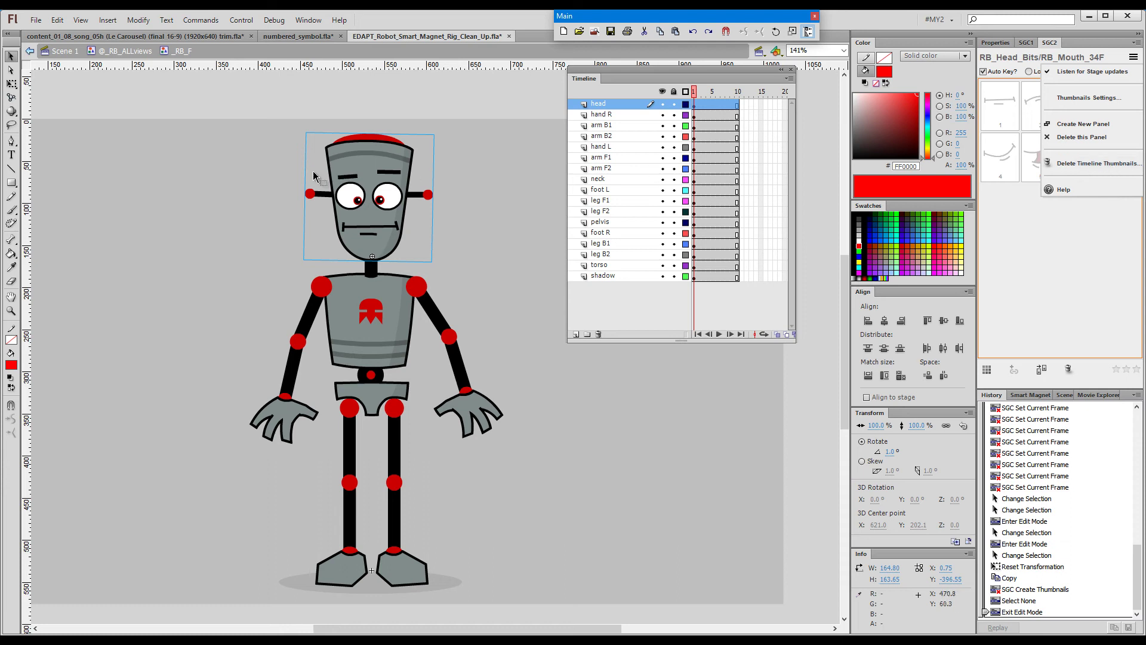
left_click(203, 196)
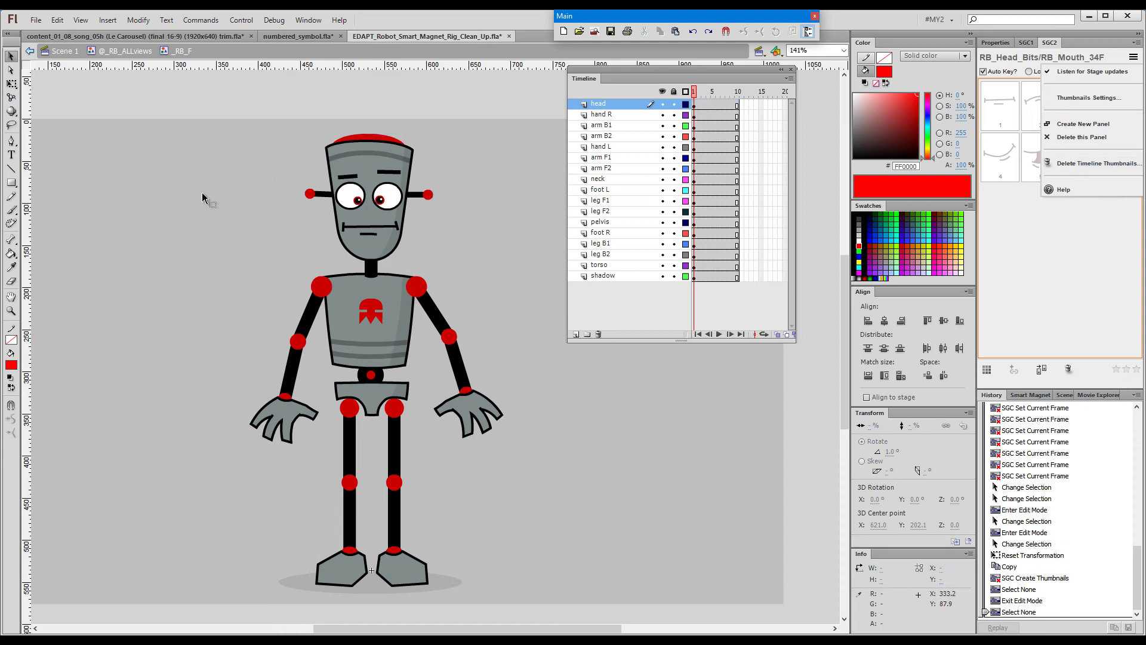
Step: Review the Smart Graphic Control Panel settings in the EDAPT control panel and leave them without applying changes
key("alt+F1")
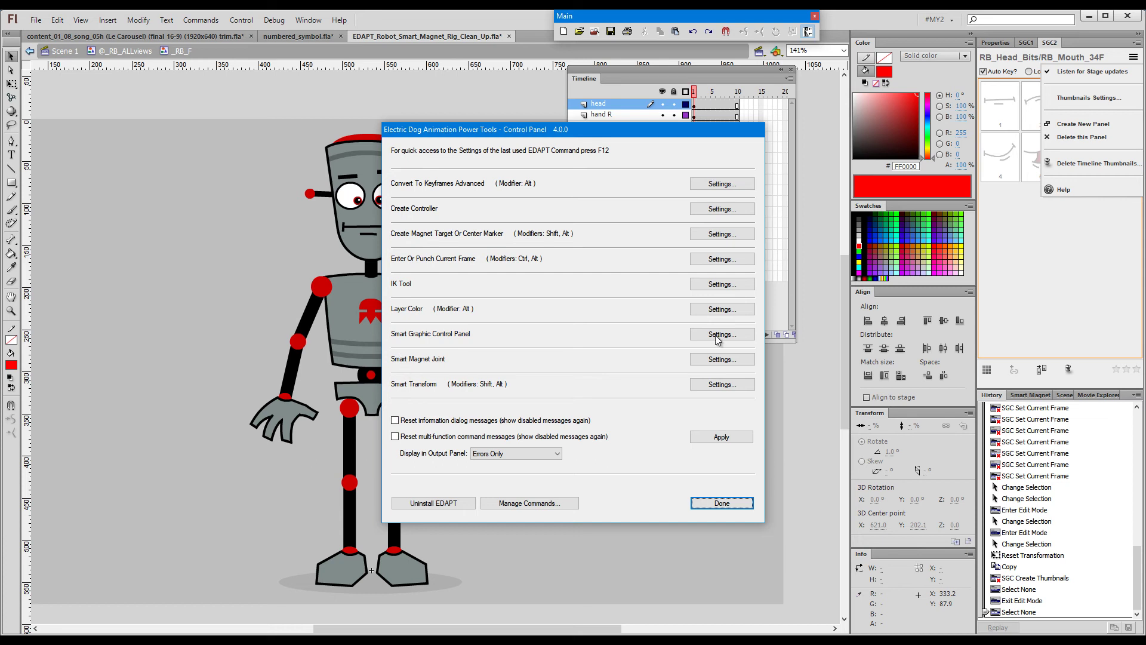
left_click(739, 335)
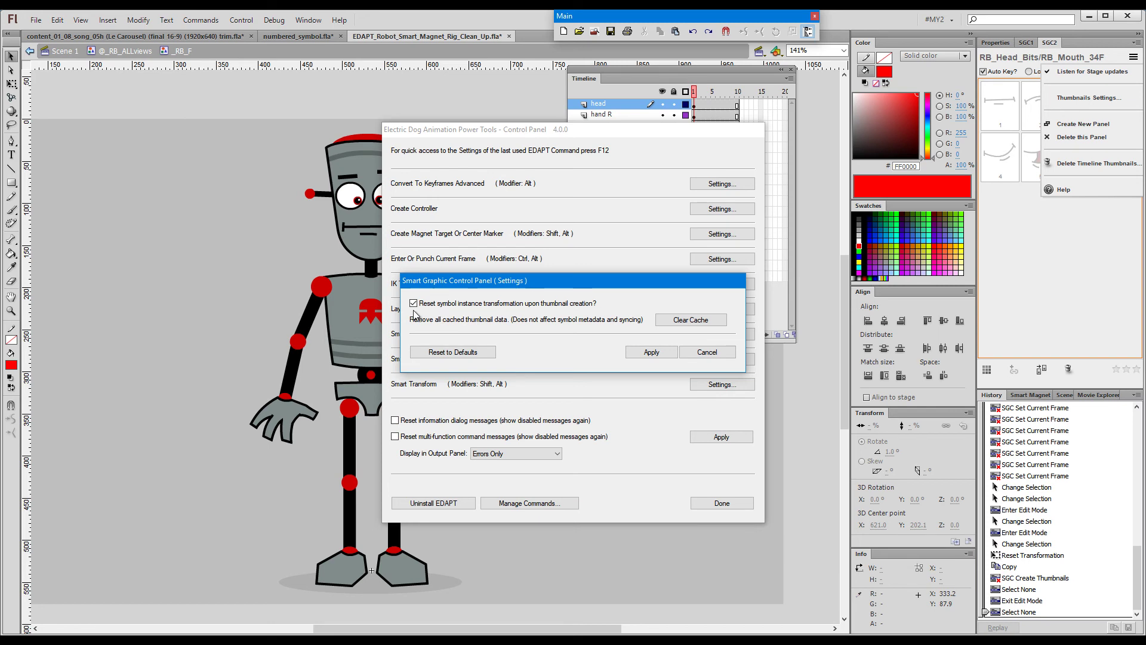
left_click(706, 352)
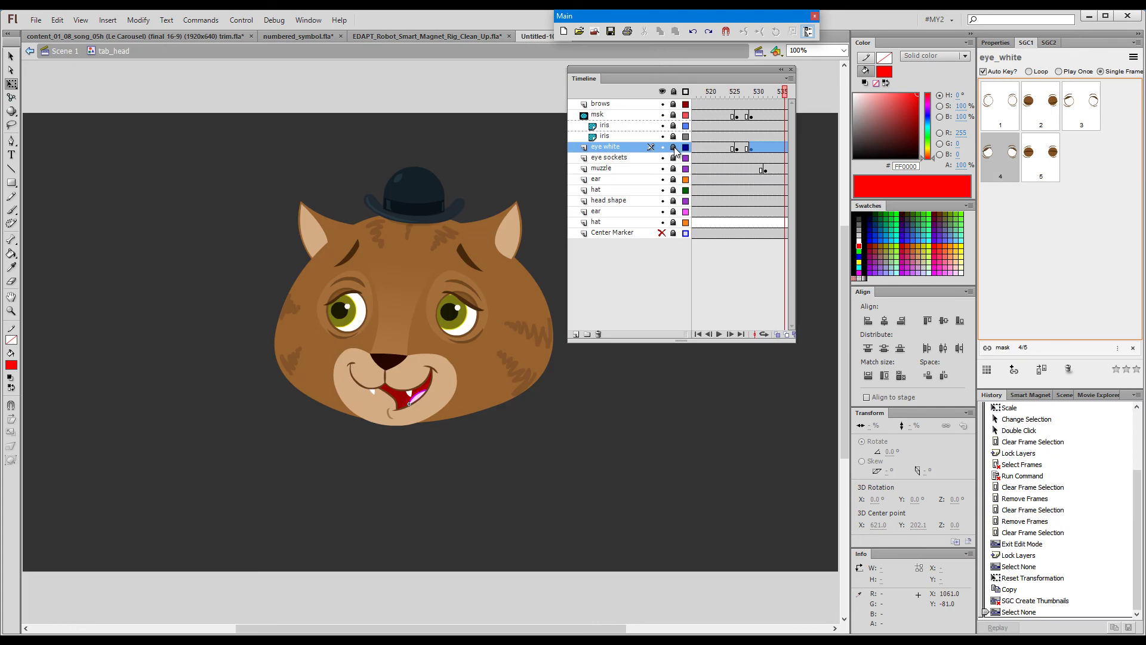
Step: Unlock the cat head's eye white layer and enter its tab_eye_white symbol for editing
left_click(674, 148)
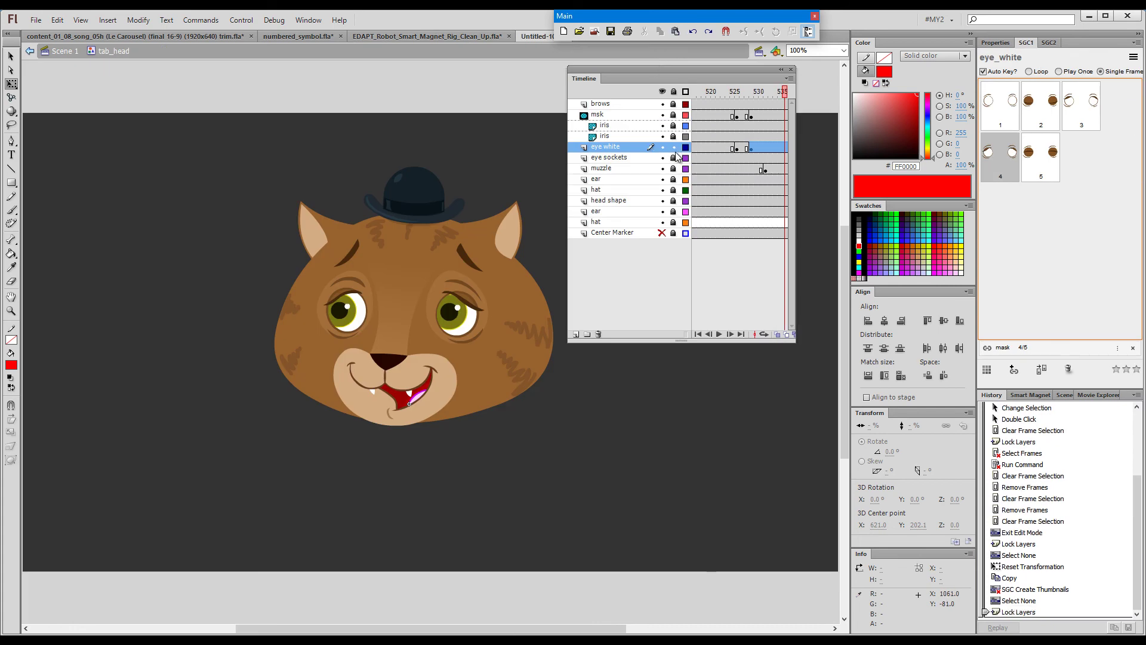
left_click(753, 148)
key("F2")
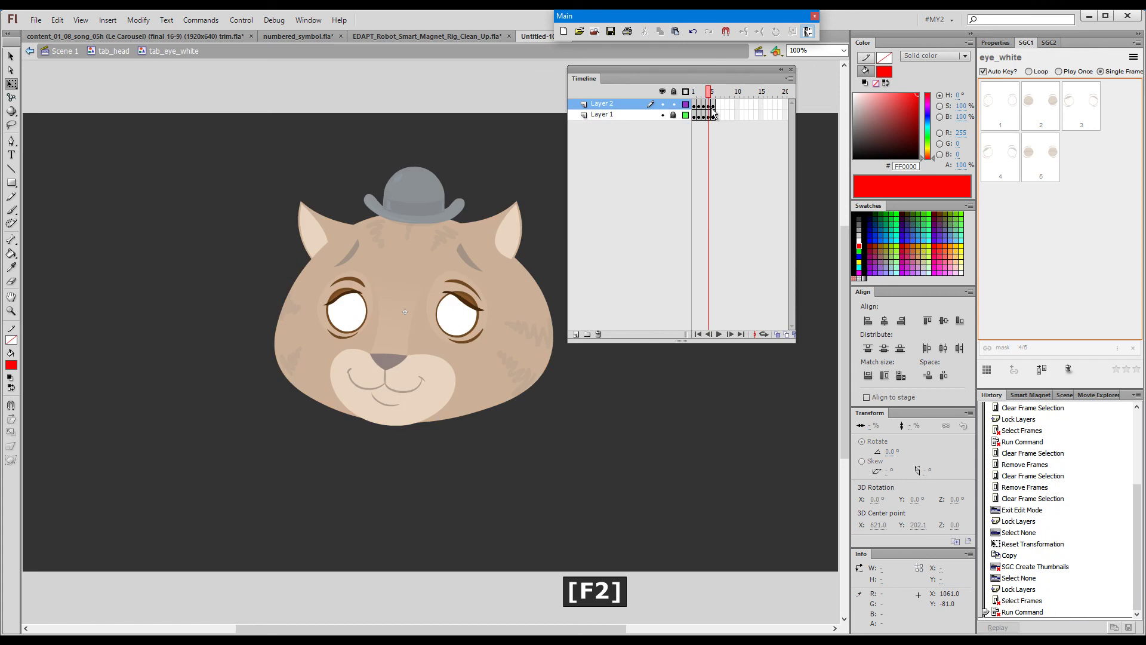
Step: Unlock Layer 1 of the eye symbol and set the playhead to frame 1, with the eyes in close view
key("ctrl+space")
left_click_drag(289, 196, 515, 372)
key("space")
left_click_drag(531, 409, 440, 384)
left_click(674, 115)
left_click_drag(700, 93, 669, 101)
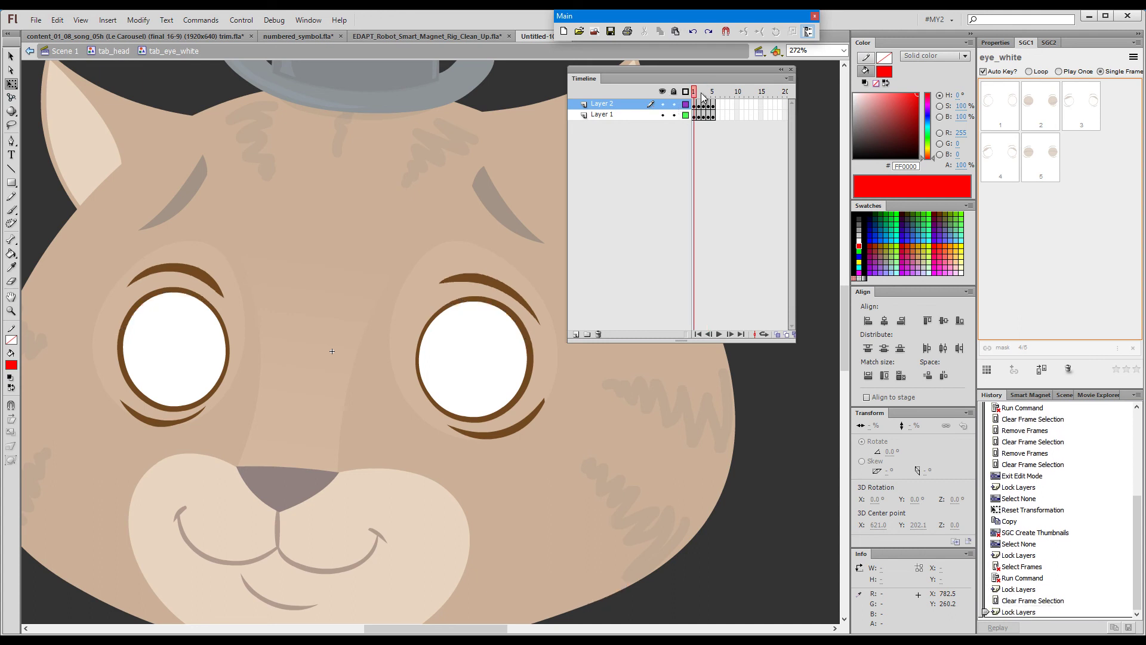
Step: Toggle the visibility of Layer 1 off and on, and hide Layer 2 of the eye symbol
left_click(663, 112)
left_click(662, 112)
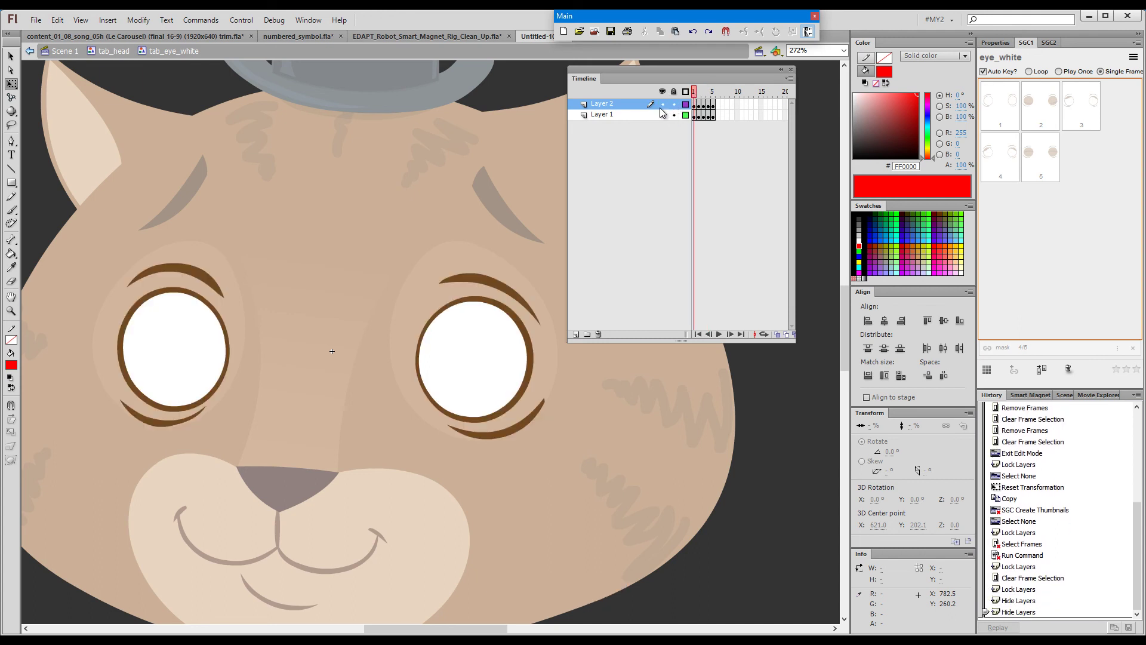
left_click(663, 105)
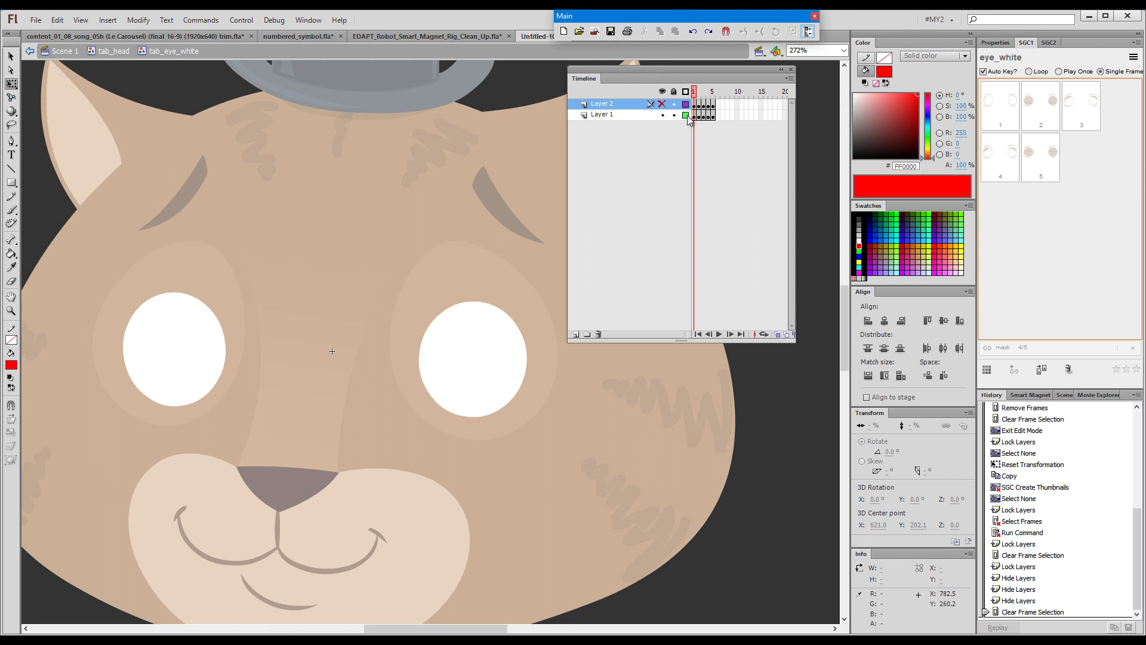
Step: Switch Layer 1 to outline display and back to full, unhide Layer 2, and return to the tab_head symbol
left_click(632, 115)
key("F5")
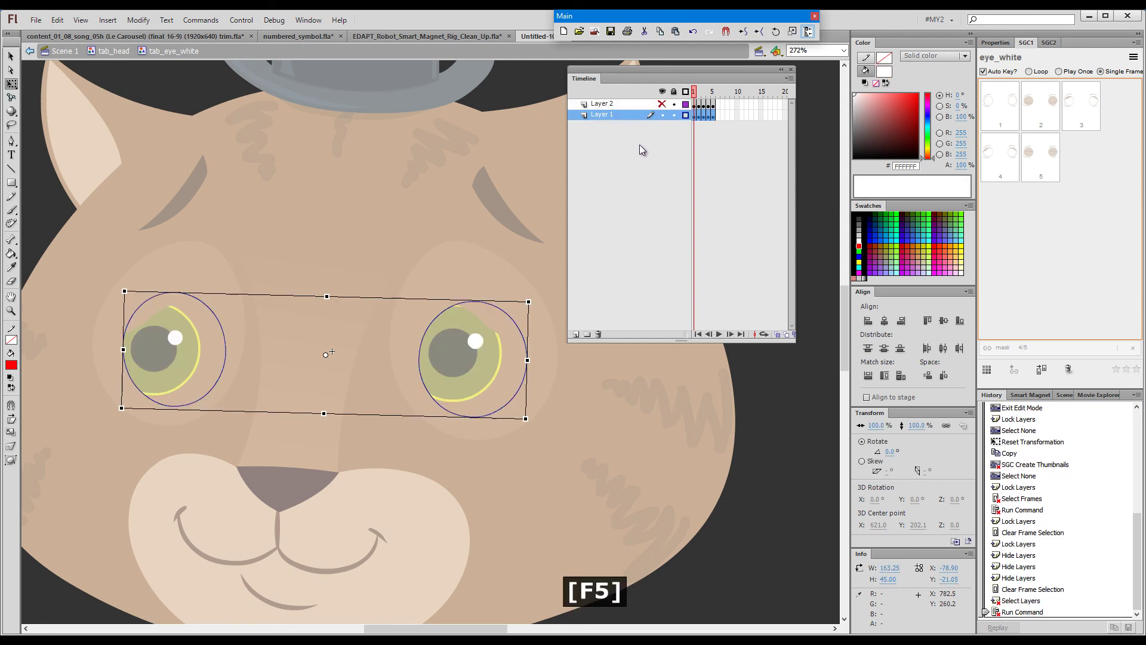
left_click(686, 114)
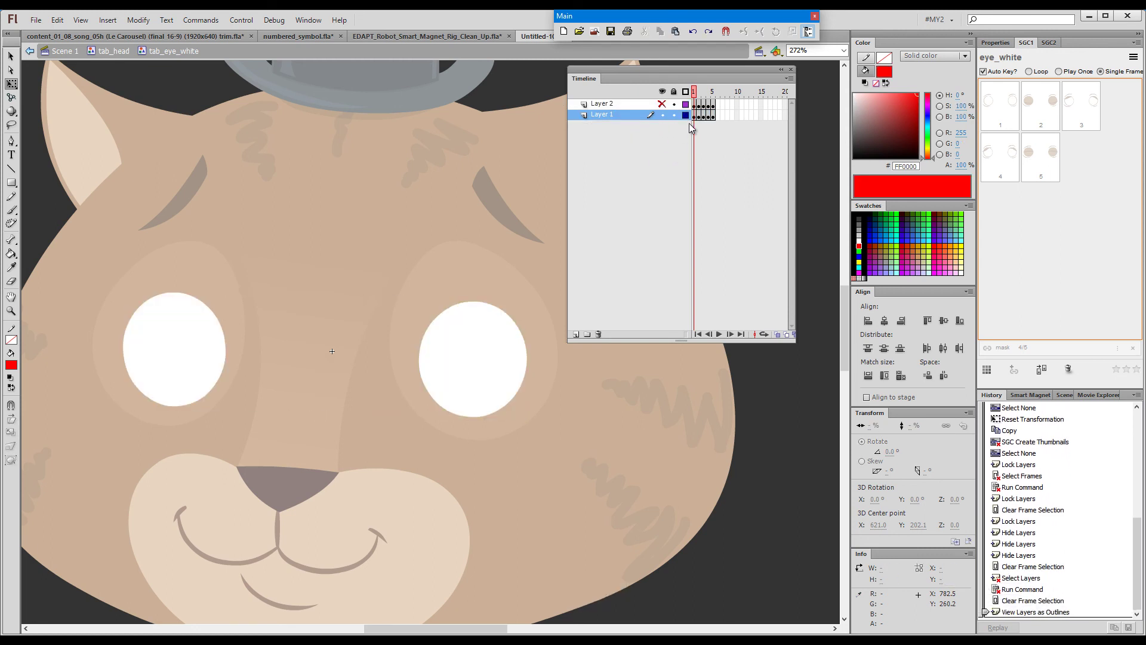
left_click(663, 104)
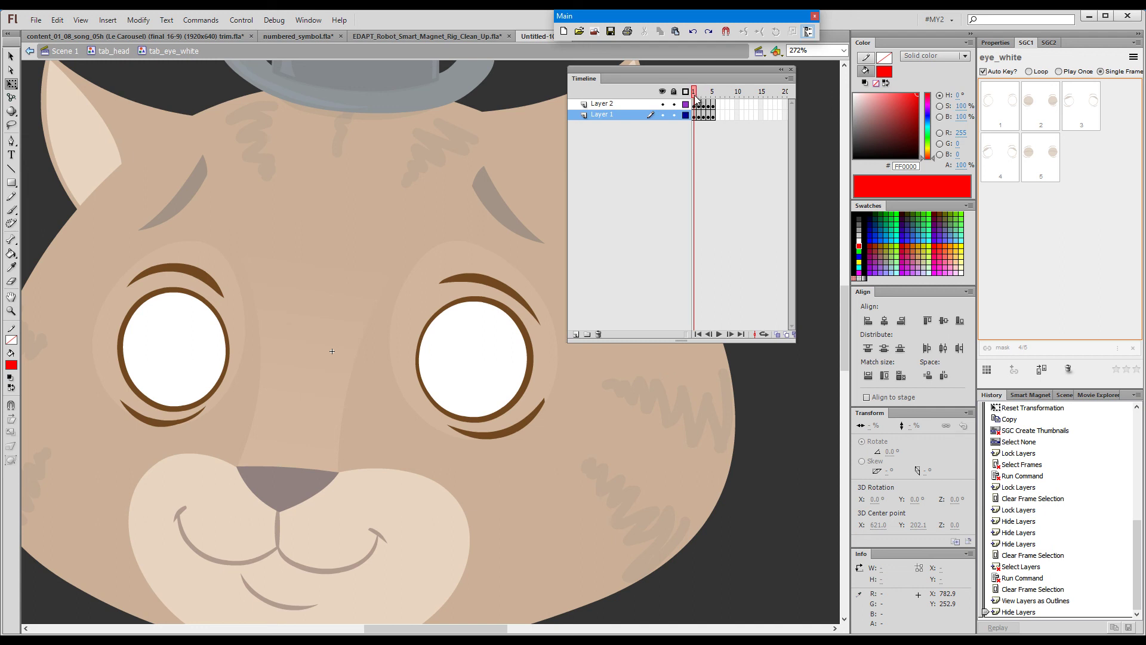
left_click(115, 51)
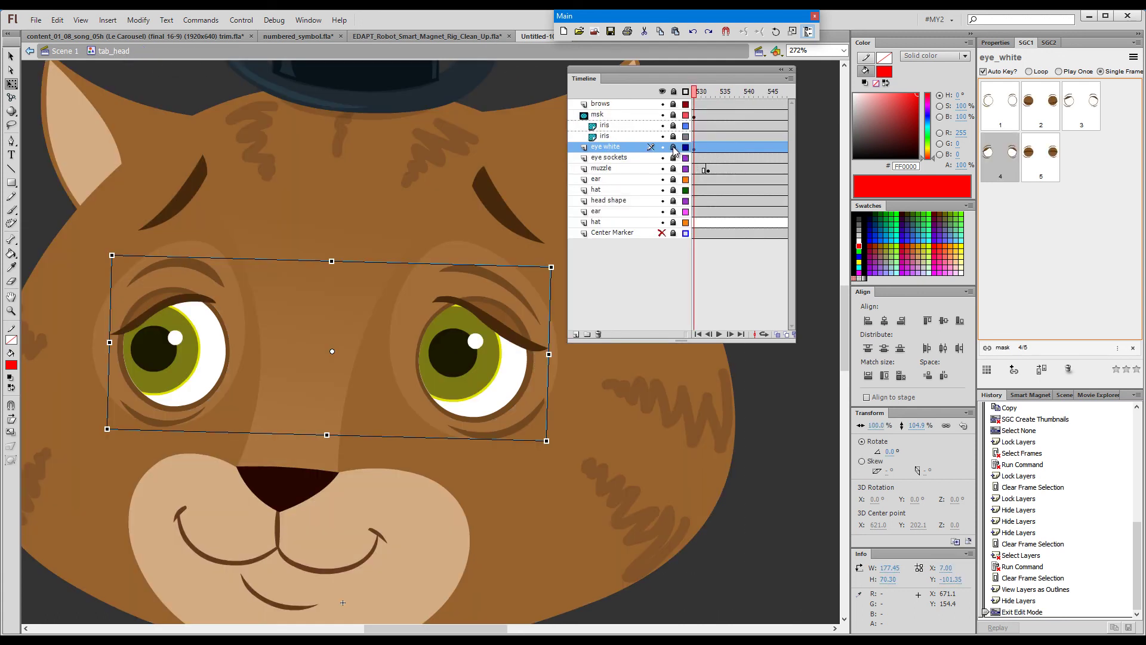
Step: Set the eyes to pose 1, then unlock the eye white layer and select its instance to view the properties
left_click(673, 147)
left_click(991, 111)
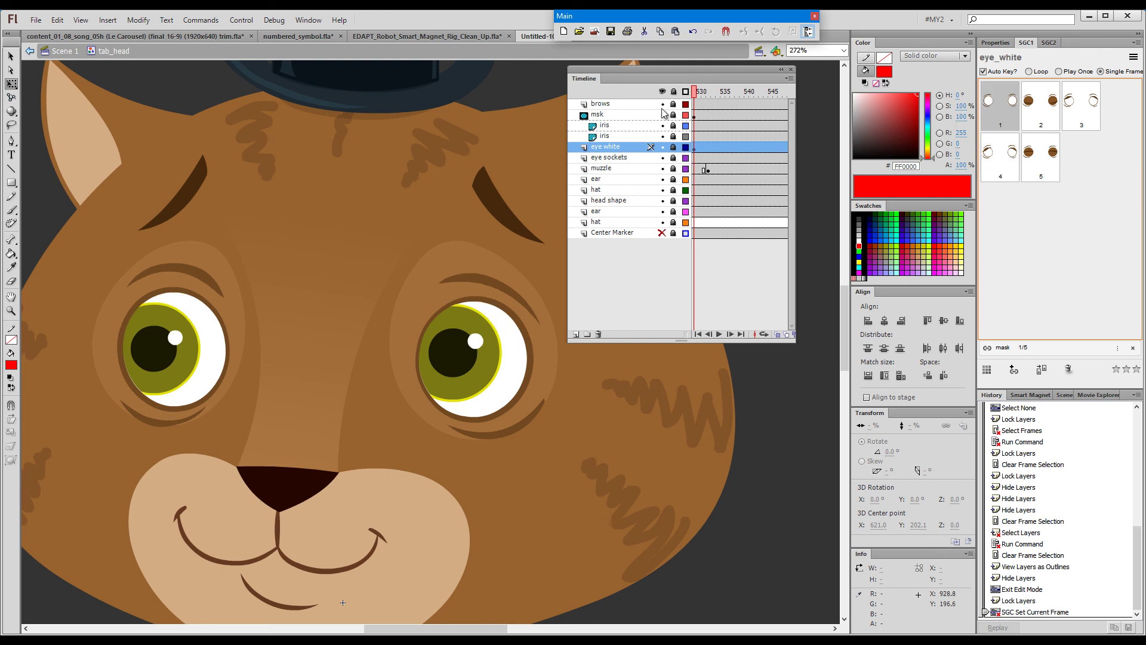
left_click(673, 146)
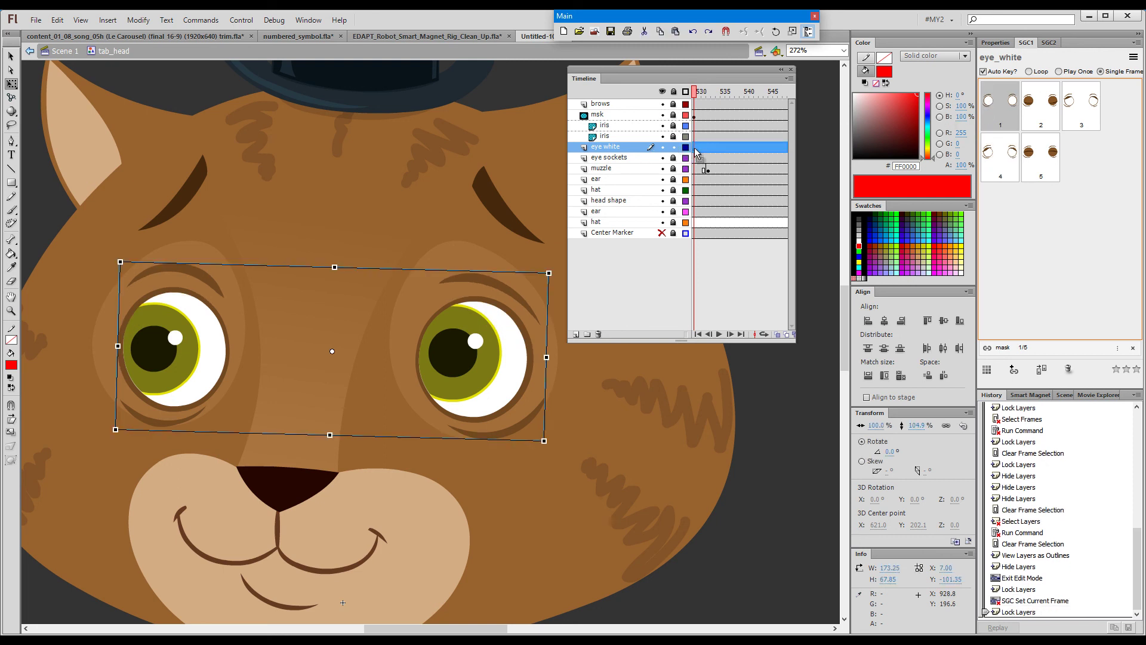
left_click(695, 148)
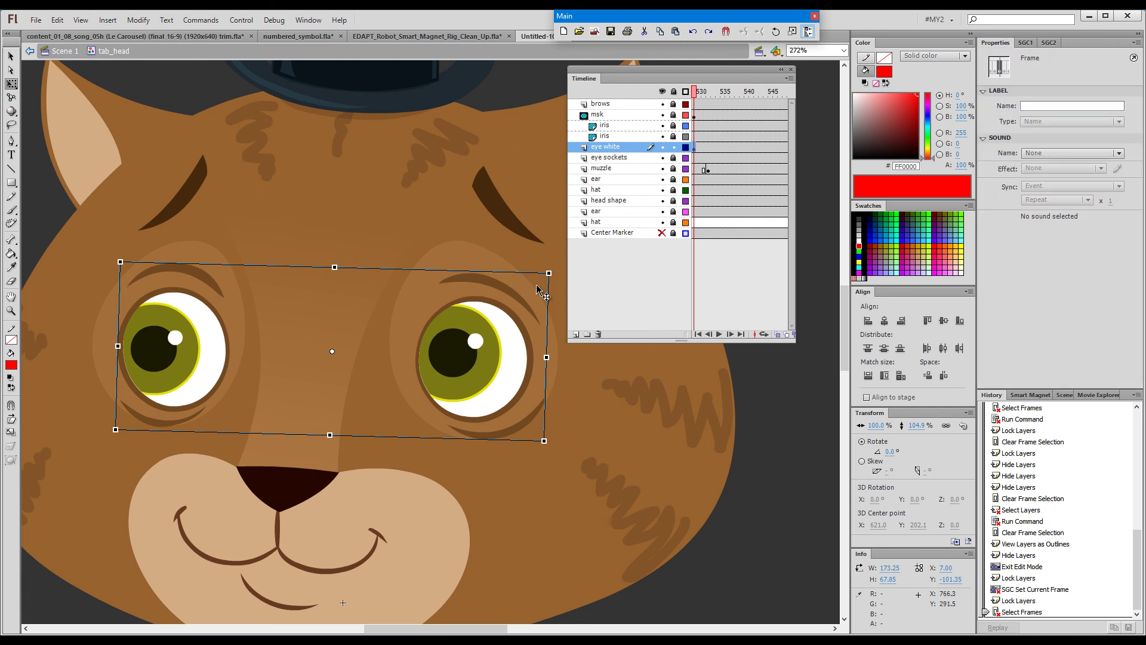
left_click(511, 330)
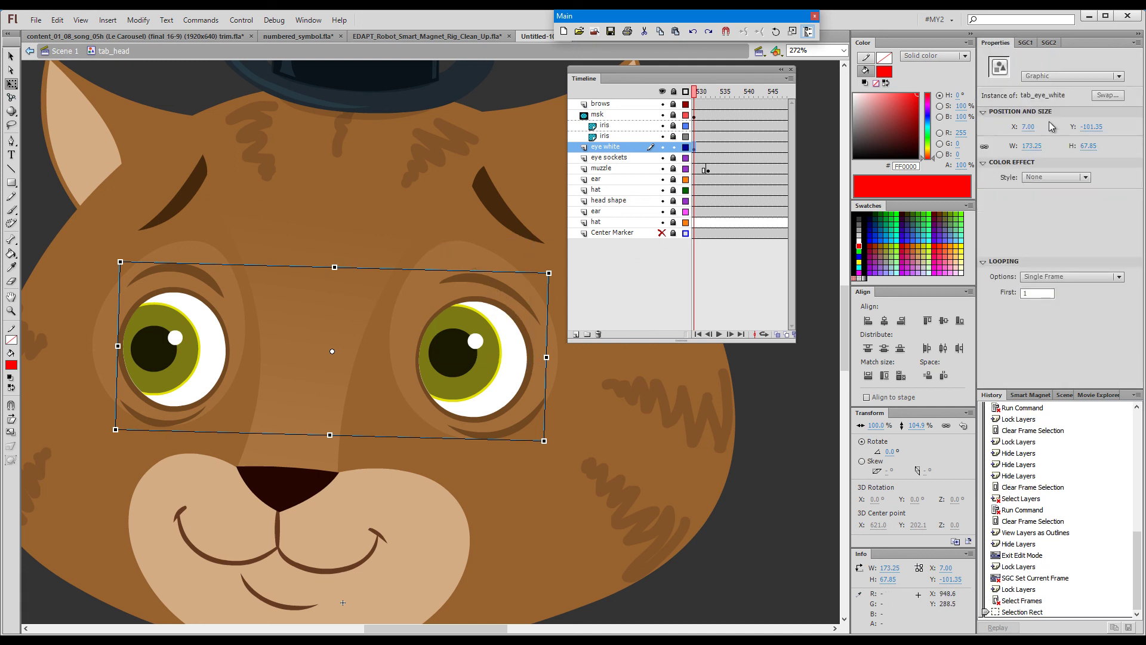
Step: Unlock the msk layer, select its tab_eye_white instance to check the color effect and looping properties, and relock the layer
left_click(694, 114)
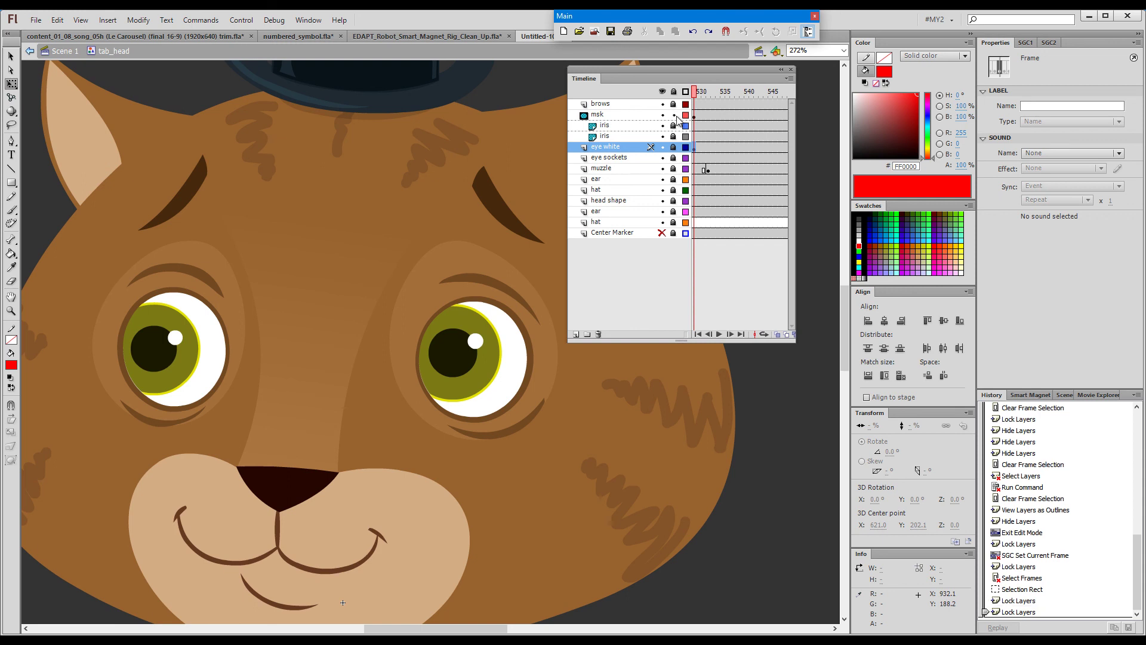
left_click_drag(407, 235, 420, 316)
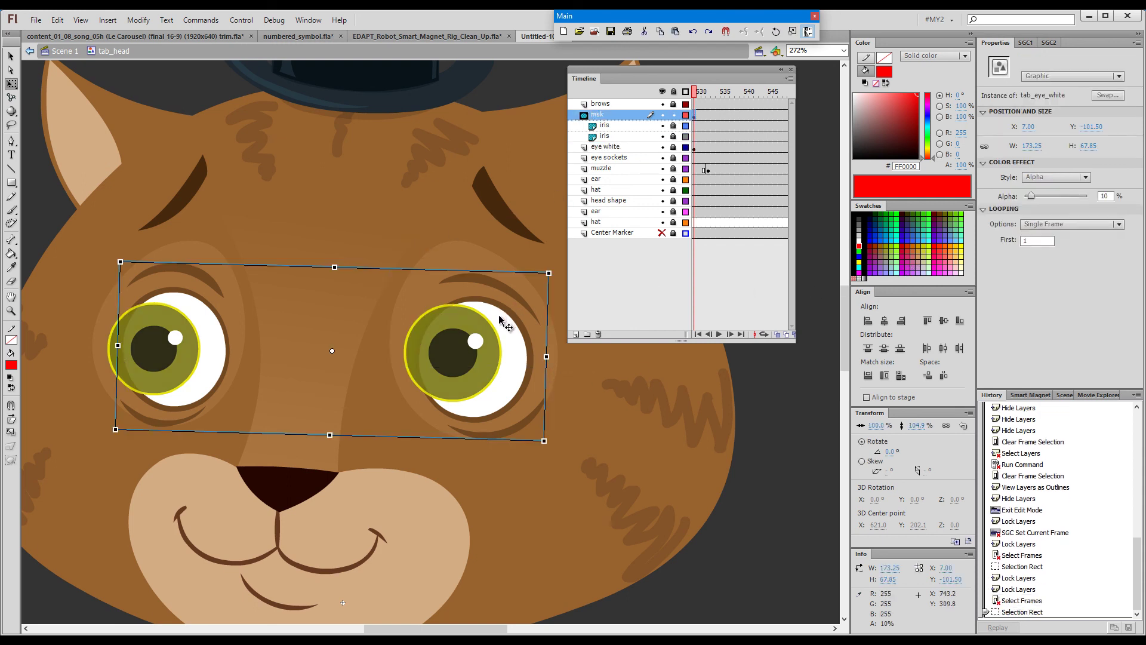
left_click(674, 115)
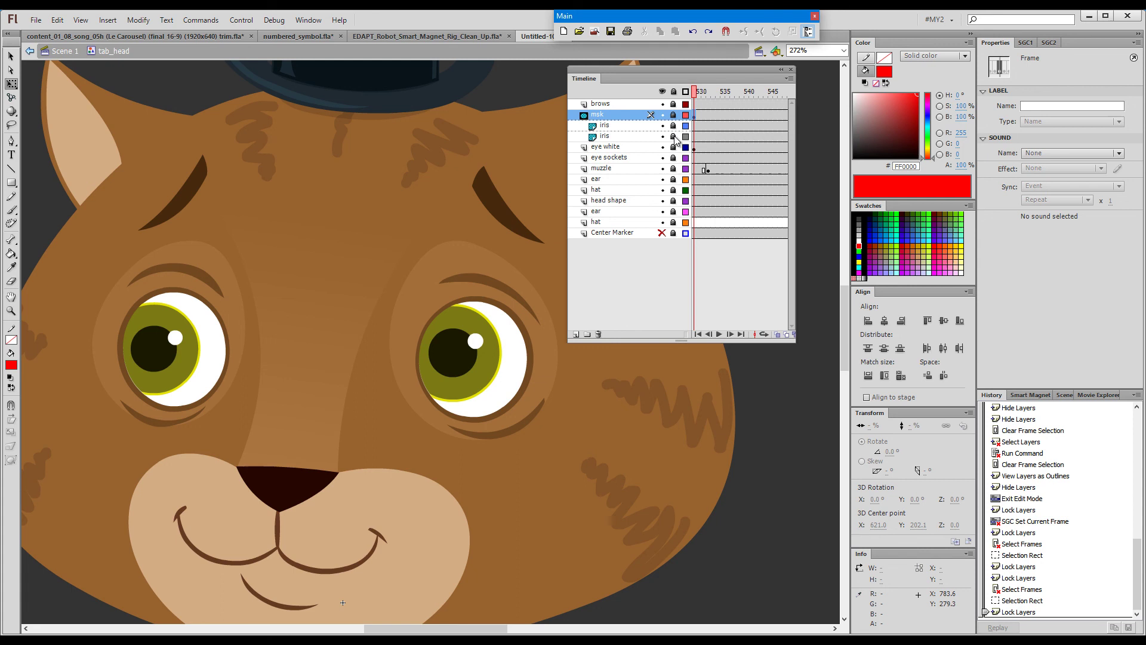
Step: Set the eyes to pose 2 with the SGC1 thumbnails and enter the eye white layer's tab_eye_white symbol for editing
left_click(1026, 42)
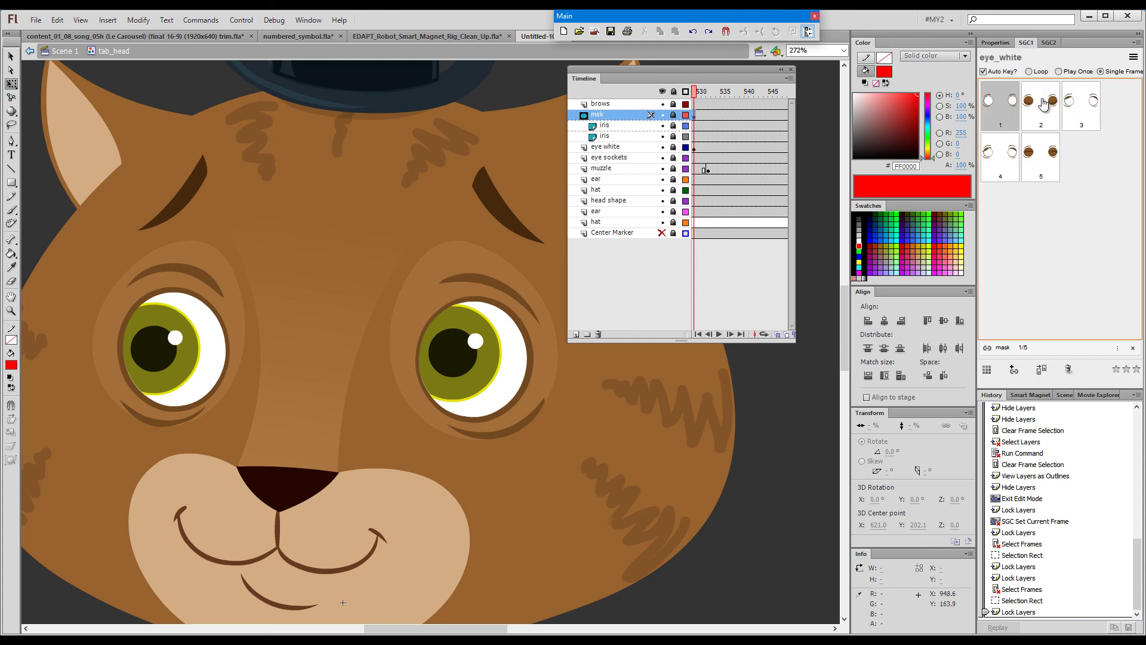
left_click(1041, 105)
left_click(673, 150)
key("F2")
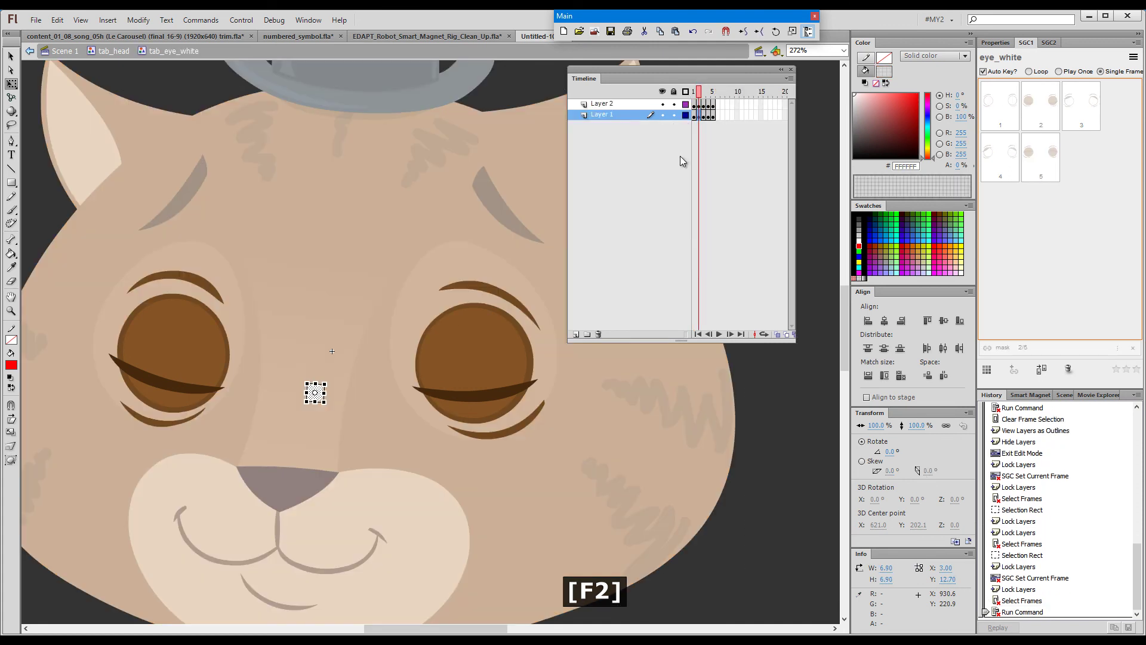
Step: Inspect the Layer 1 and Layer 2 artwork on frame 2 of the eye symbol, and return to tab_head
left_click(360, 457)
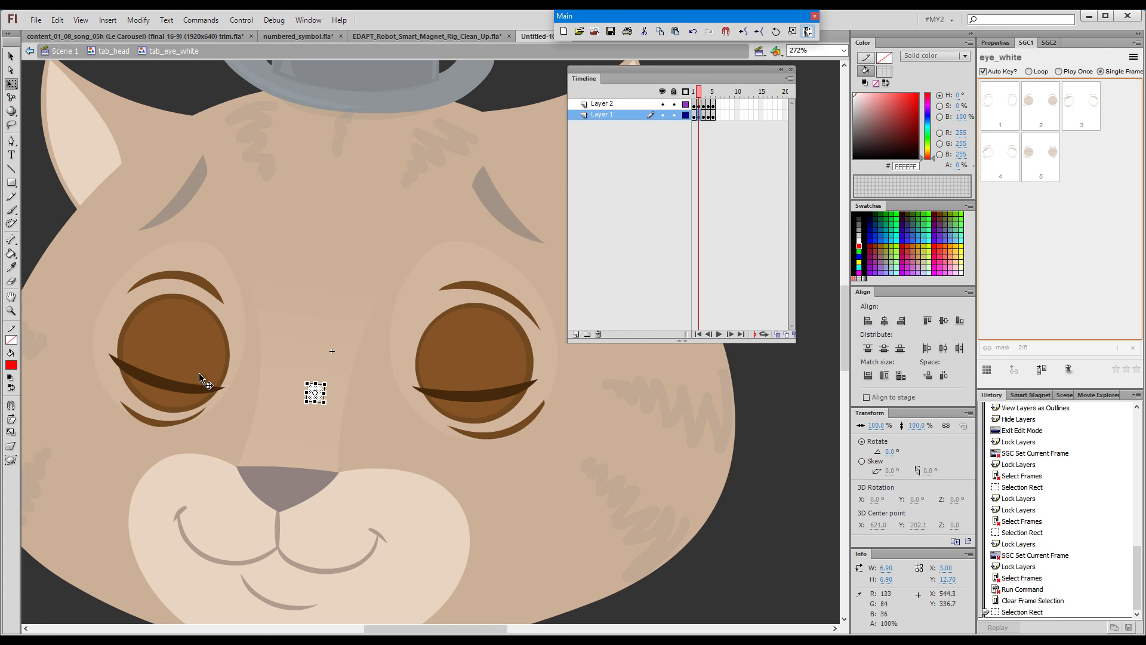
left_click(701, 107)
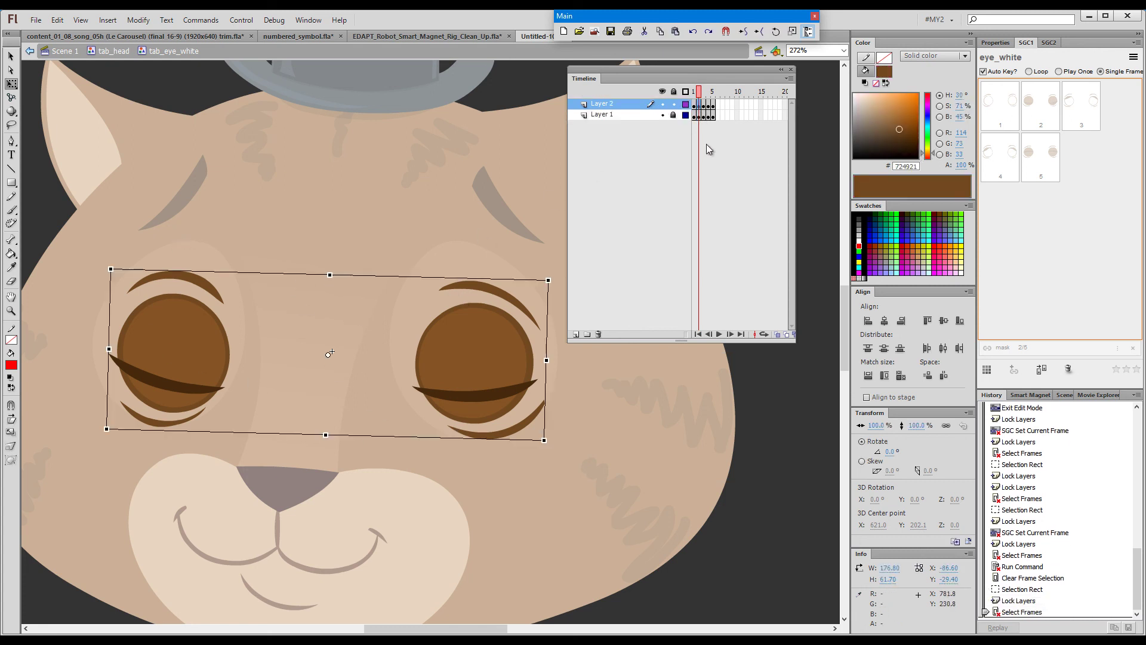
left_click(673, 104)
left_click(112, 51)
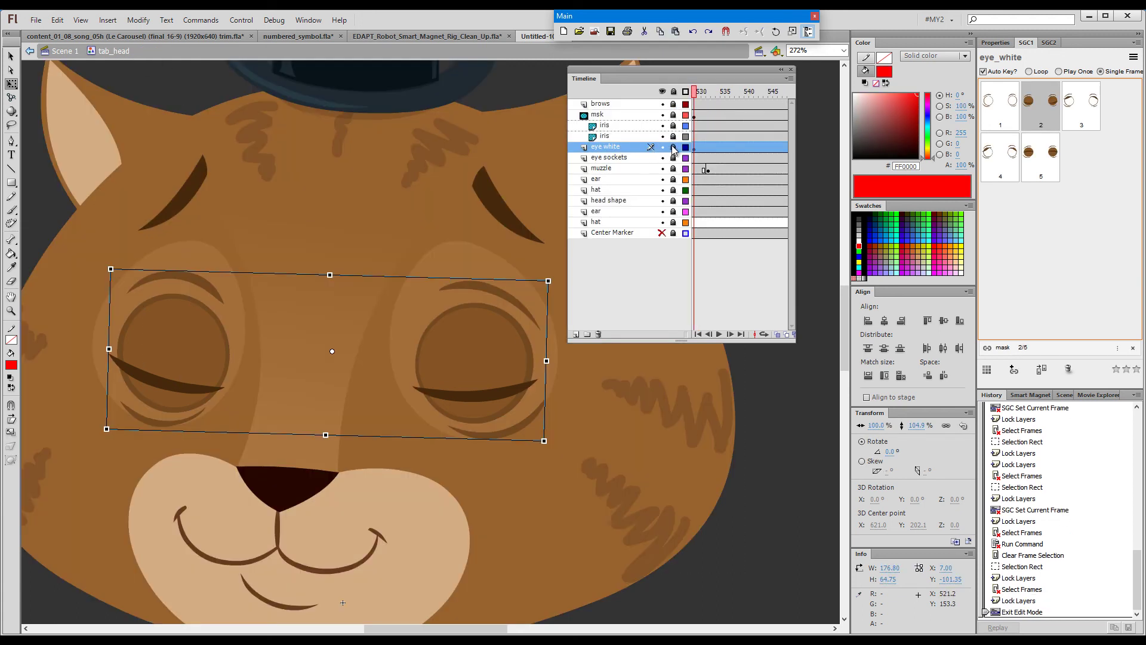
Step: Lock the eye white layer, and unlock and relock the msk layer to compare the closed eyes without and with masking
left_click(673, 147)
left_click(673, 115)
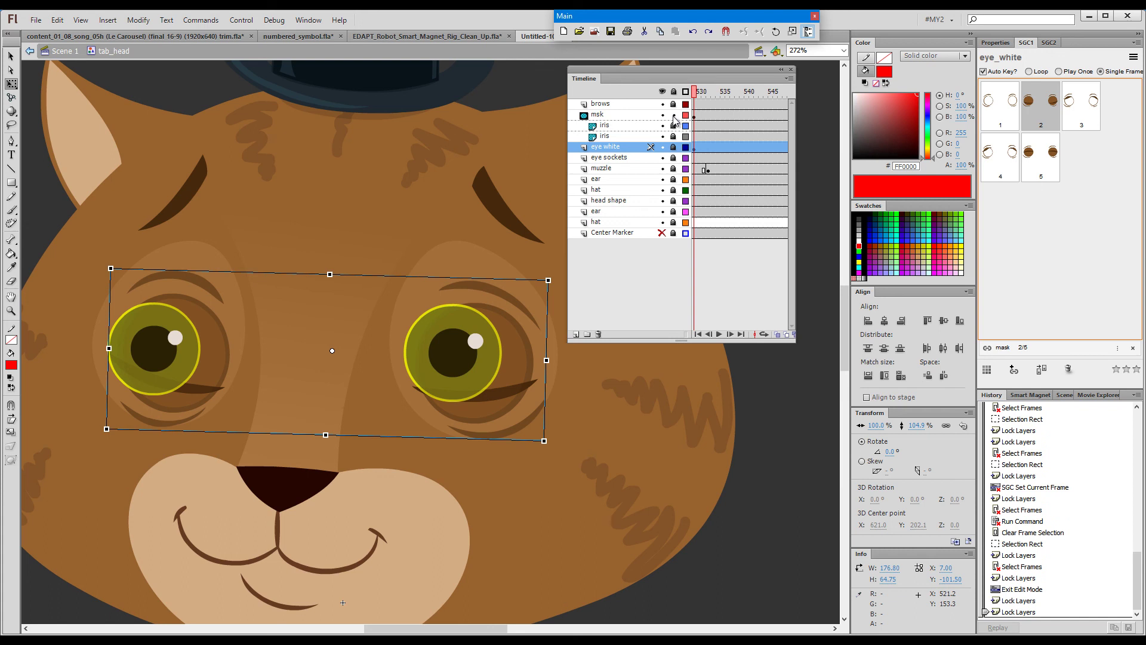
left_click(673, 115)
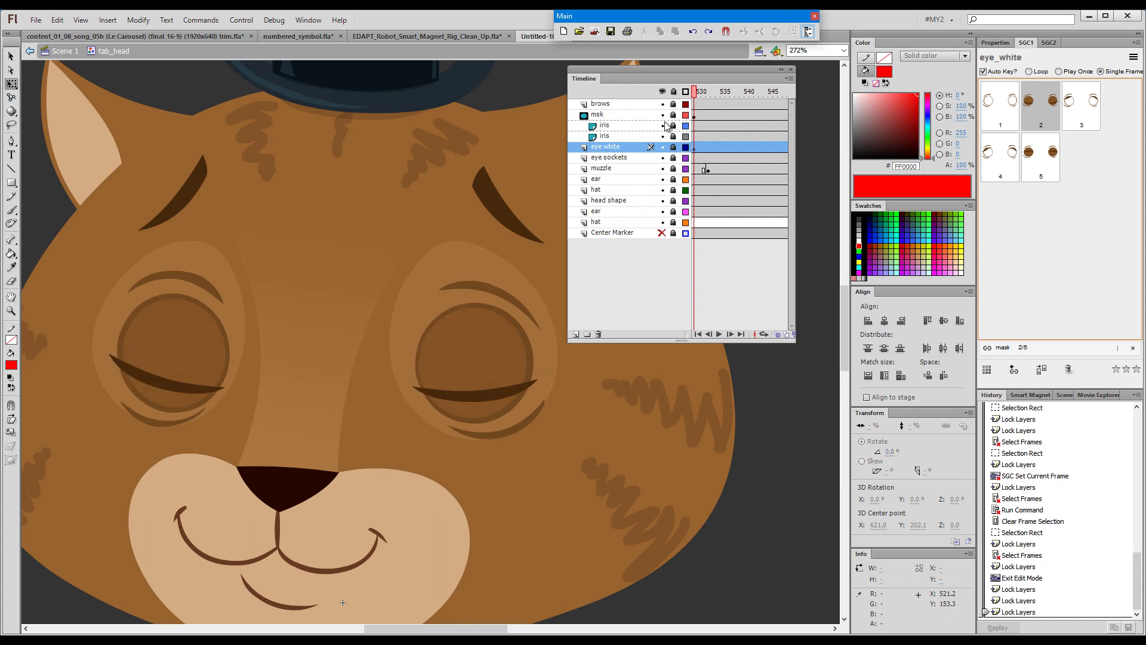
Step: Display the unlocked msk layer as outlines, examine the small mask shape between the eyes up close, and relock the layer
left_click(685, 115)
left_click(673, 115)
key("ctrl+space")
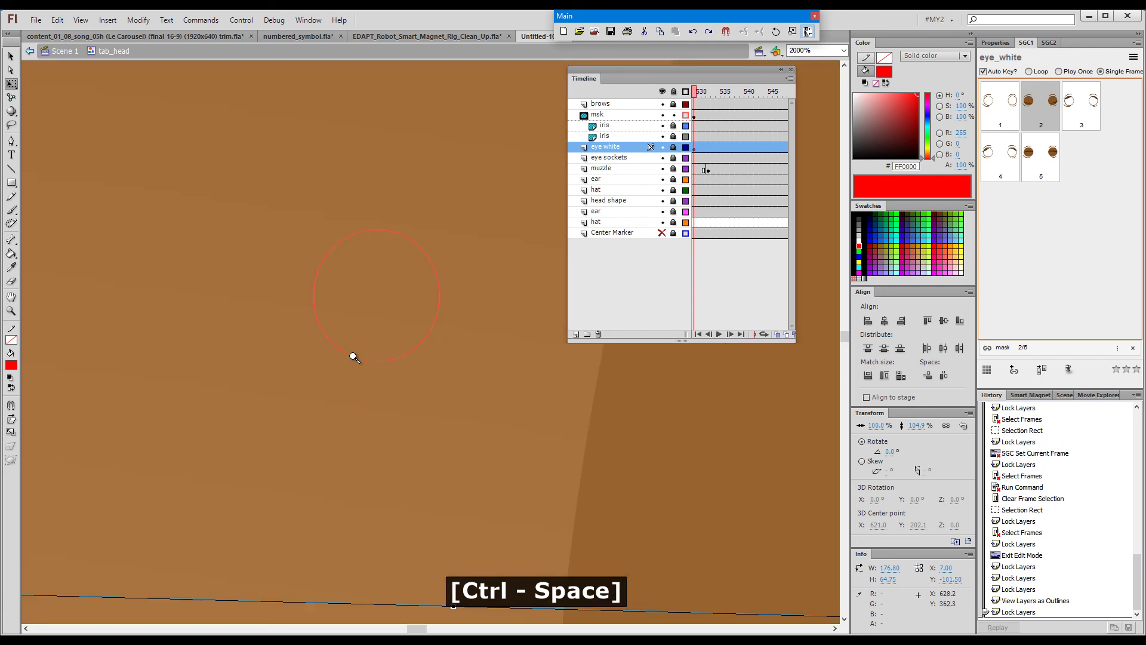
key("ctrl+a")
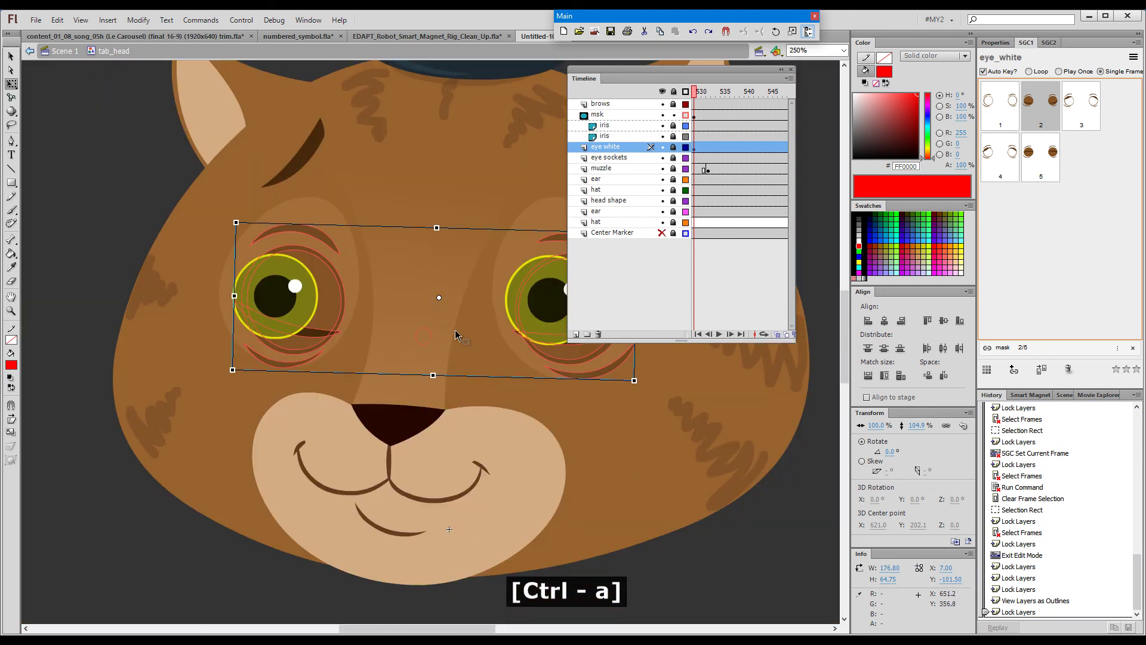
key("space")
left_click_drag(481, 189, 382, 189)
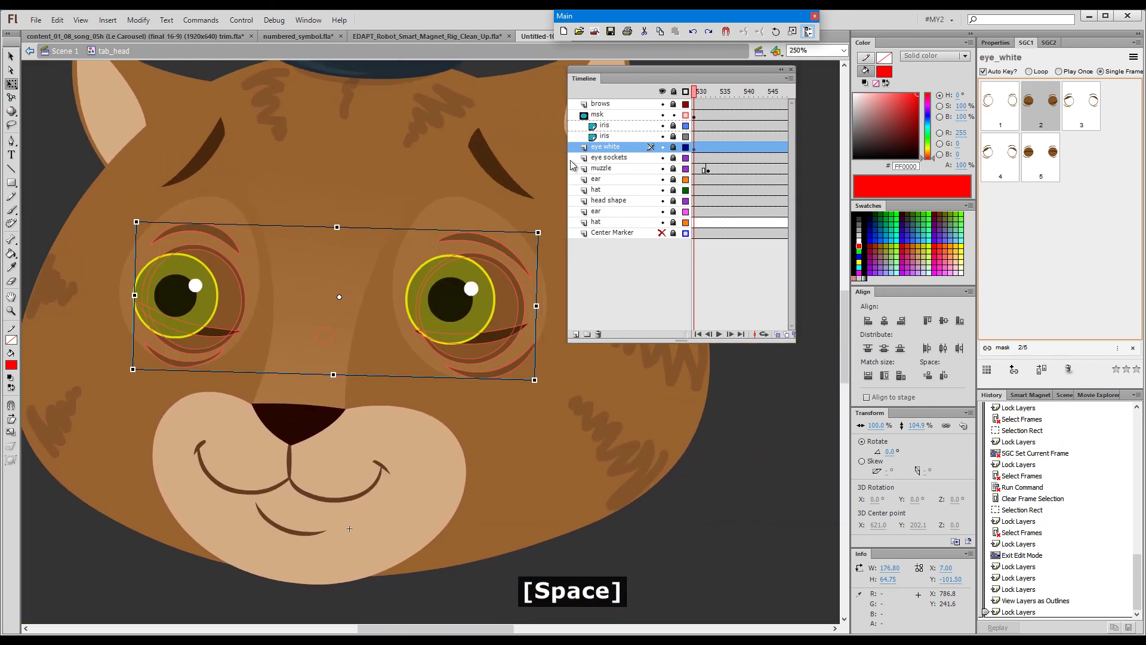
left_click(674, 114)
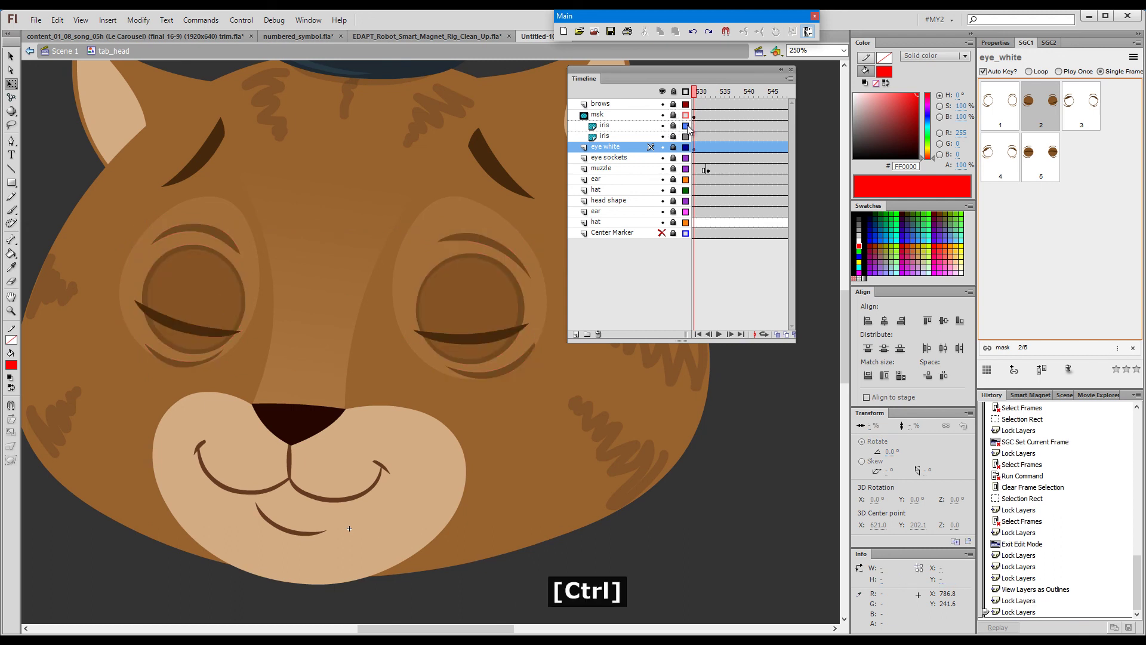
Step: Restore the msk layer to full display and switch the eyes to pose 4 and then pose 5, with the whole head in view
key("ctrl+a")
key("space")
left_click_drag(504, 146, 419, 164)
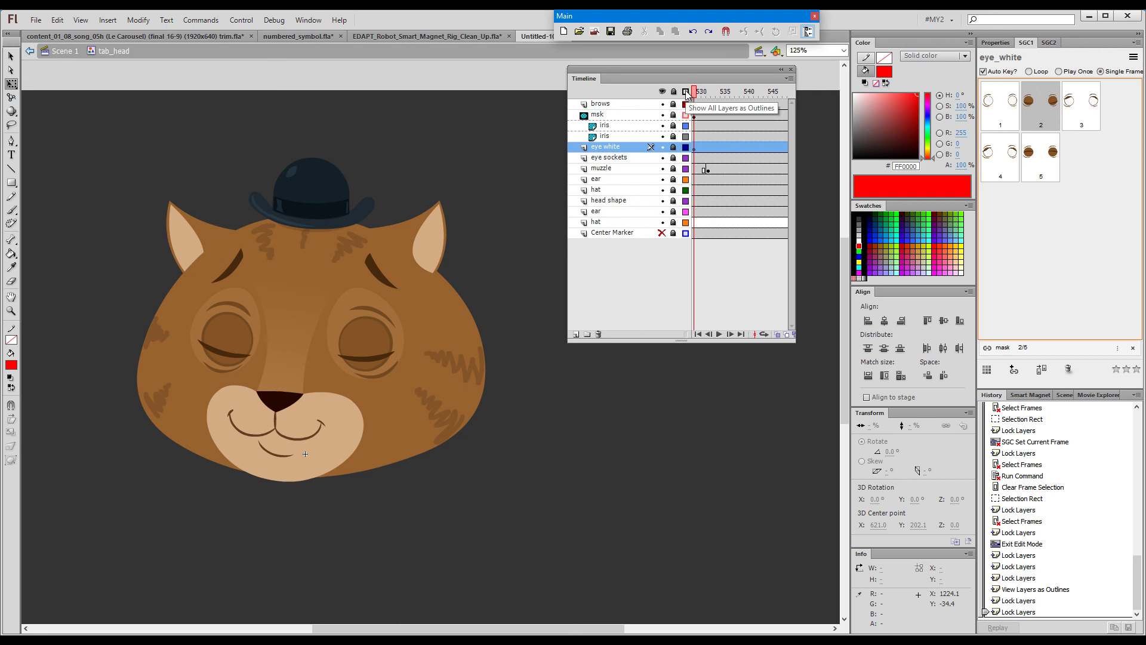
left_click(1014, 156)
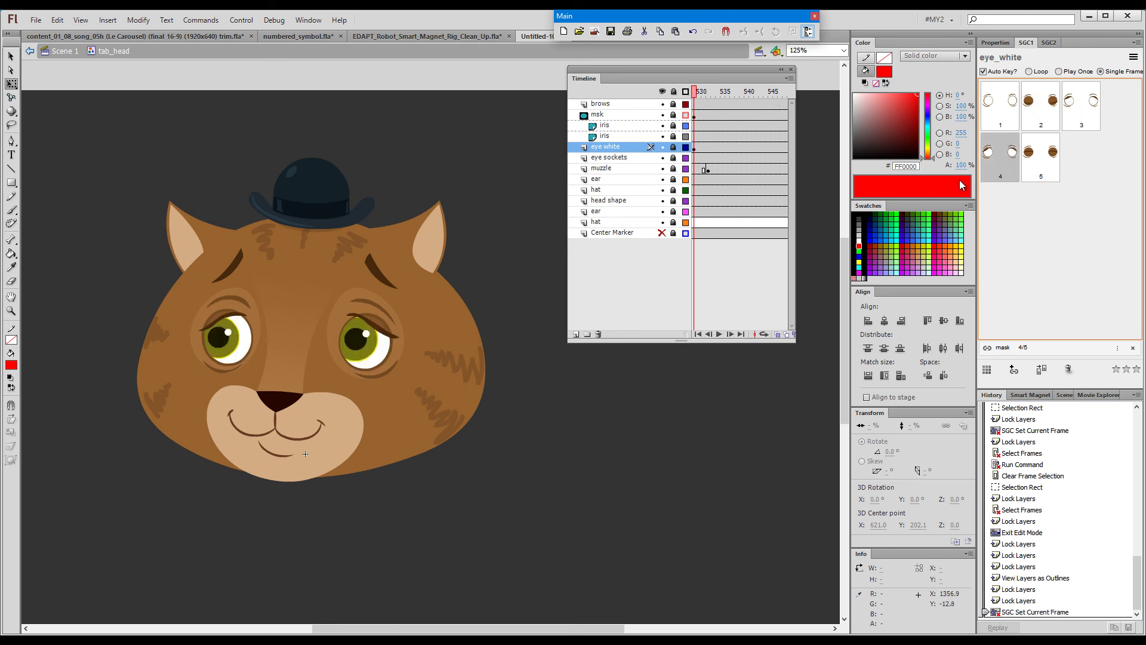
left_click(1040, 162)
Step: Load the mouth thumbnail set into SGC2 and set the cat's mouth to pose 3
left_click(1049, 43)
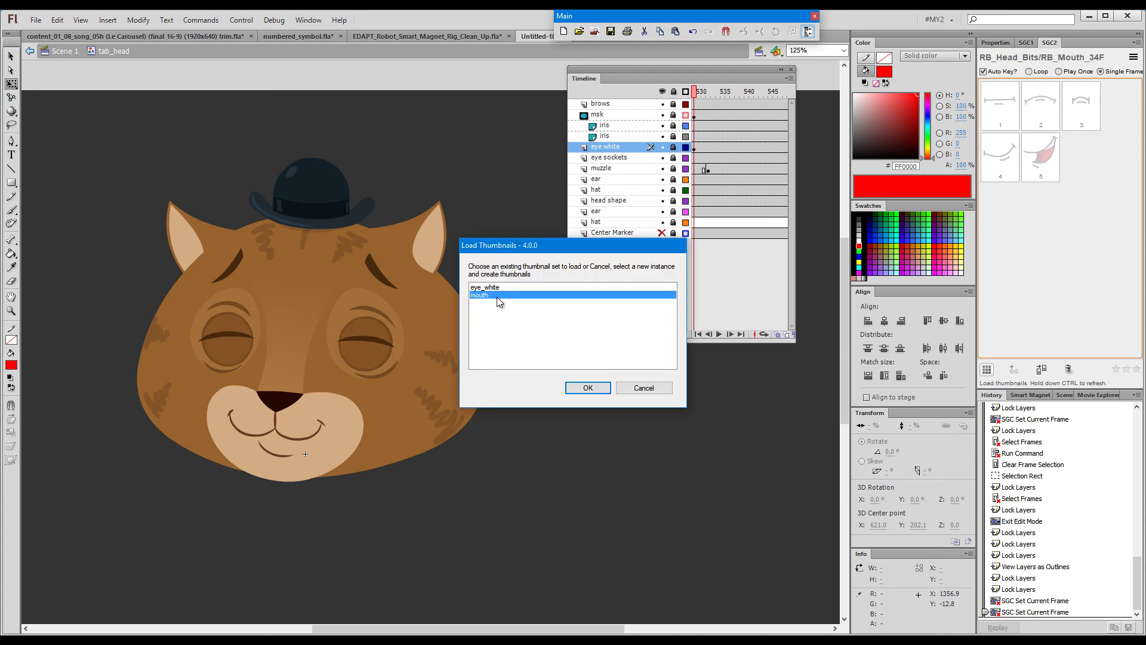
left_click(588, 387)
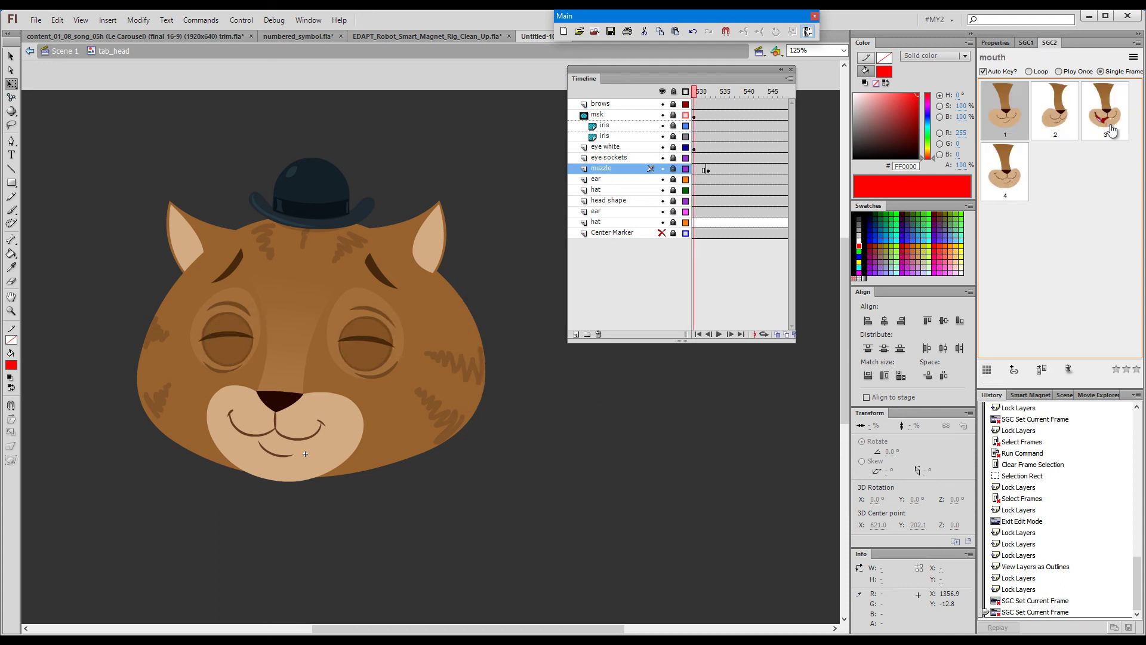
left_click(1111, 122)
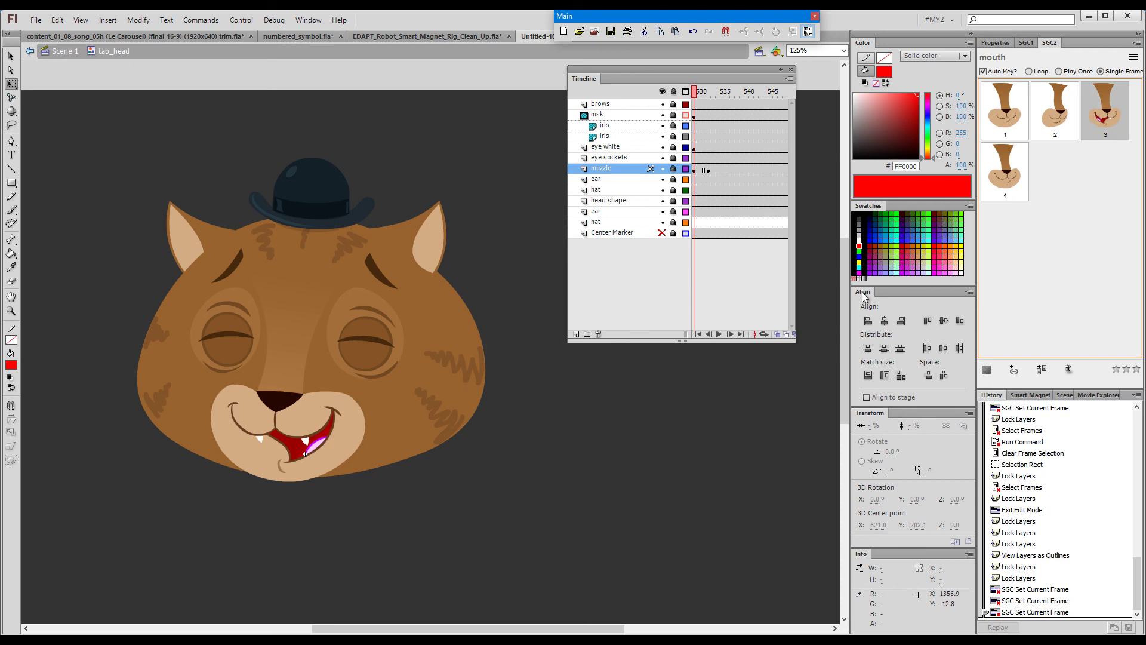